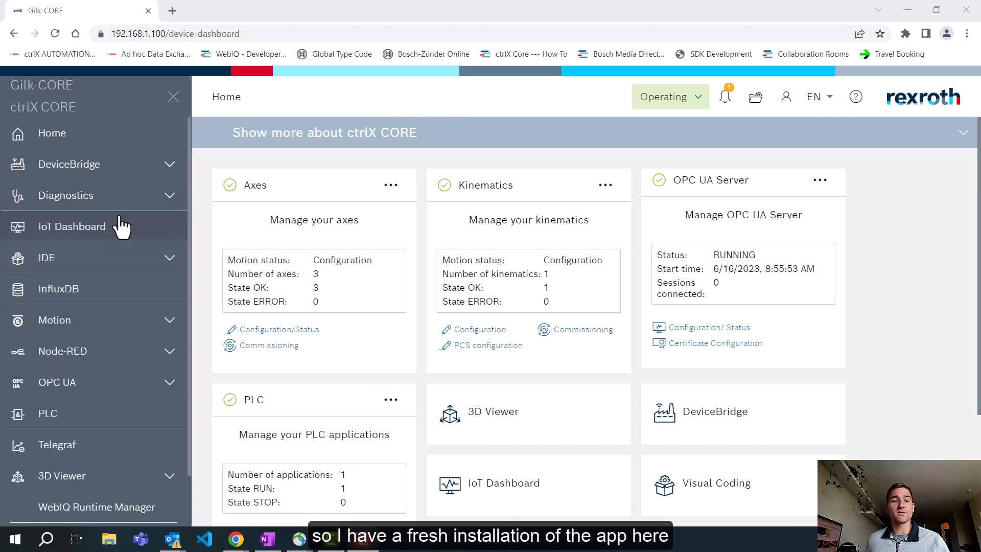
Step: Open the IoT Dashboard from the ctrlX CORE home page and bring its welcome page into view
click(101, 233)
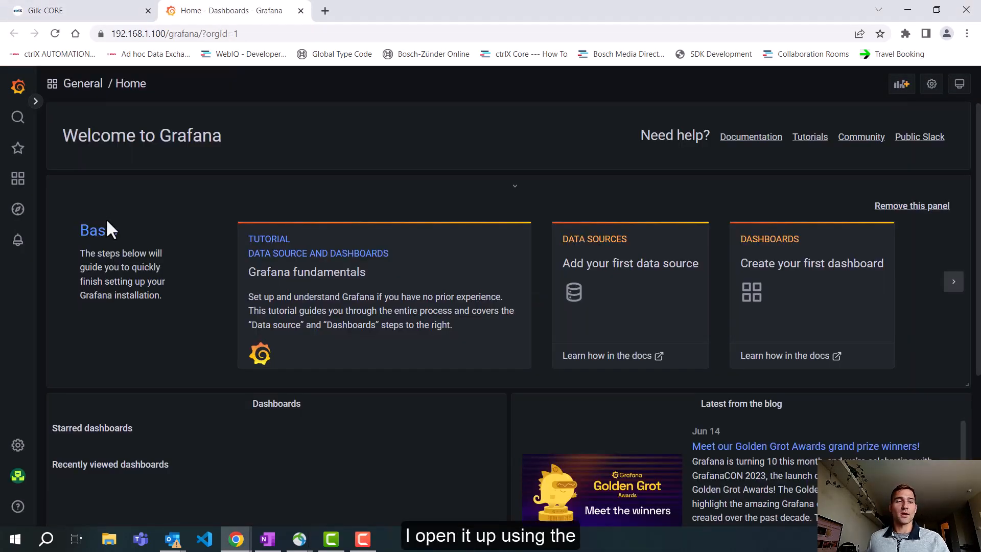
click(82, 12)
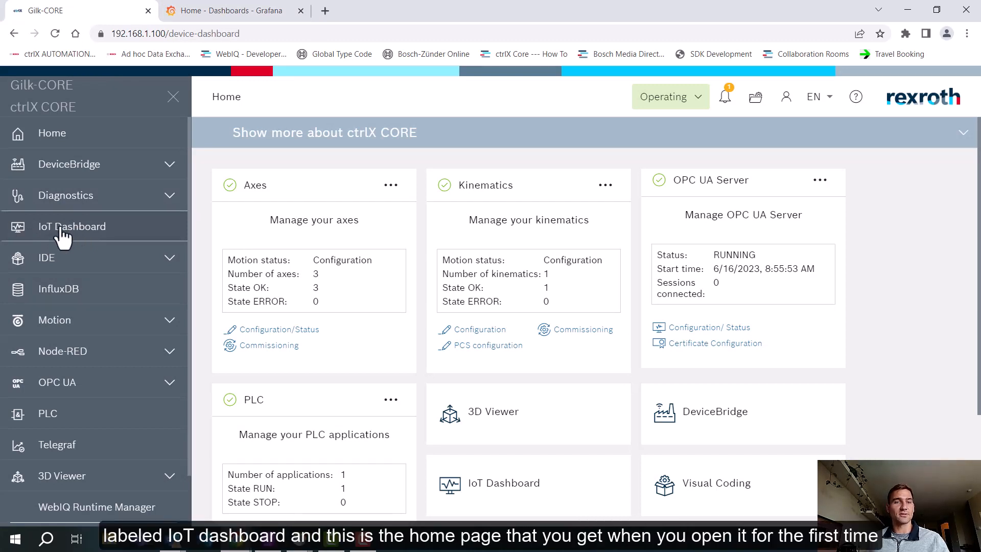
click(225, 15)
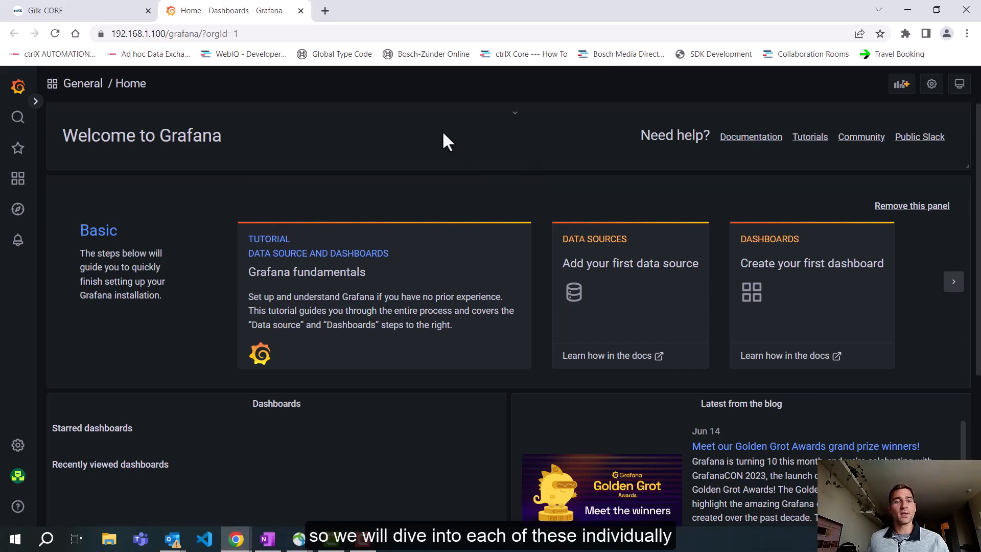
Step: Create a new dashboard folder named "Demo Folder"
mouse_move(18, 185)
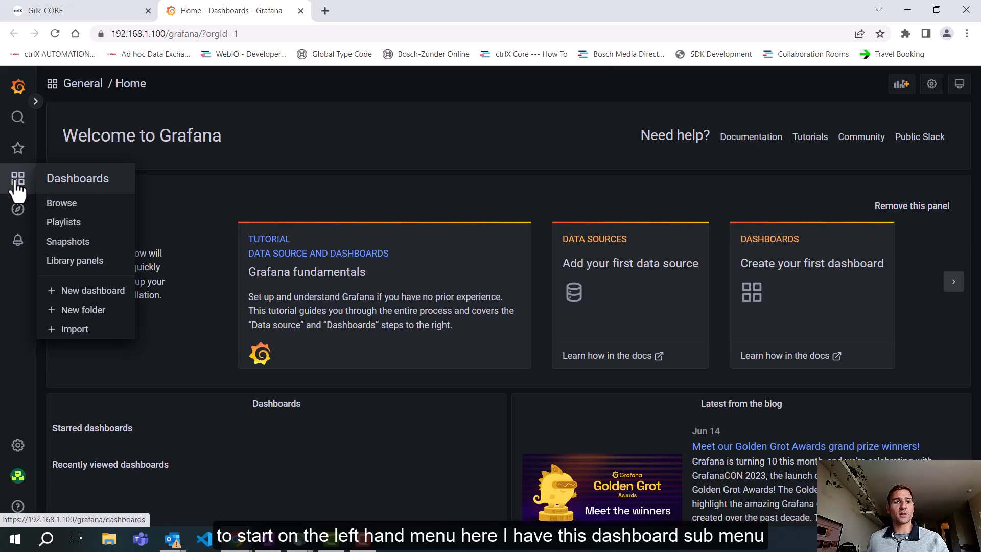
click(18, 190)
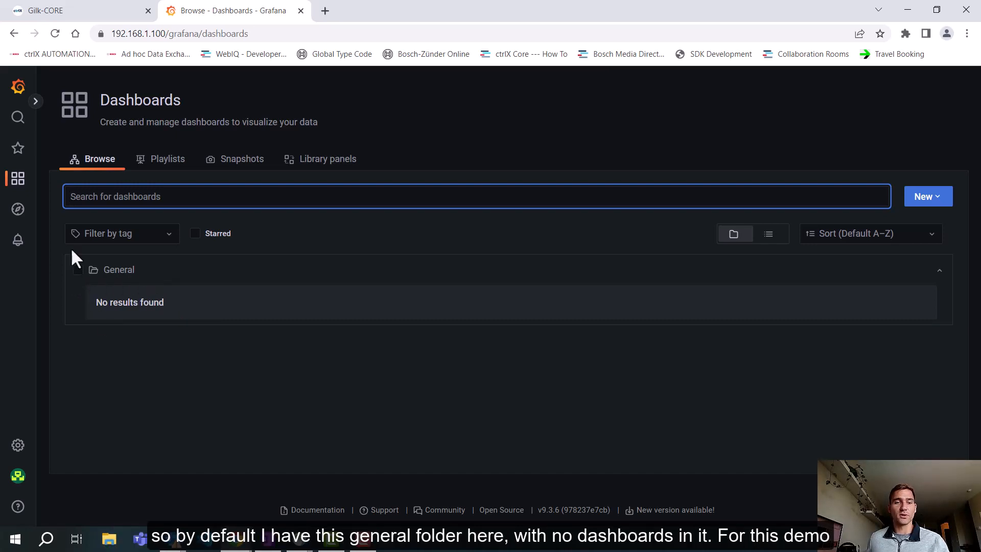
click(923, 202)
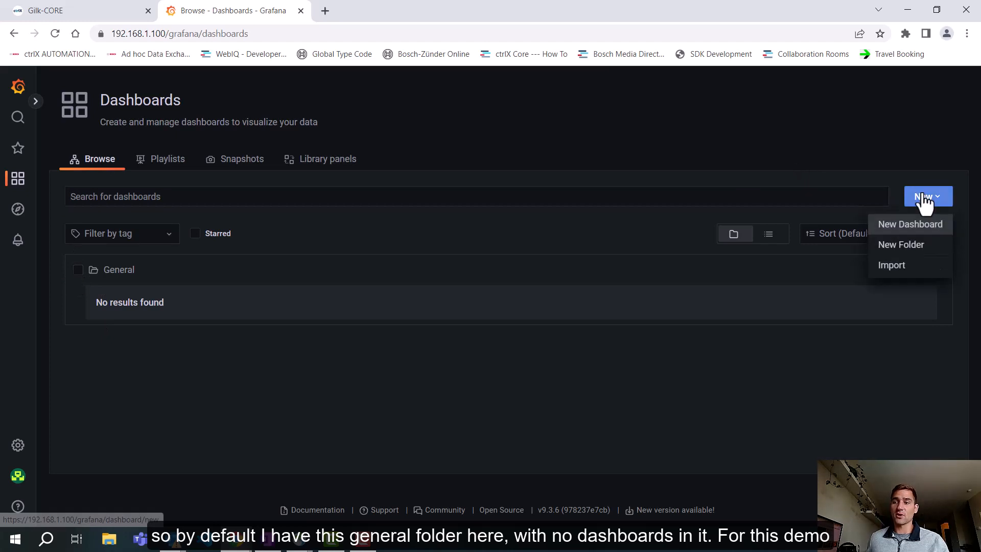
click(901, 245)
click(232, 210)
text(Demo Folder)
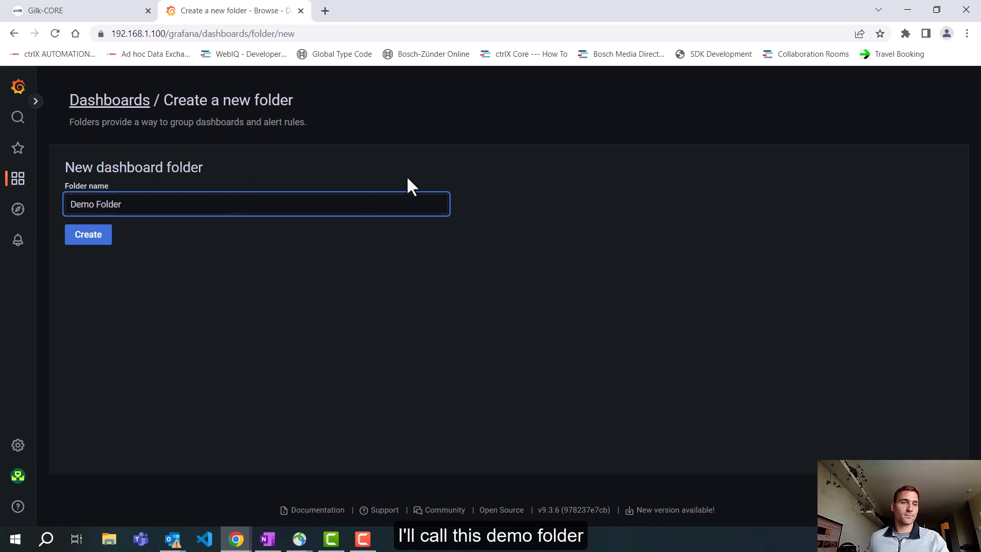
click(86, 236)
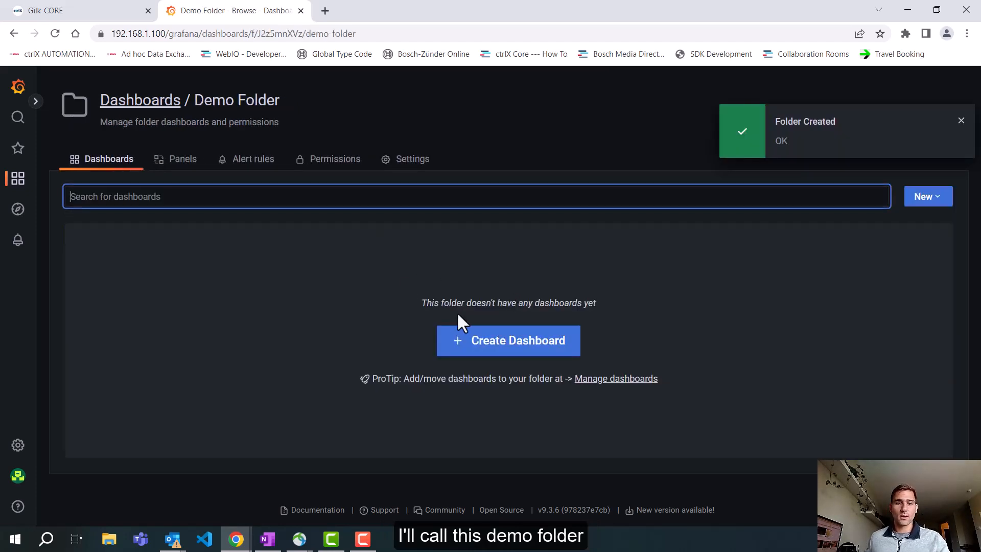
Step: Create a dashboard inside Demo Folder and save it as "Demo Dashboard 1"
click(478, 352)
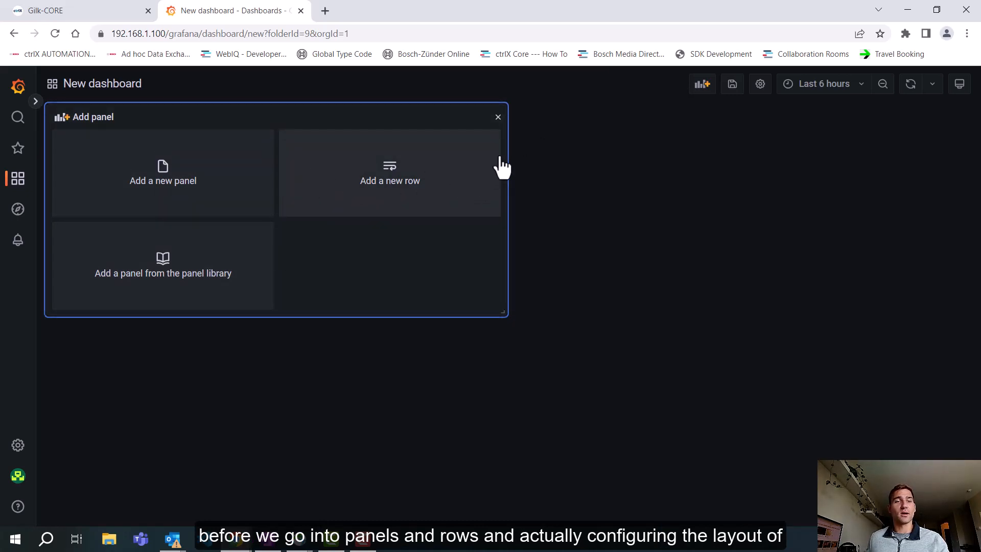
click(732, 87)
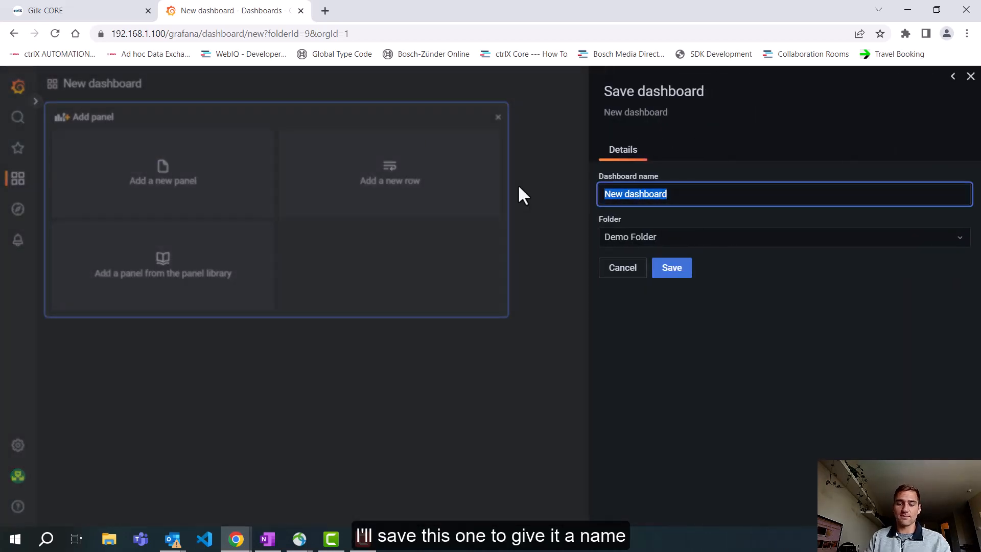
text(Demo Da)
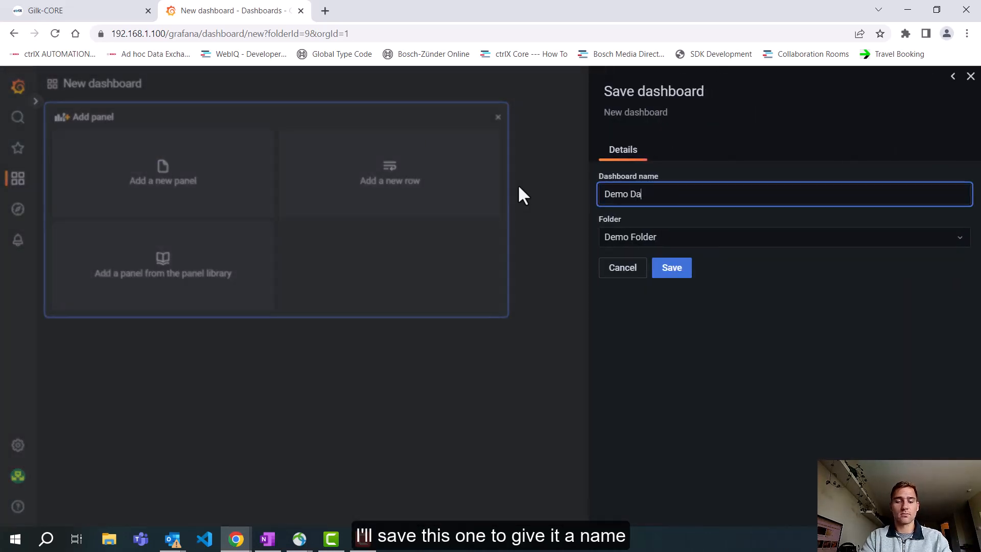
text(shboard 1)
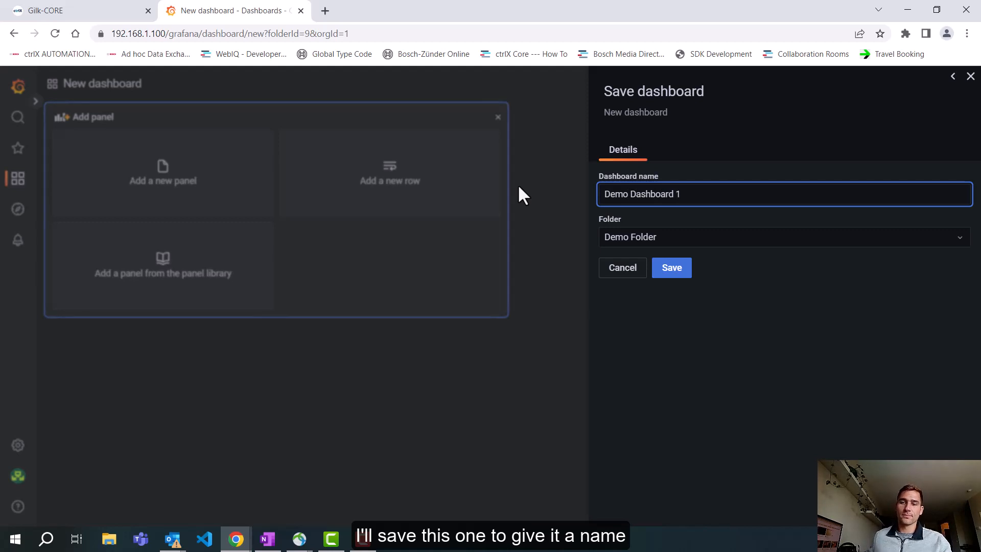
click(682, 269)
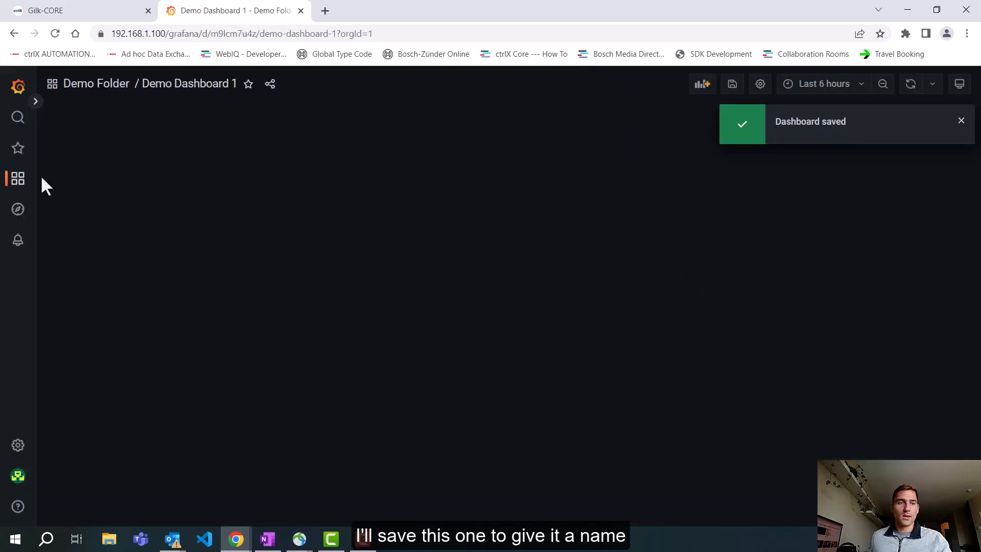
Step: Create another dashboard named "Demo Dashboard 2" and save it in Demo Folder
click(18, 181)
mouse_move(24, 181)
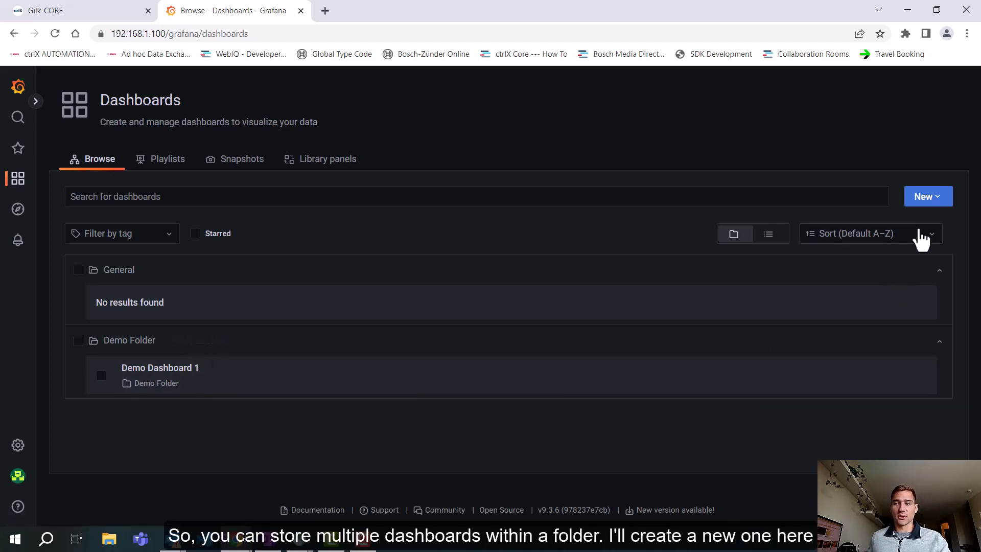
click(929, 202)
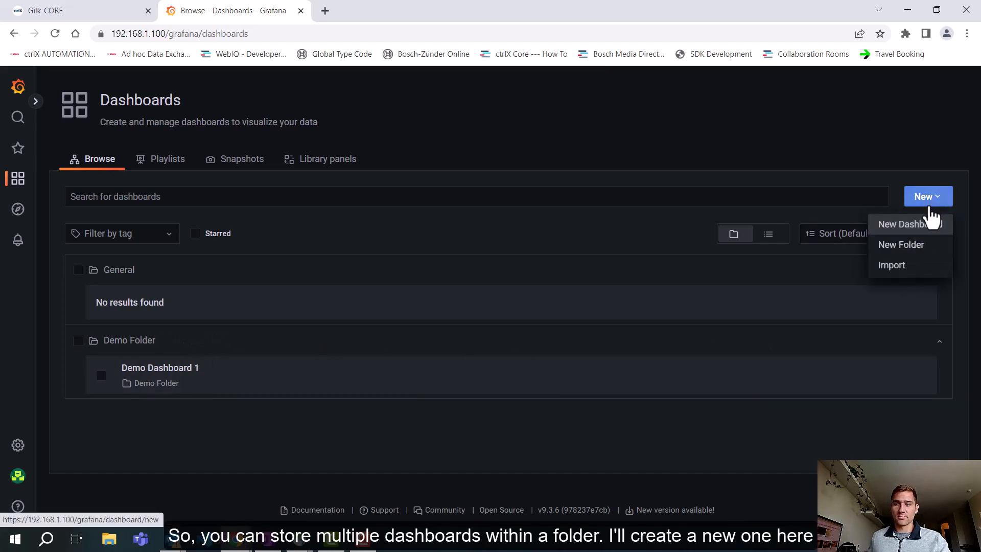
click(903, 226)
click(732, 84)
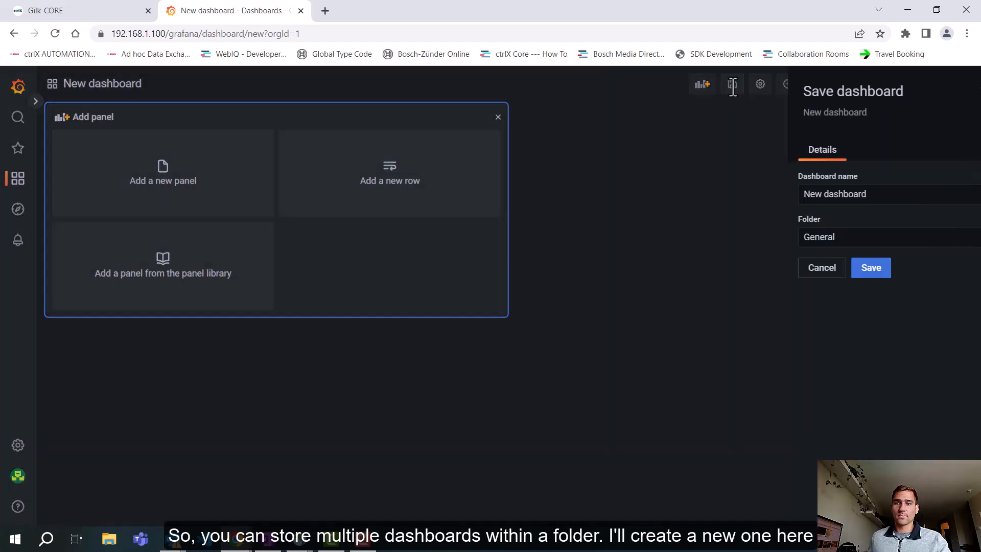
text(Demo)
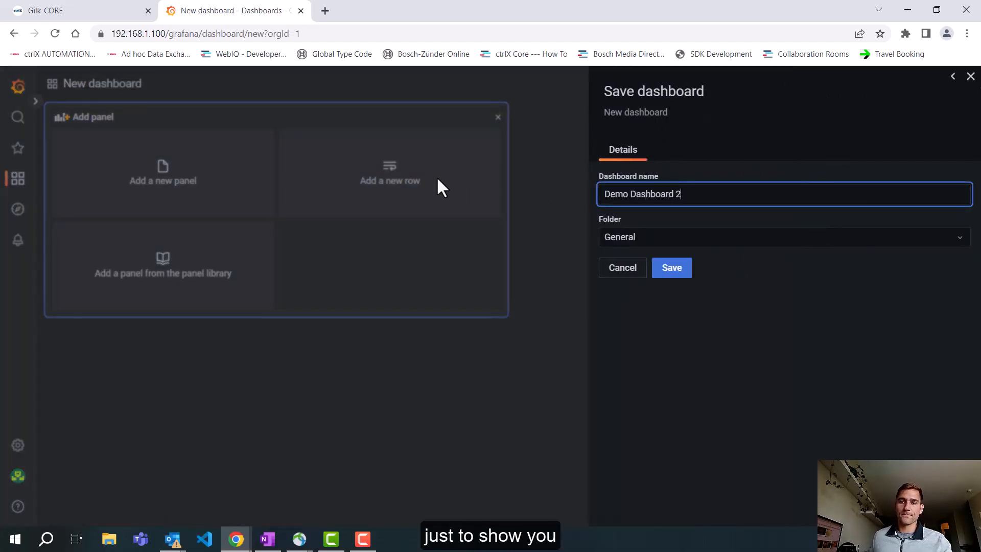
click(663, 234)
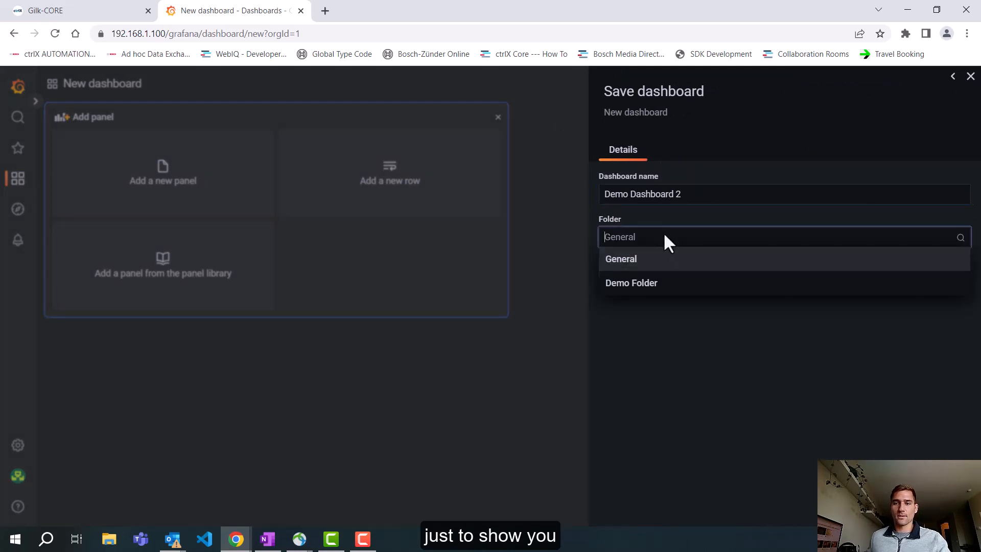
click(656, 284)
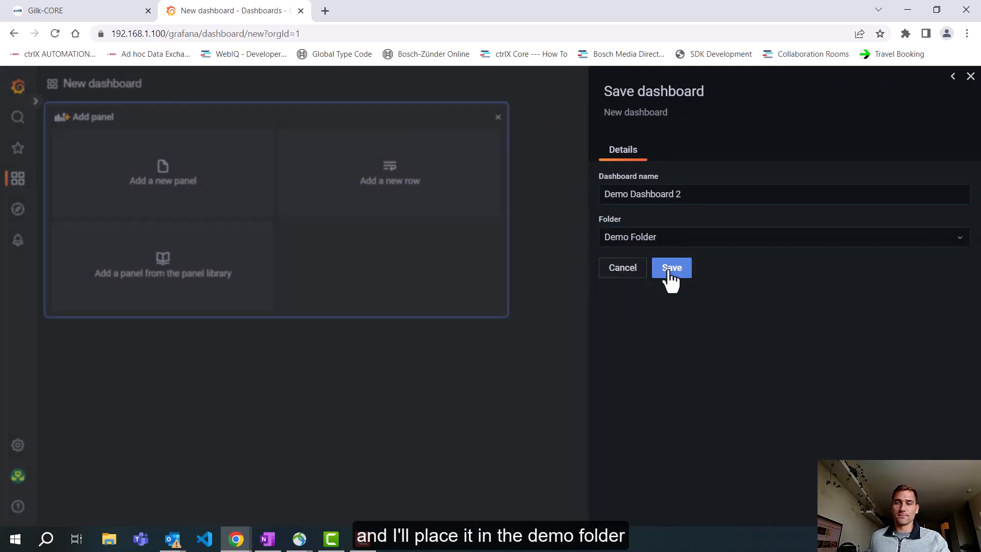
click(668, 270)
Step: Open Demo Dashboard 1 from the dashboard list and add a new panel using the Random Walk query type
click(20, 180)
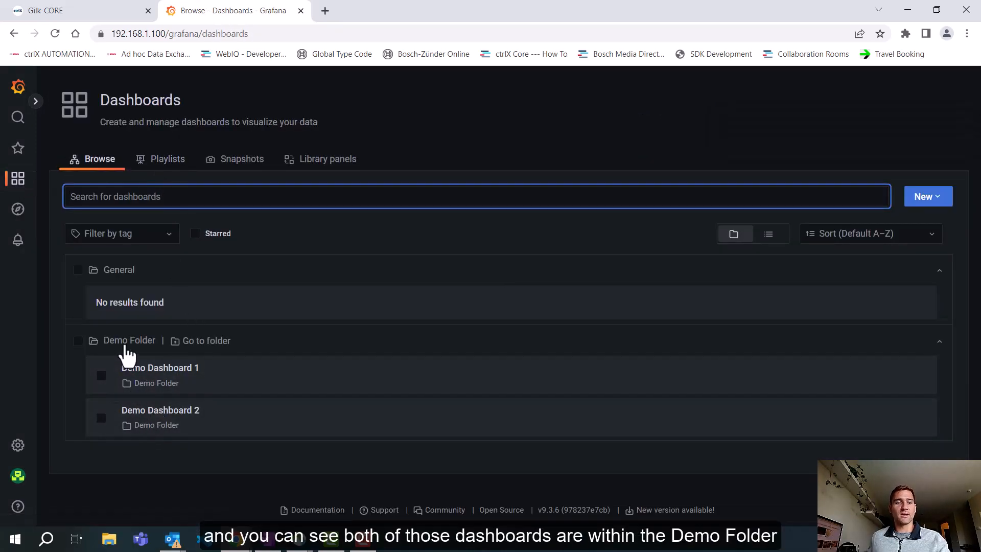
click(164, 377)
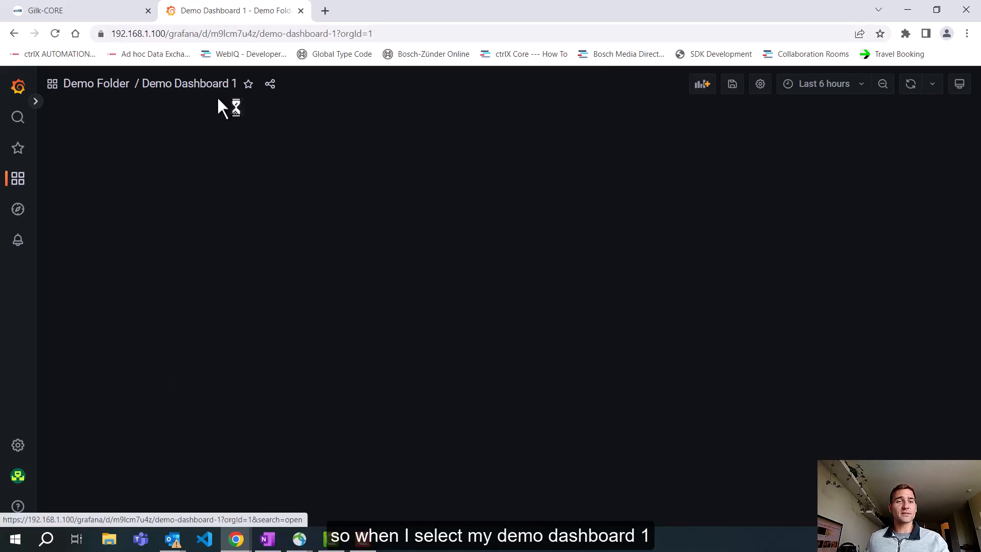
click(702, 86)
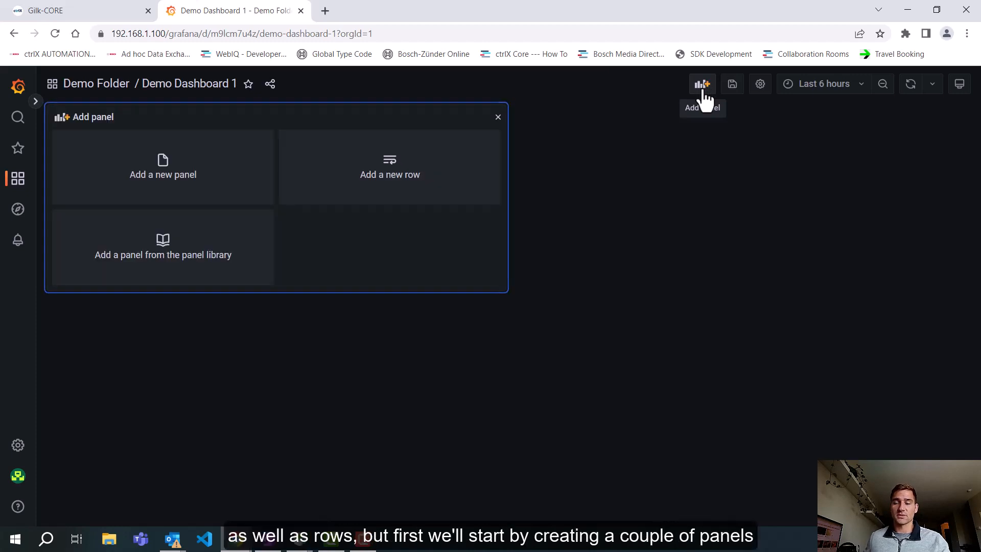
click(208, 157)
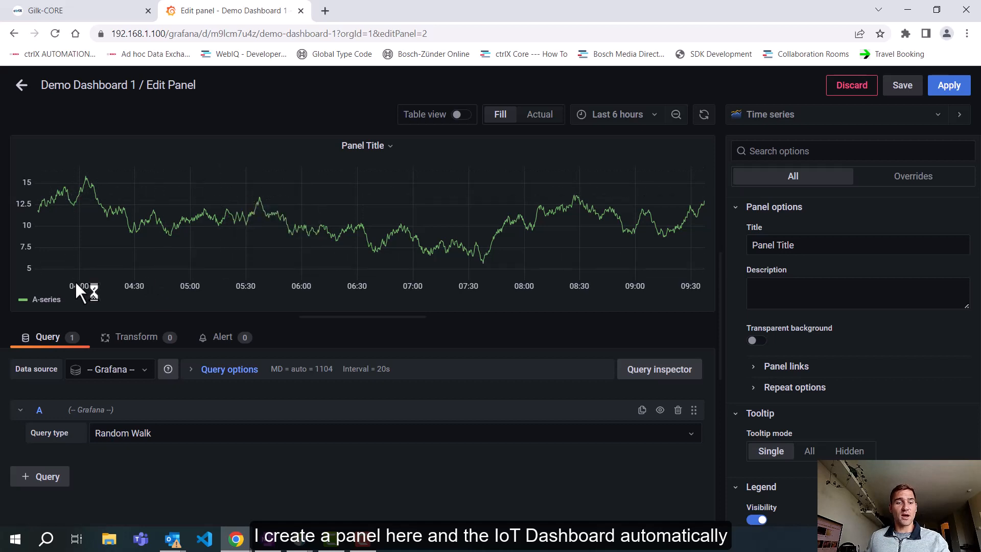
click(163, 434)
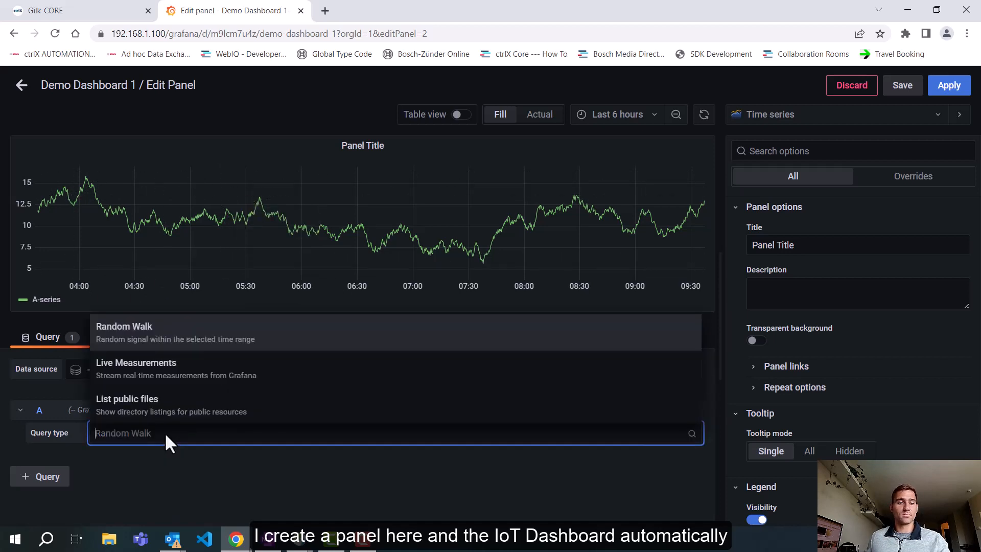
click(162, 435)
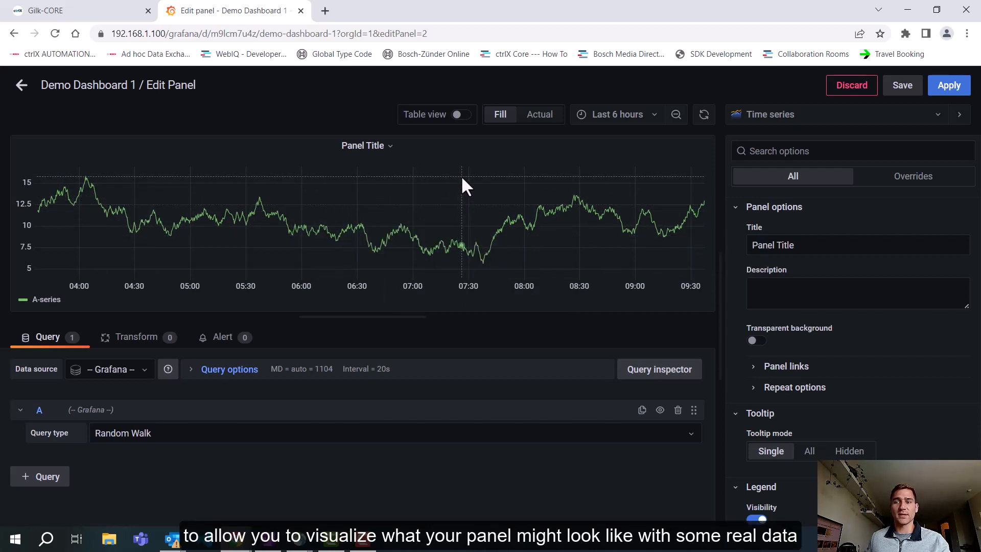
Step: Title the new panel "Panel 1" and apply it to the dashboard
drag(823, 245, 753, 245)
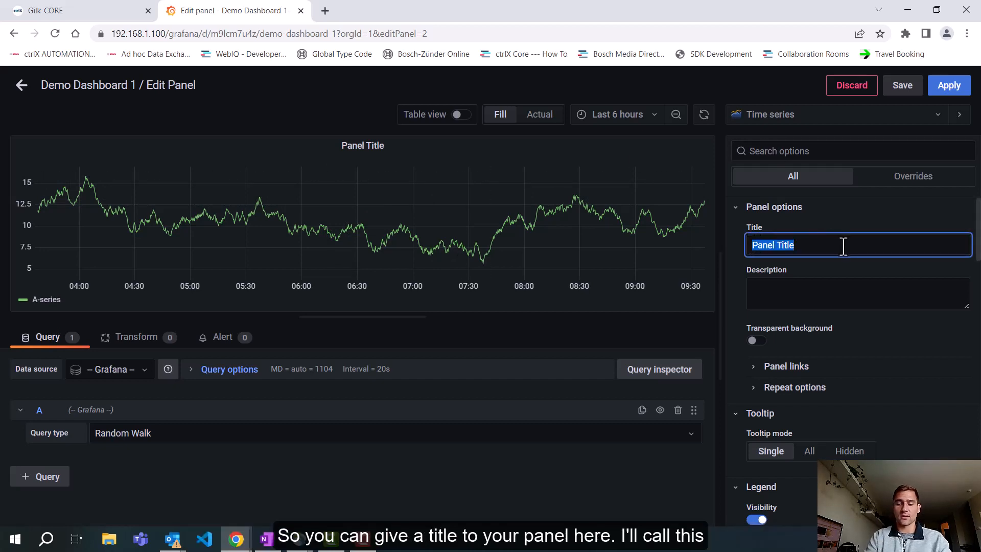
text(Panel 1)
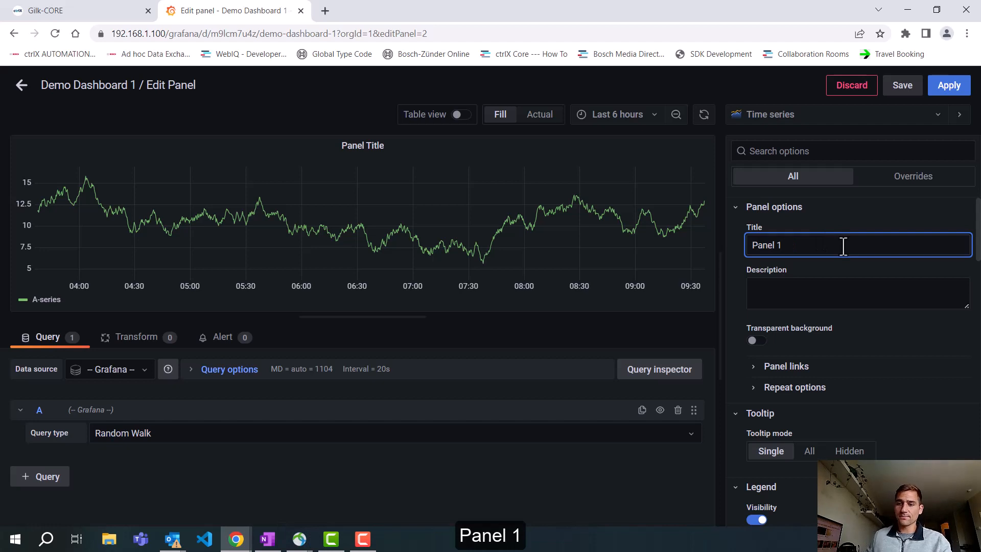
click(949, 86)
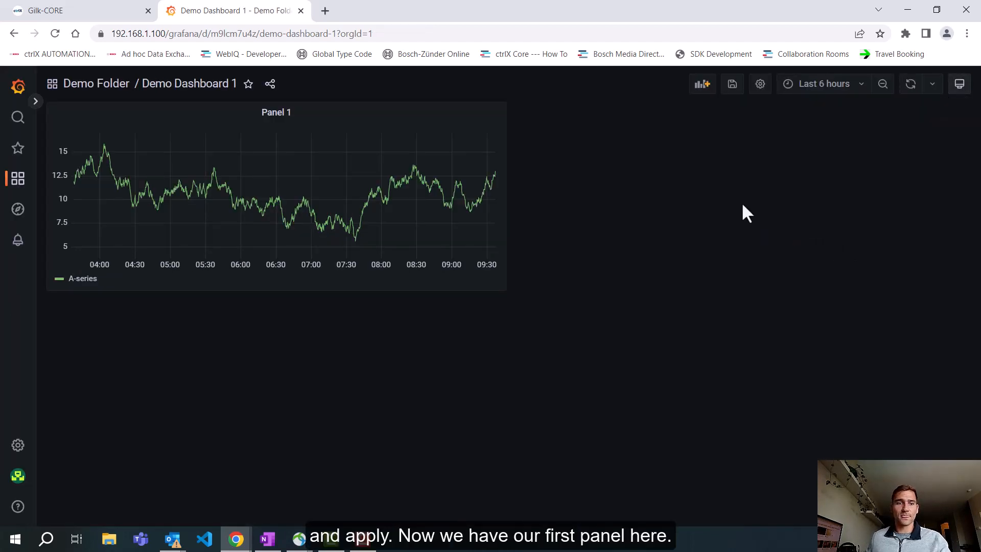
Step: Try different positions and sizes for Panel 1, ending in the dashboard's upper-left corner at slightly over half its width
click(383, 116)
click(383, 115)
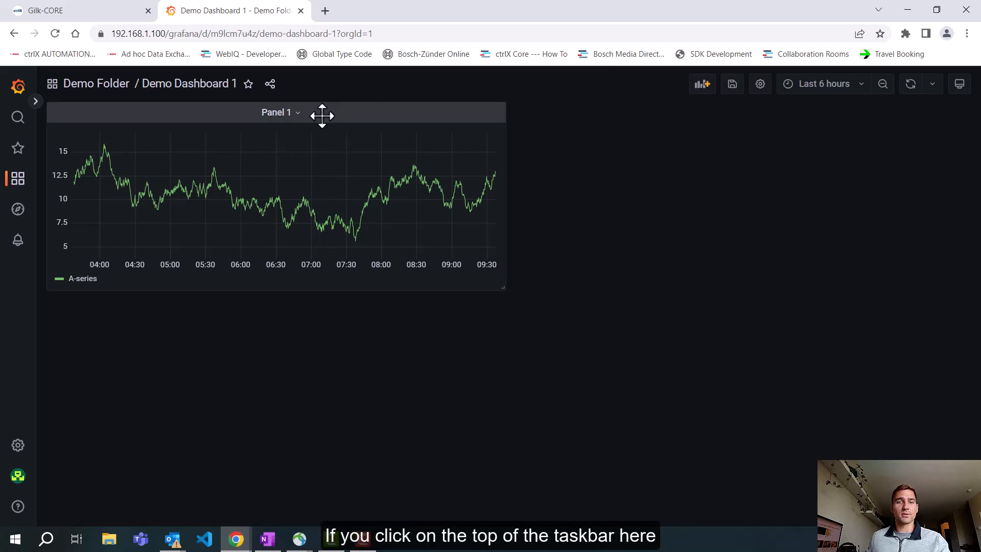
drag(313, 112, 541, 306)
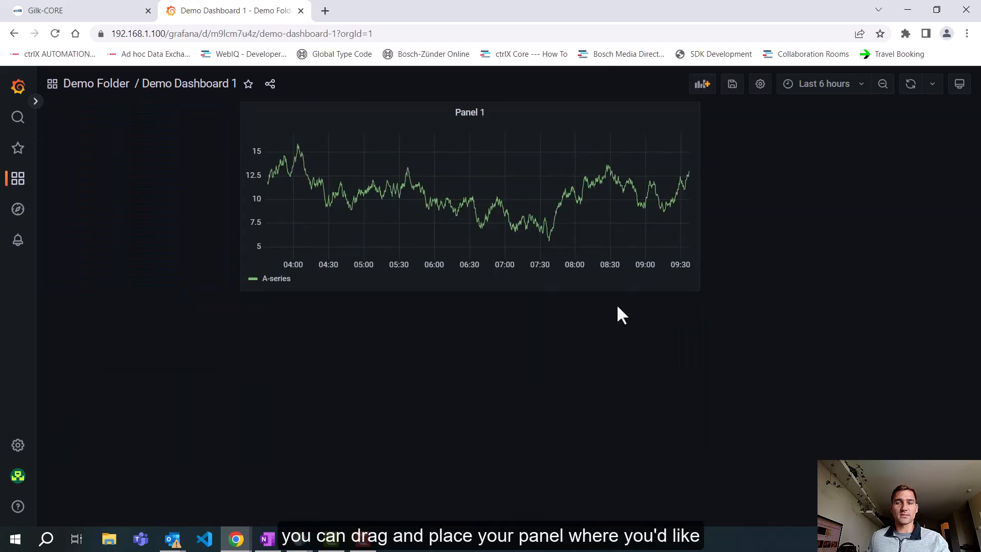
drag(530, 107, 365, 112)
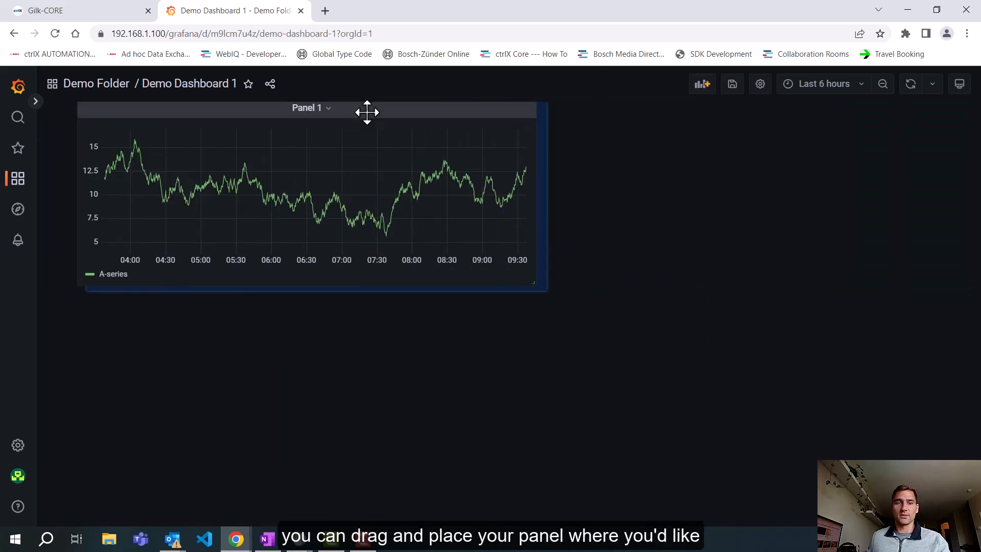
drag(540, 287, 706, 366)
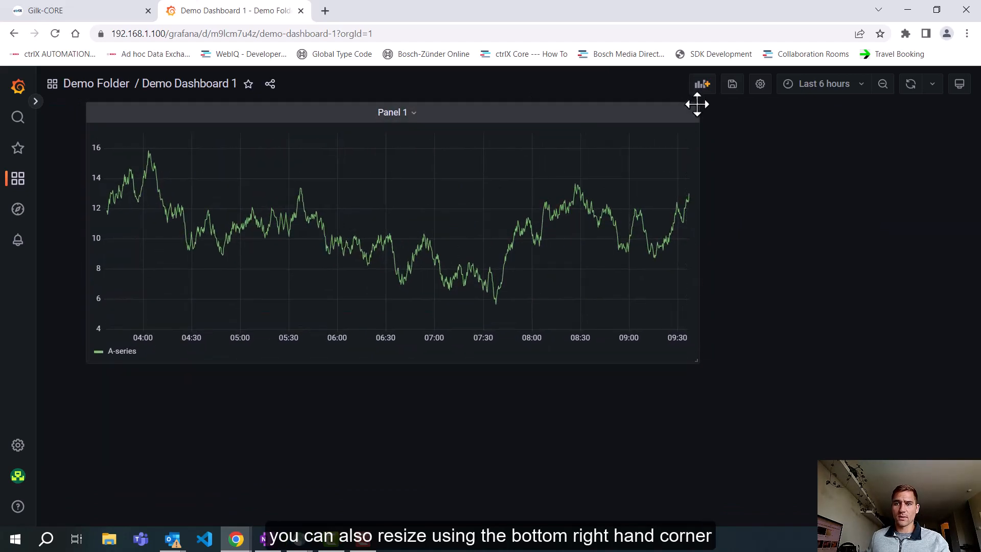
drag(696, 102, 531, 103)
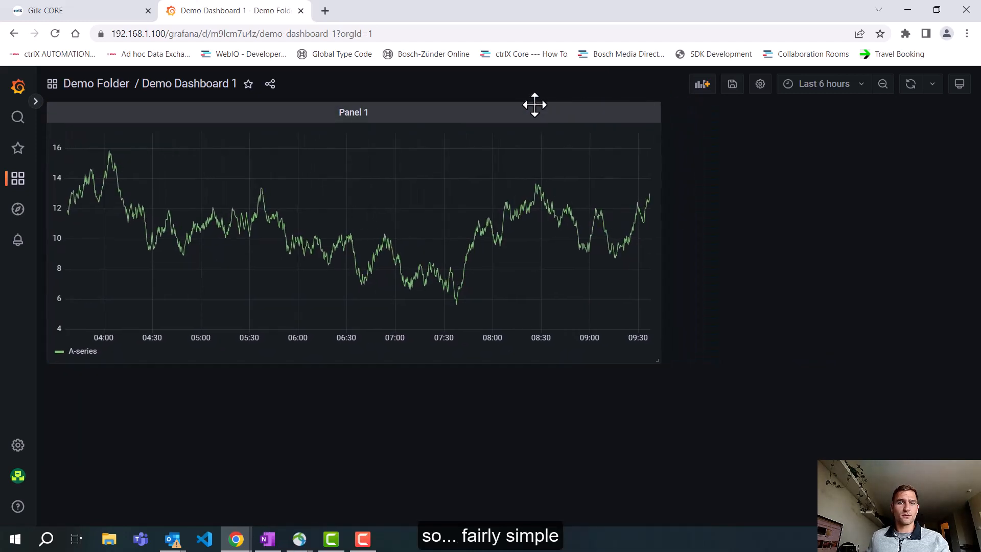
drag(658, 362, 532, 305)
Step: Duplicate Panel 1 on Demo Dashboard 1
click(377, 113)
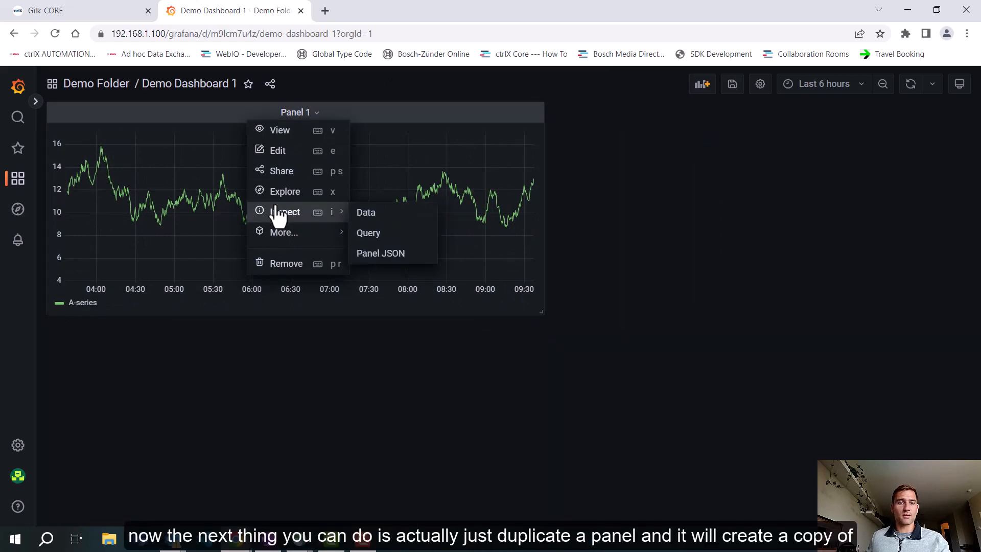
mouse_move(281, 236)
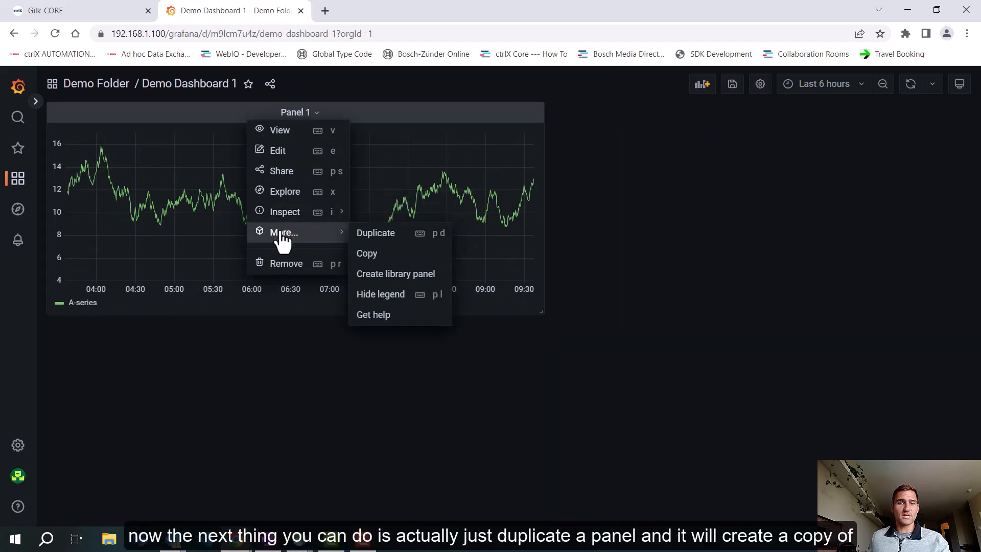
click(386, 236)
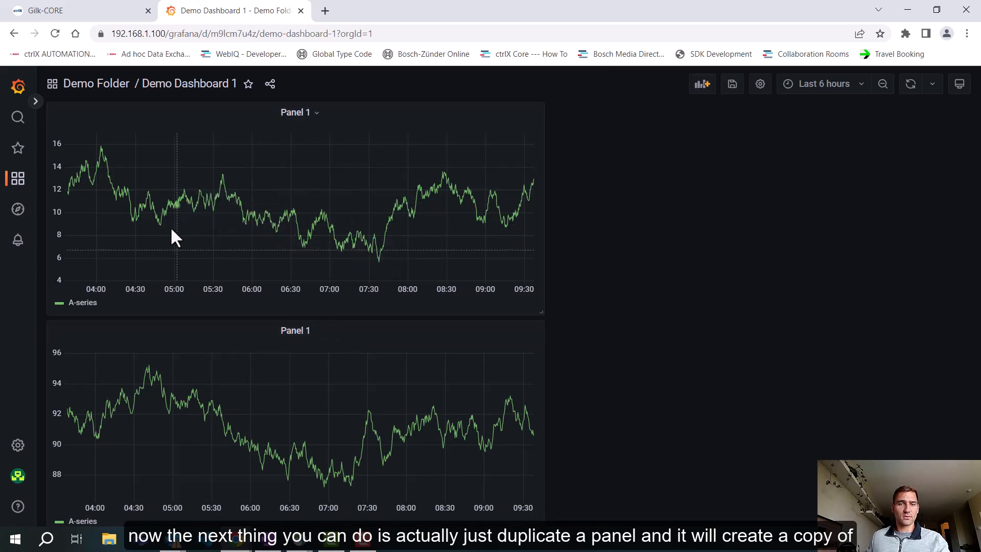
Step: Edit the duplicated lower panel, title it "Panel 2" and apply the change to the dashboard
click(325, 332)
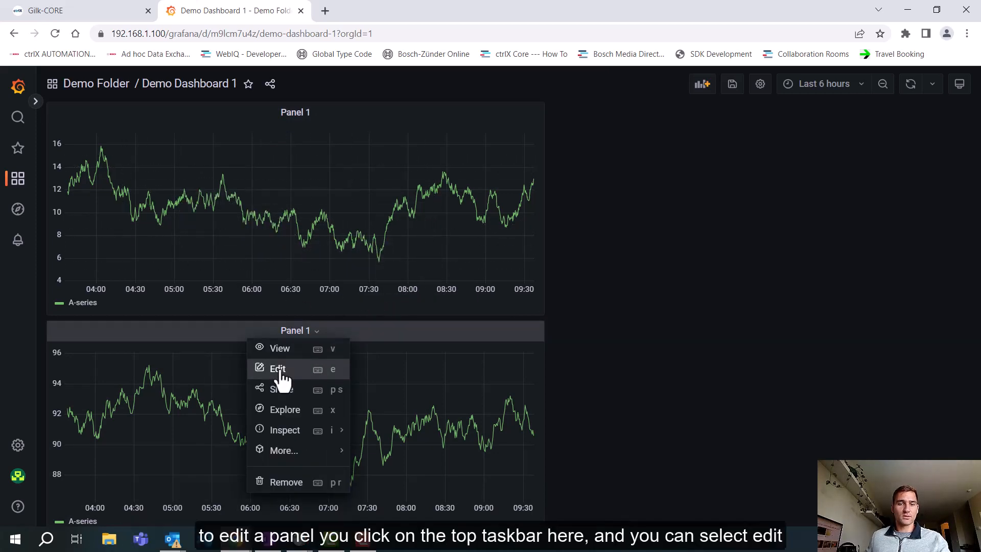
click(396, 328)
click(396, 329)
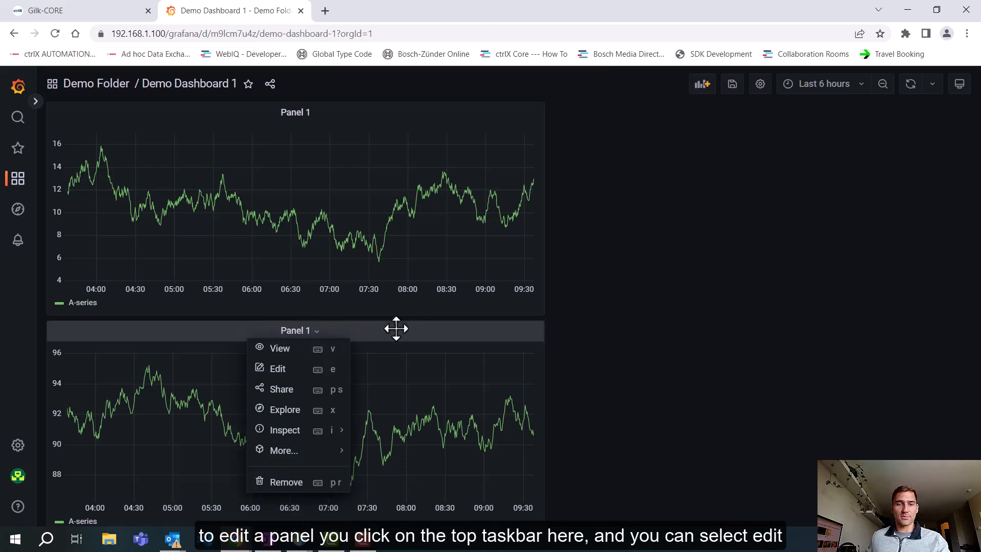
click(294, 368)
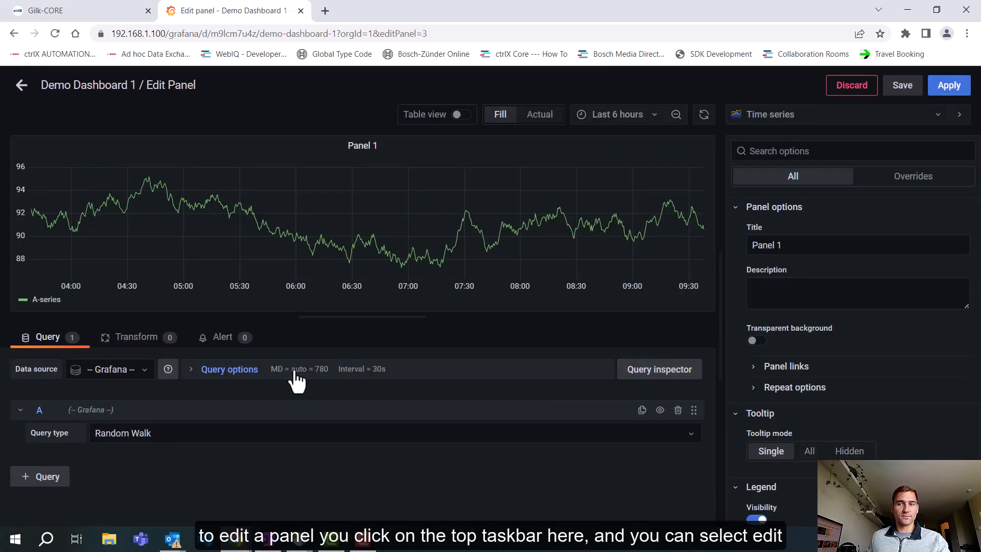
click(778, 250)
text(2)
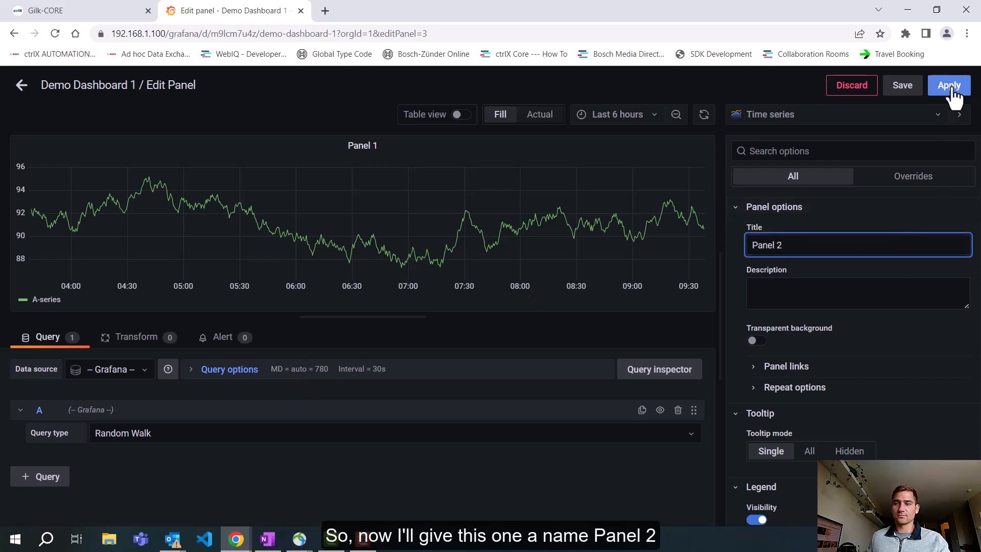
click(948, 90)
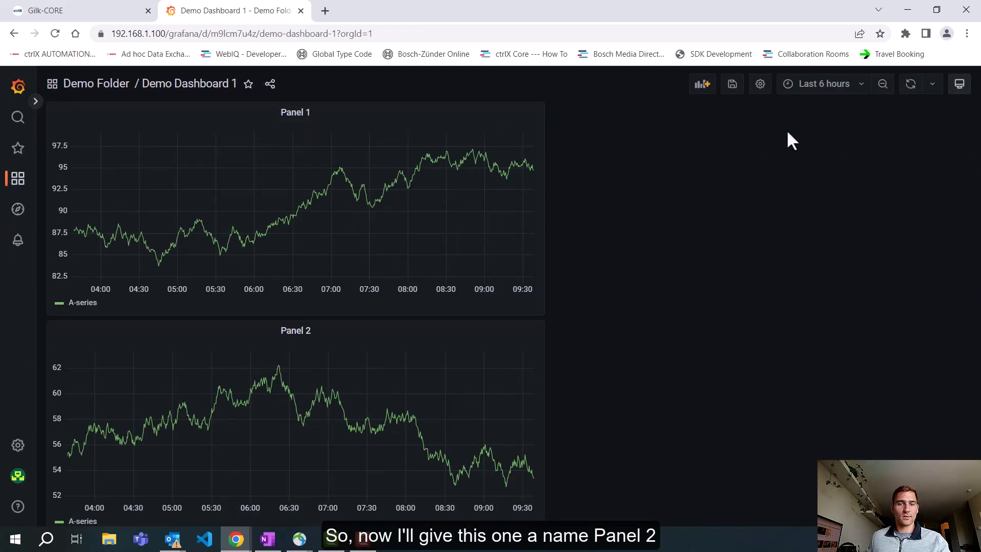
Step: Move Panel 2 to the dashboard's right side and narrow Panel 1 so both panels sit side by side
drag(397, 331, 902, 137)
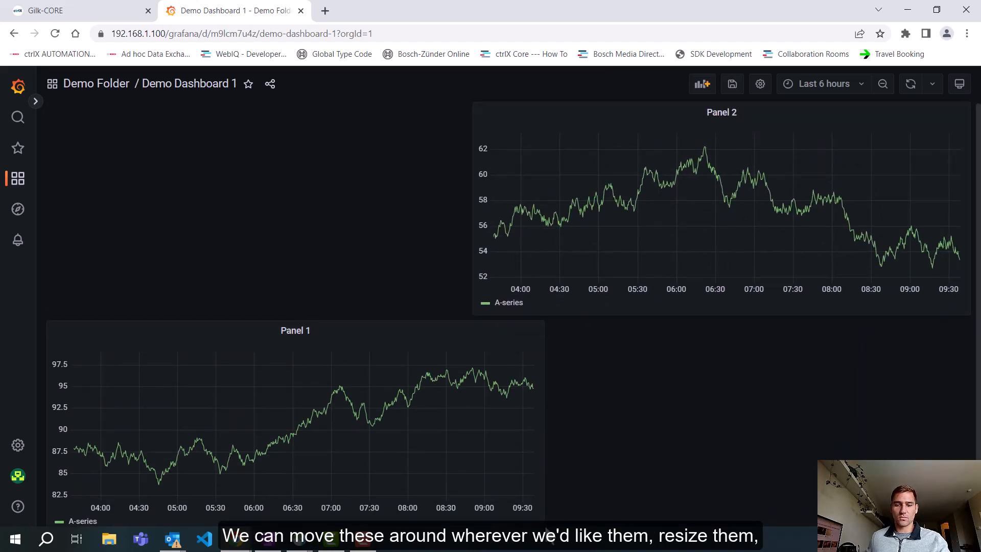
drag(393, 342, 378, 153)
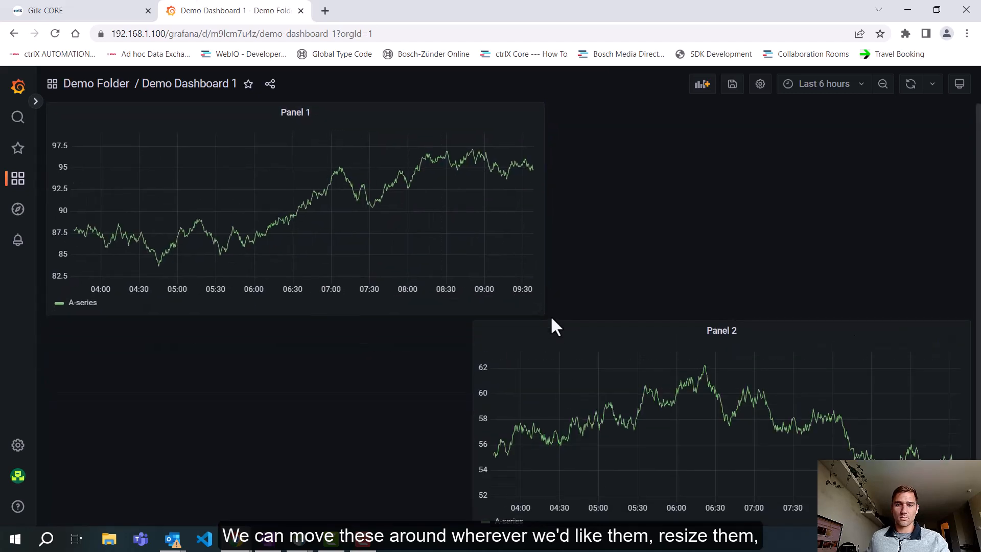
drag(541, 313, 462, 307)
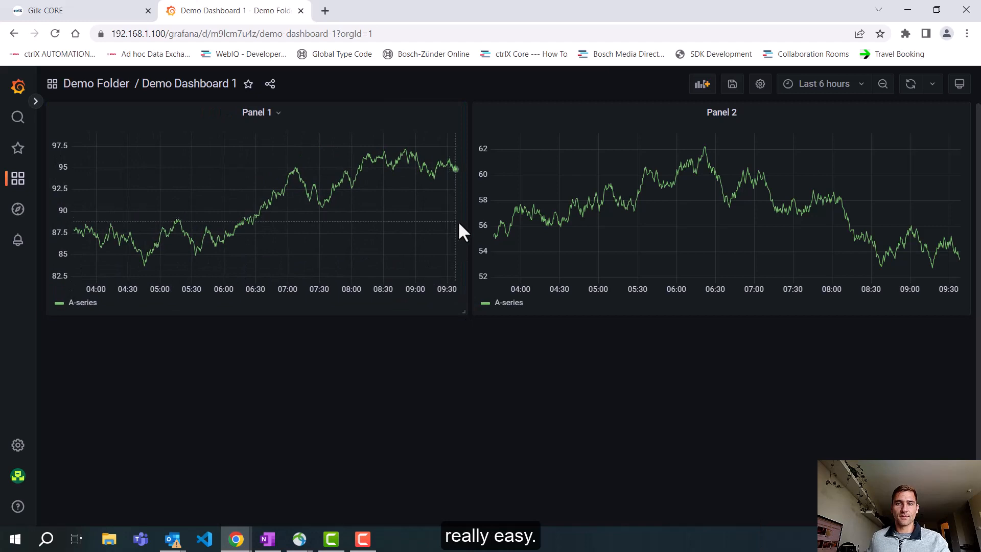
Step: Add a new row above the two panels and collapse it over them
click(709, 85)
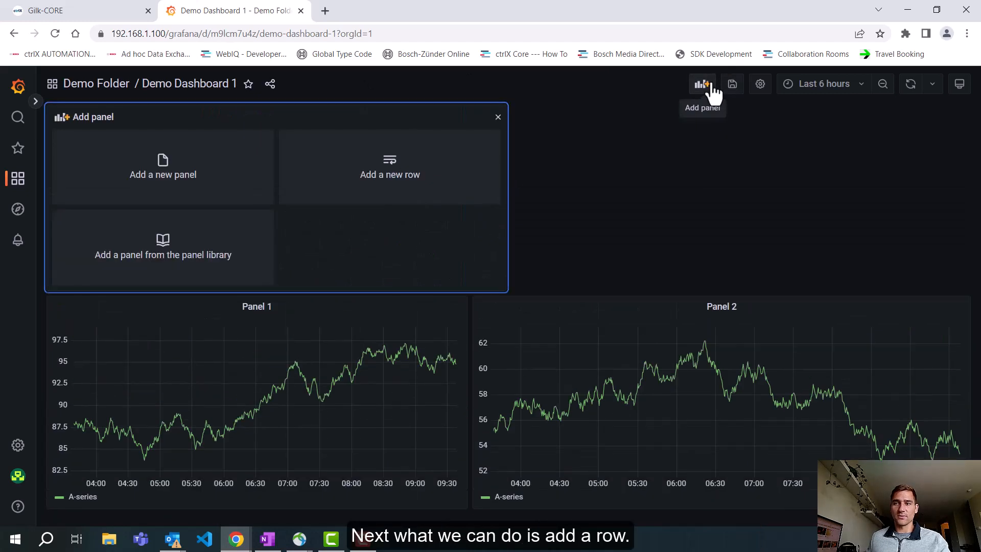
click(416, 176)
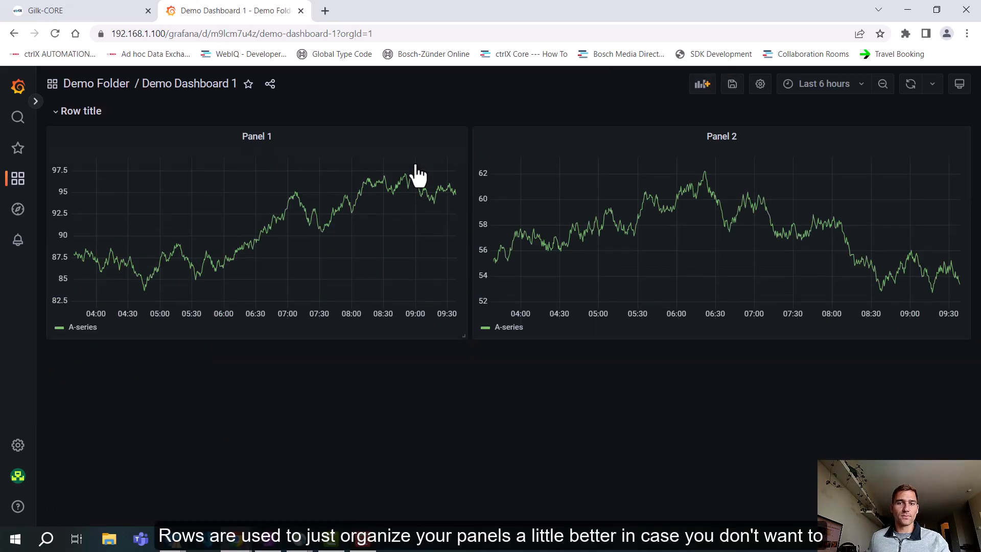
mouse_move(125, 116)
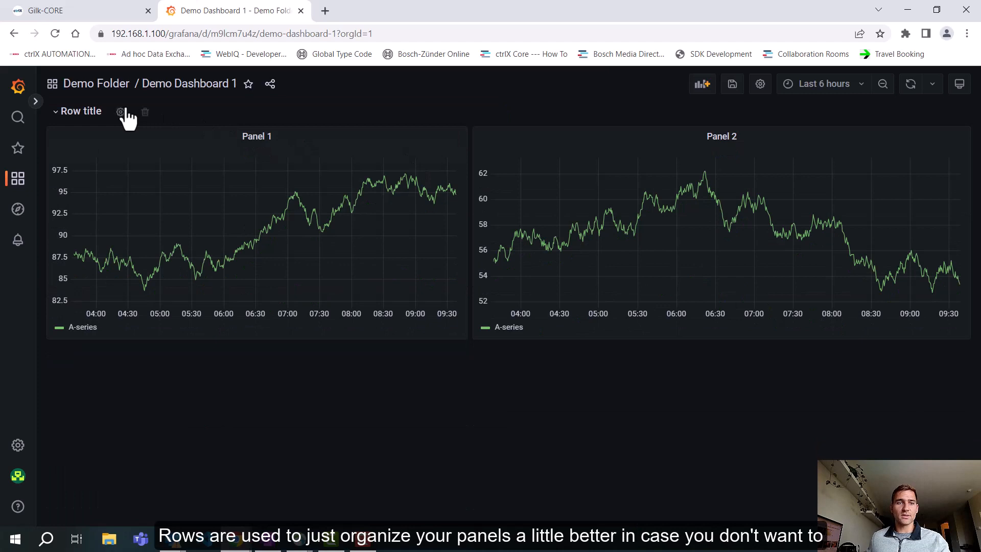
click(61, 116)
click(74, 116)
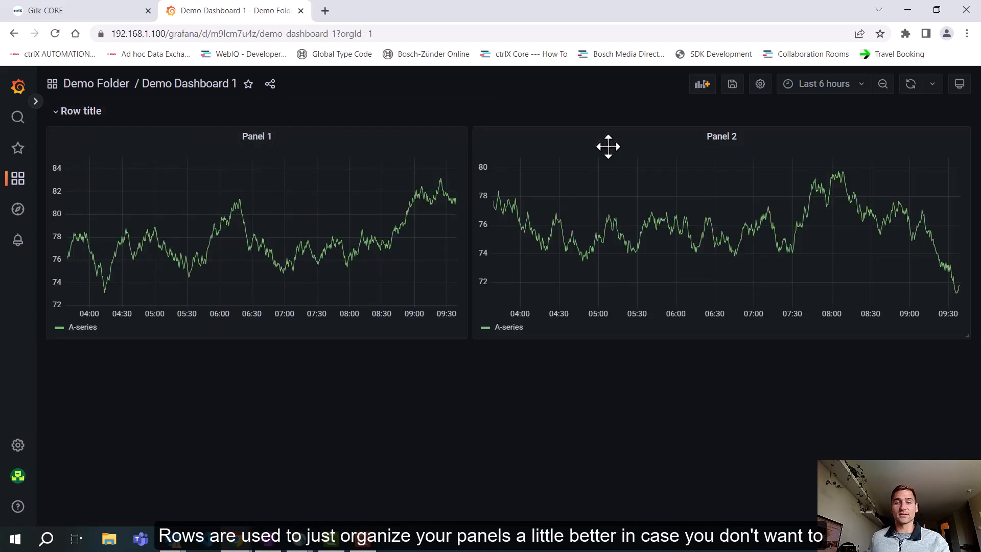
click(73, 114)
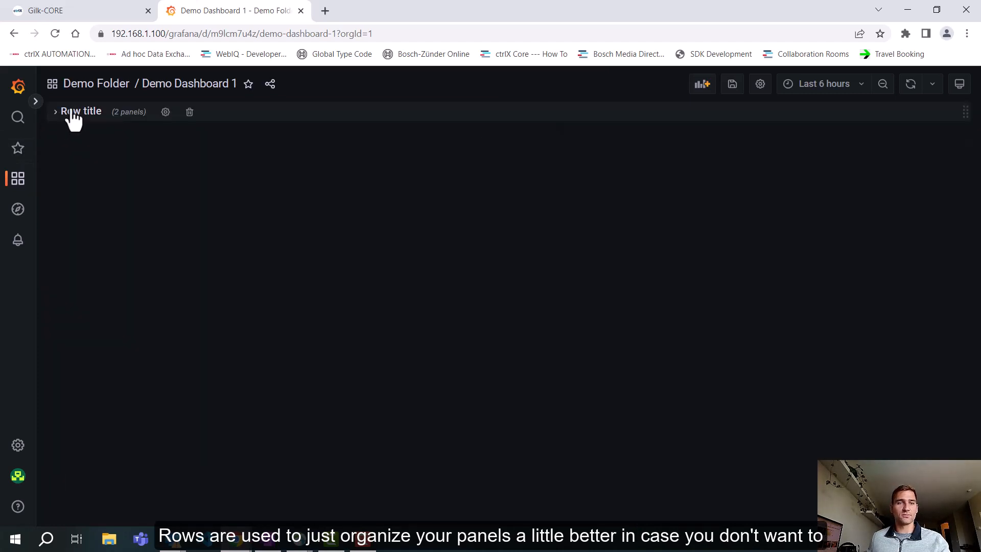
Step: Add a second row above the collapsed one and title it "Row 1"
click(704, 86)
click(384, 173)
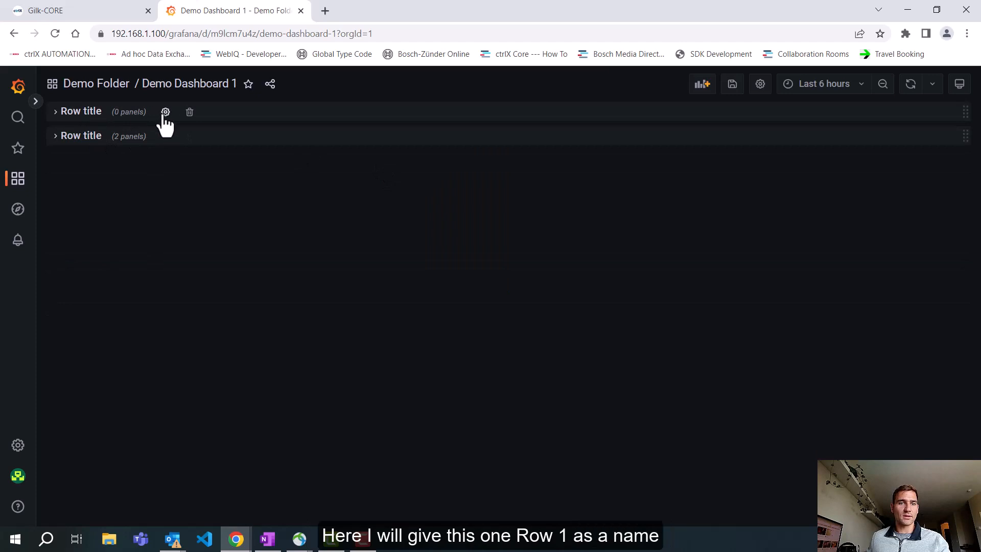
click(164, 111)
double_click(402, 186)
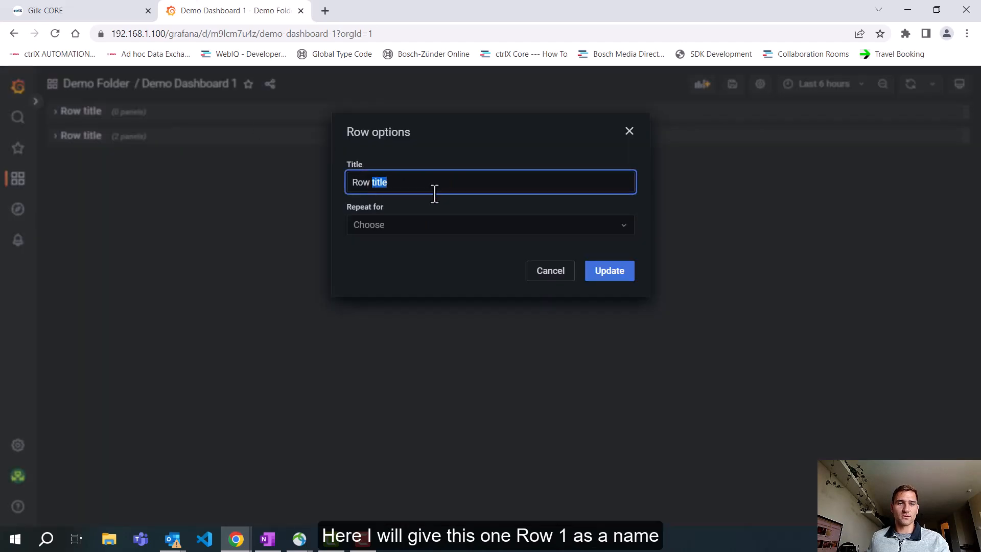
text(1)
click(606, 276)
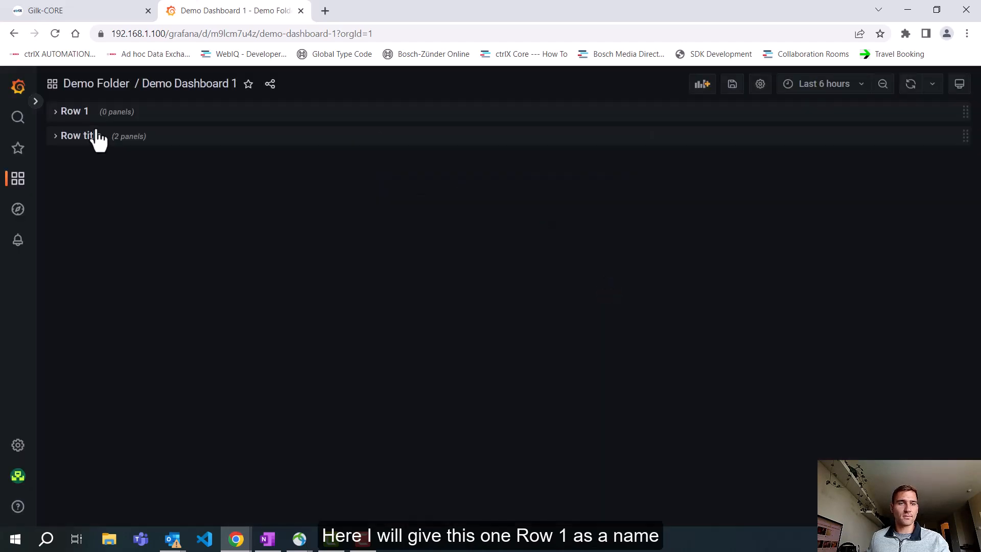
Step: Expand the row holding the two panels and title it "Row 2"
click(90, 135)
click(121, 137)
double_click(392, 180)
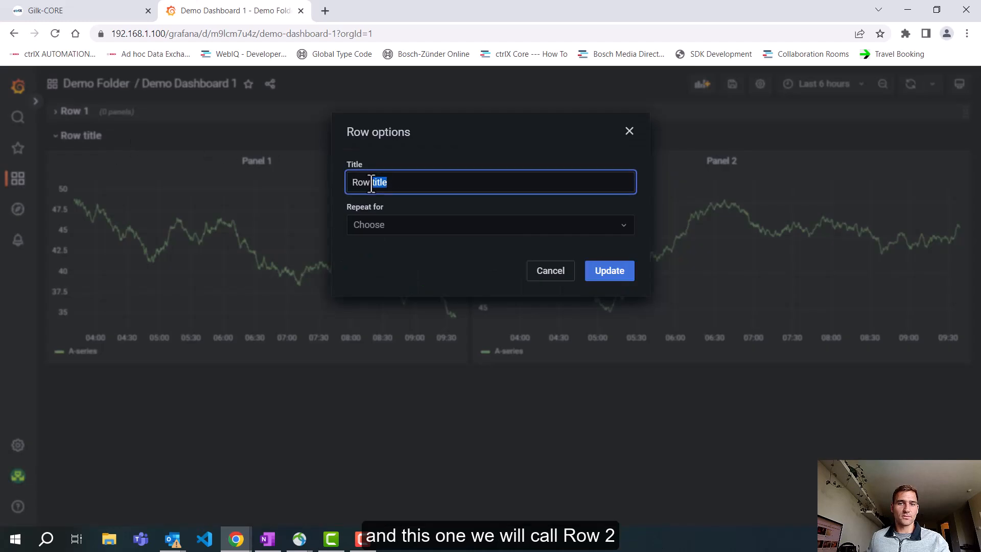
text(2)
click(597, 276)
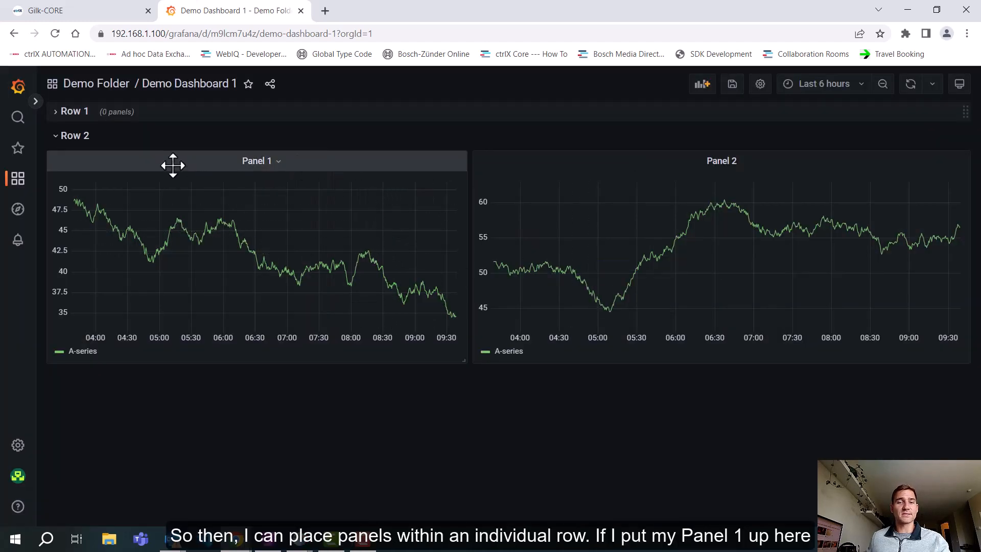
Step: Move Panel 1 up into Row 1 and shift Panel 2 to the left edge of Row 2
drag(170, 164, 163, 137)
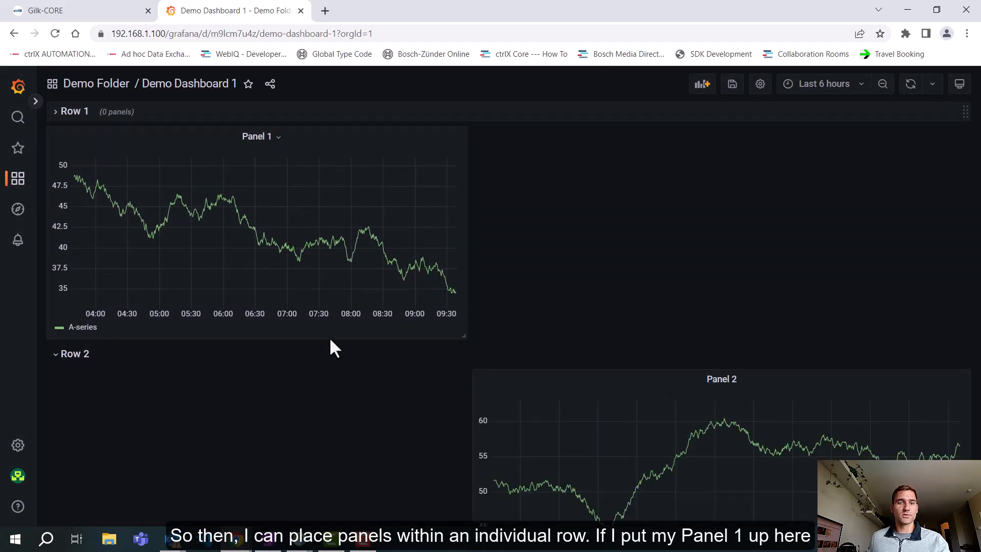
drag(542, 378, 118, 400)
Step: Collapse and expand Row 1 and Row 2 to check their panels, leaving both rows expanded
click(57, 113)
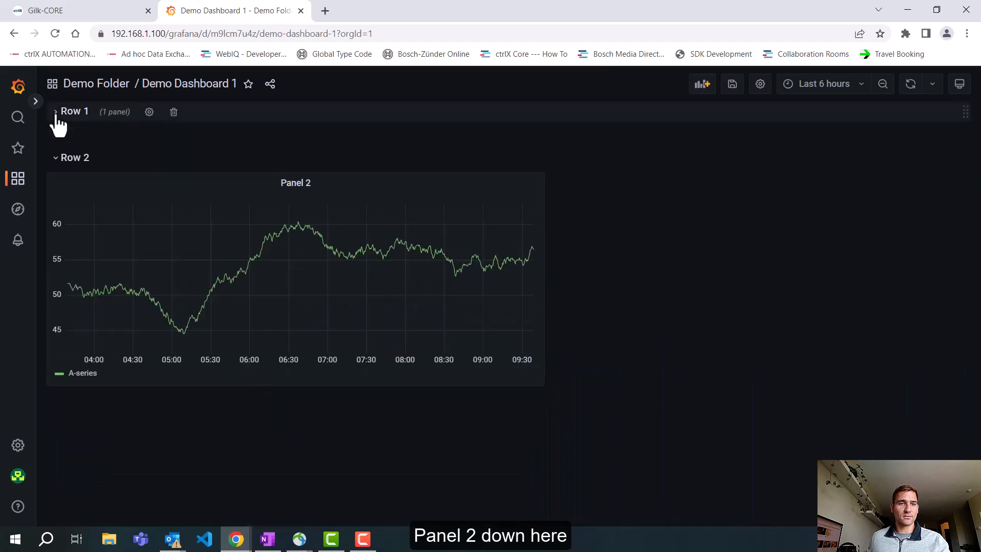
click(57, 117)
click(58, 117)
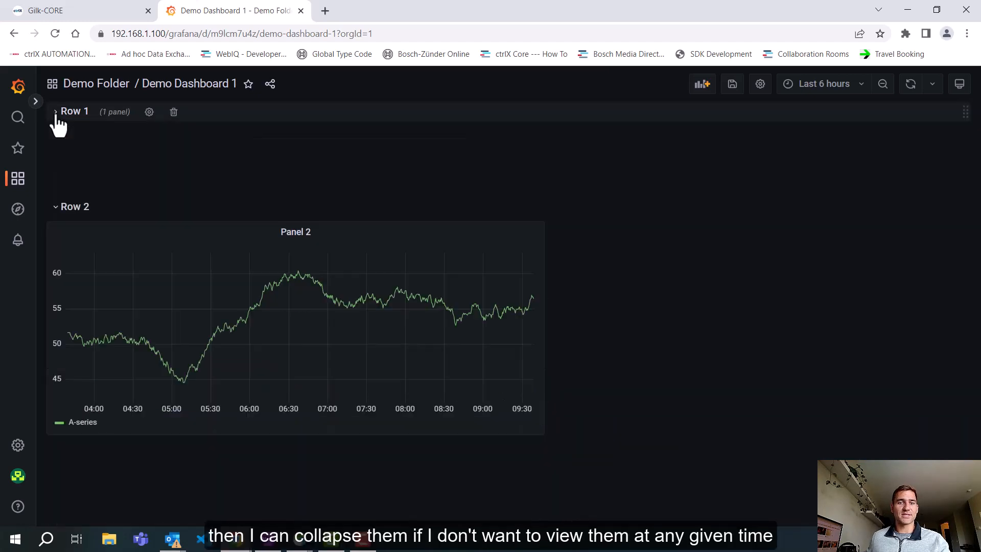
click(57, 142)
click(56, 141)
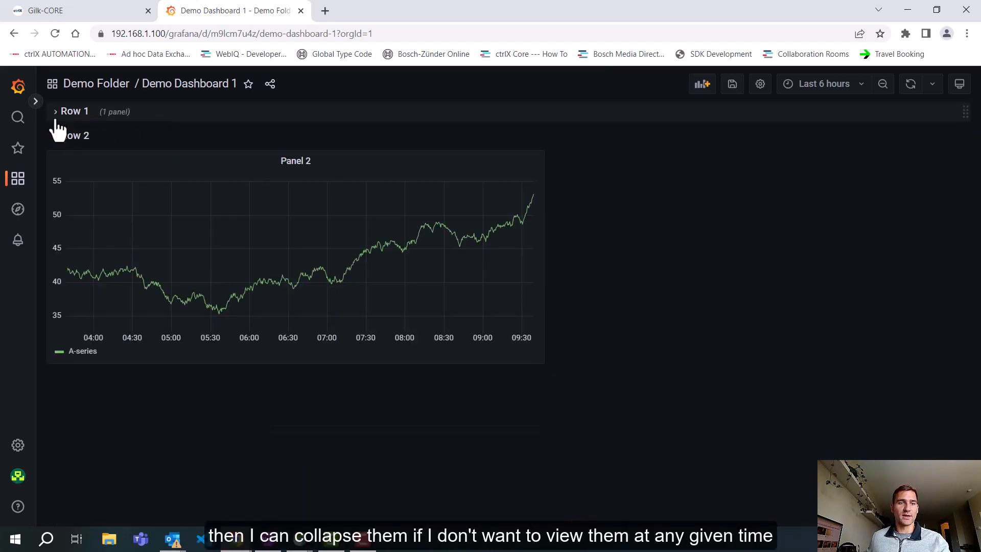
click(57, 116)
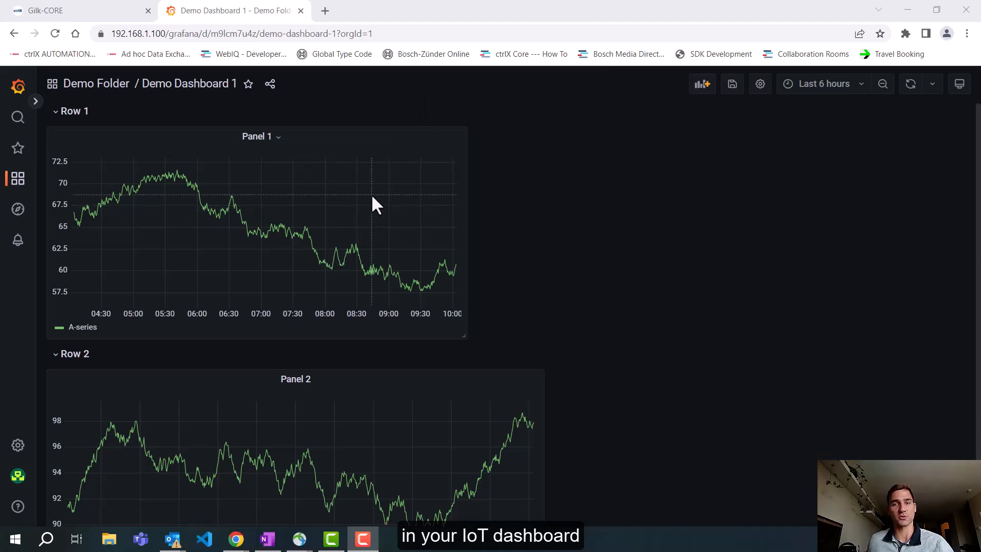
Step: Switch to the ctrlX CORE page, open InfluxDB and bring up its Data Explorer to view the available buckets
click(91, 10)
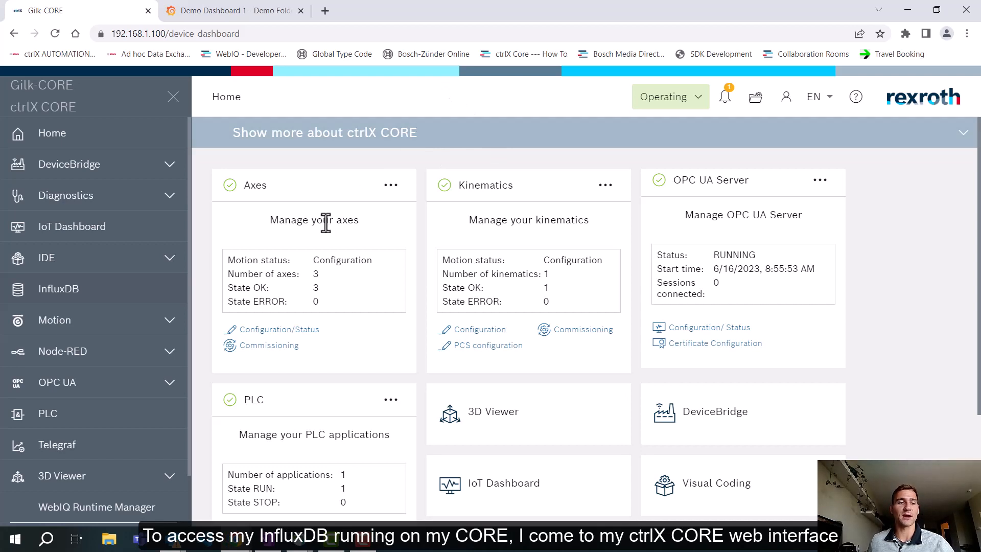
click(77, 290)
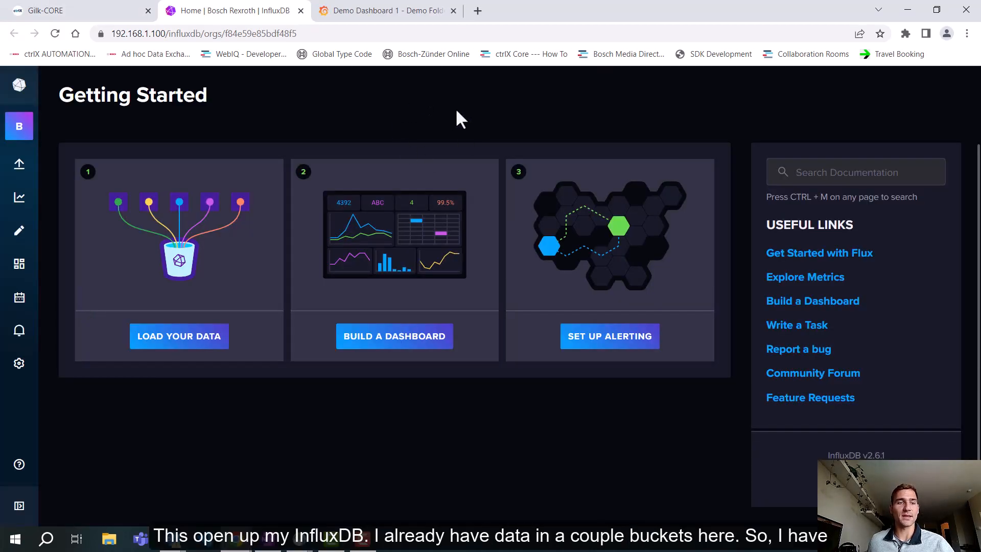
click(19, 209)
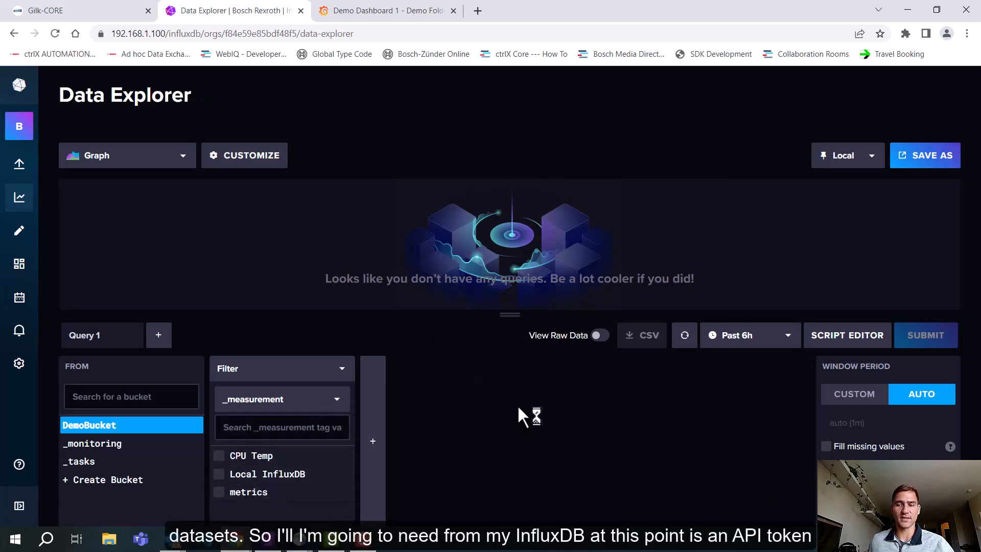
Step: Generate an All Access API Token in InfluxDB described as "Demo Token" and copy its value to the clipboard
mouse_move(23, 157)
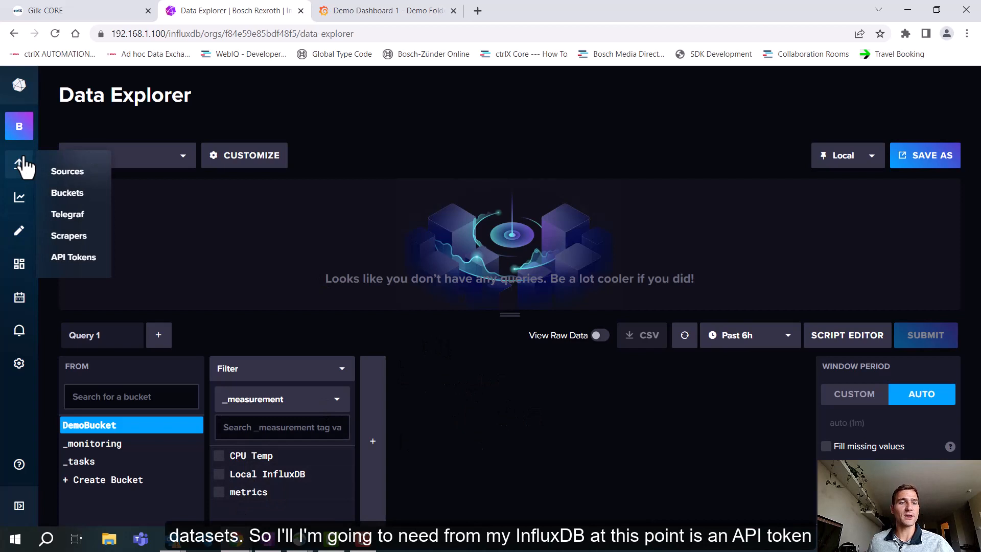
click(73, 257)
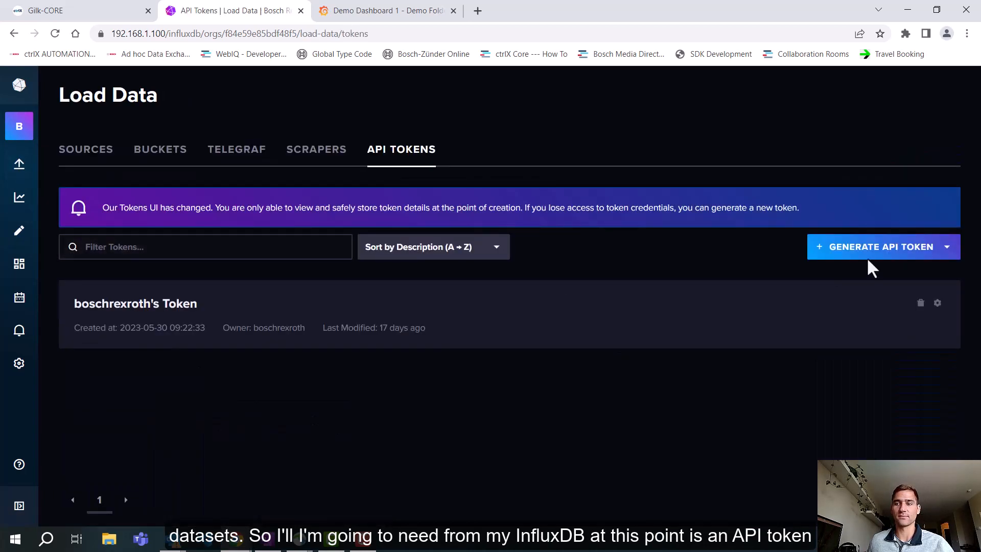
mouse_move(28, 172)
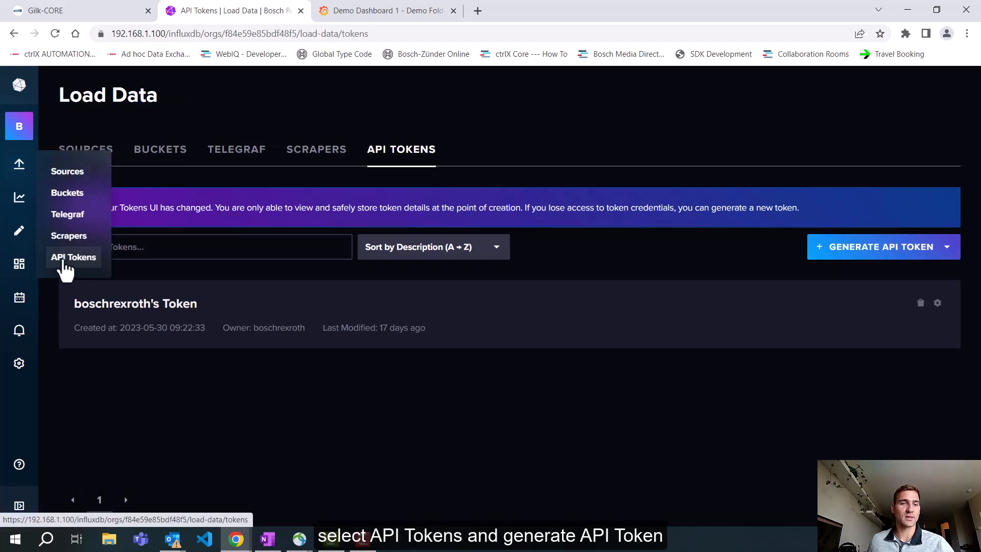
click(907, 255)
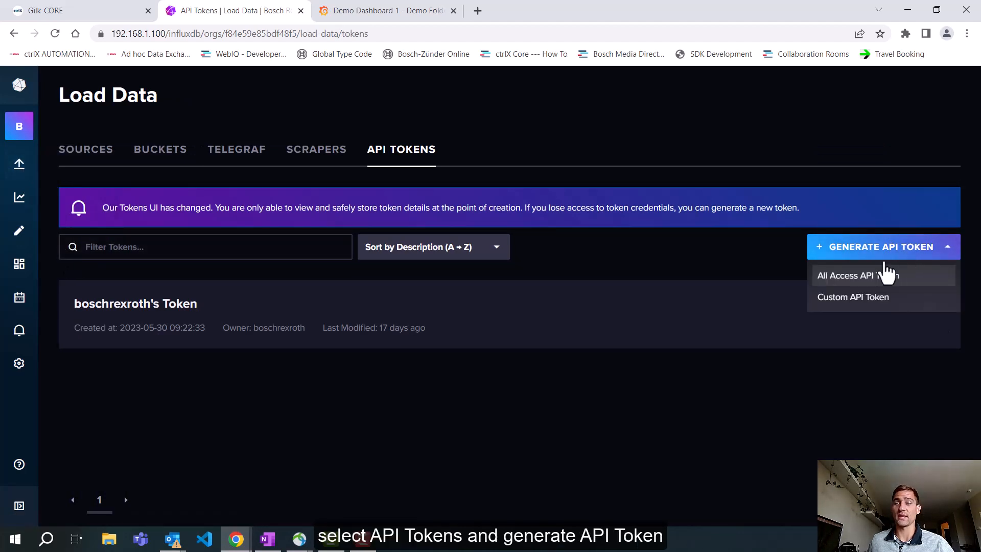
click(847, 278)
click(508, 324)
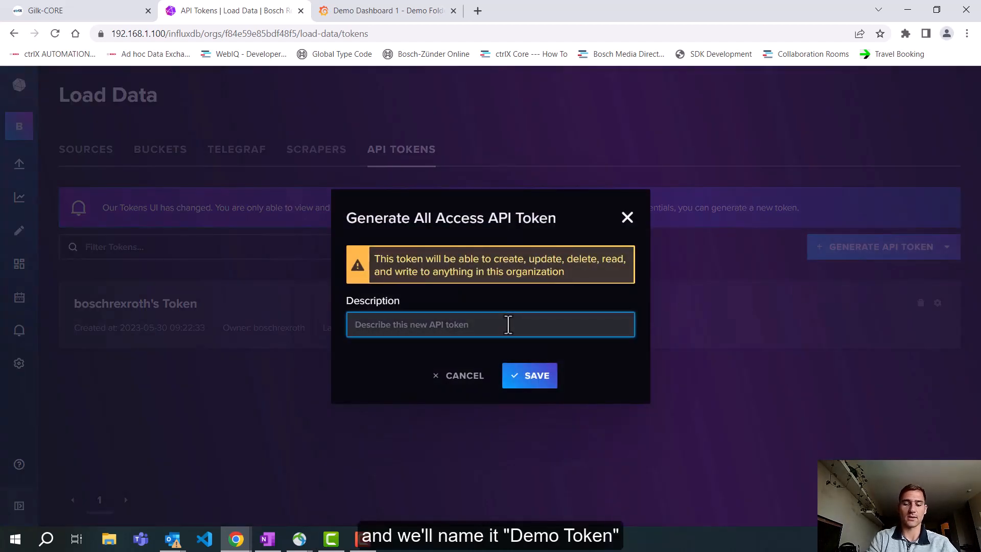
text(Demo Token)
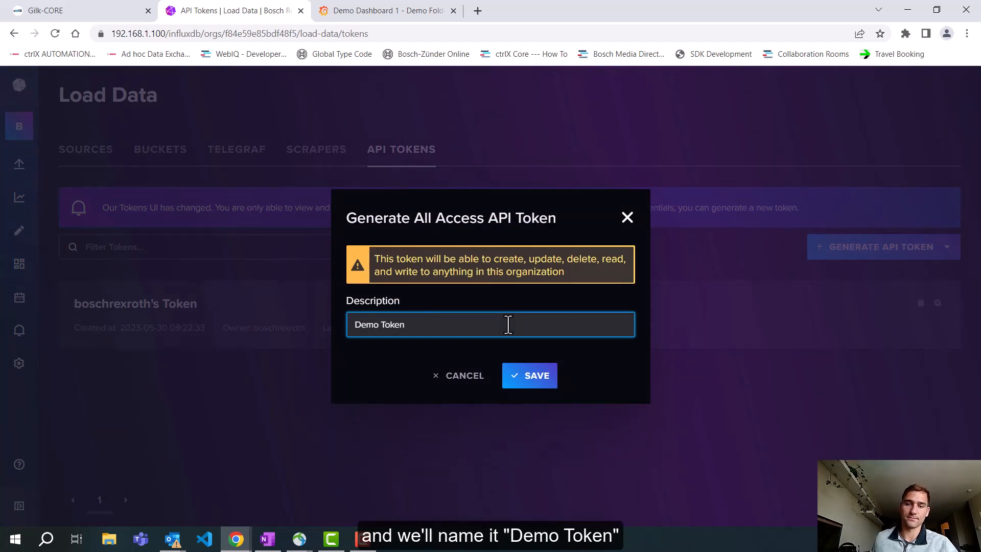
click(546, 363)
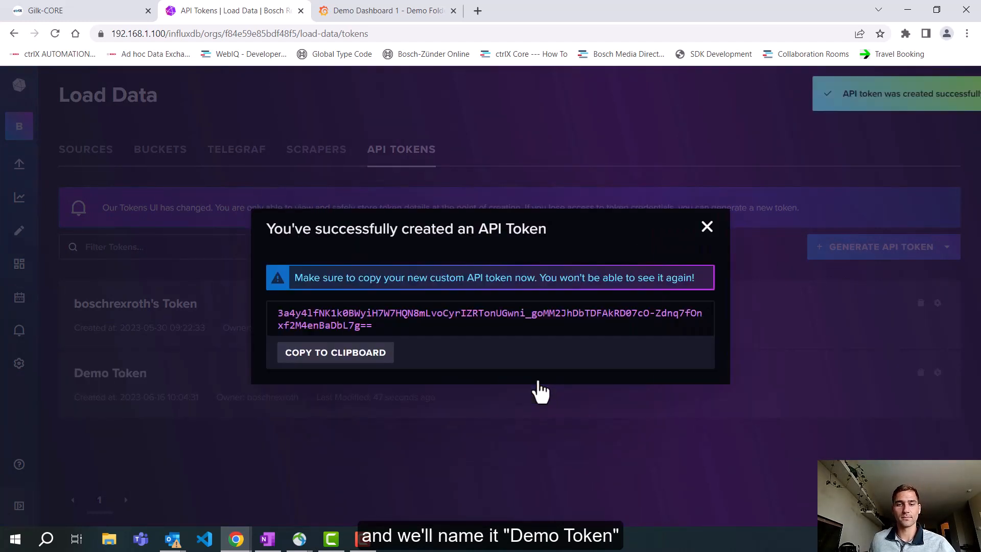
click(359, 358)
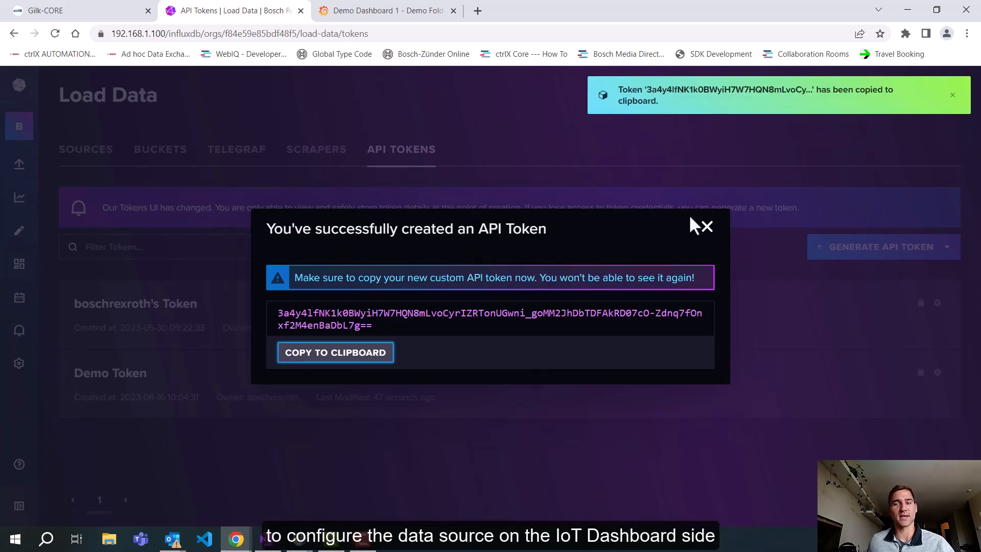
click(705, 226)
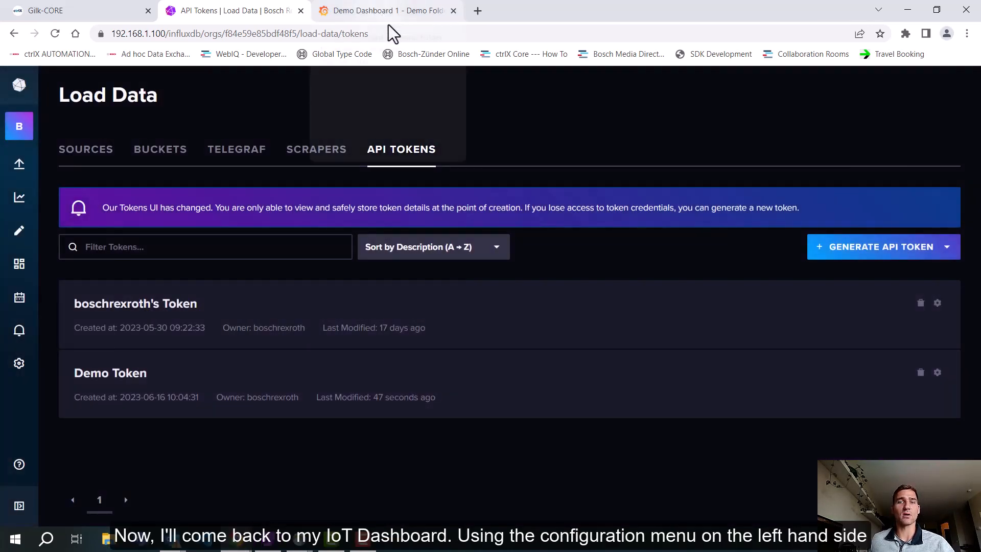
Step: Switch to the IoT Dashboard and start adding a data source from its data source configuration
click(379, 14)
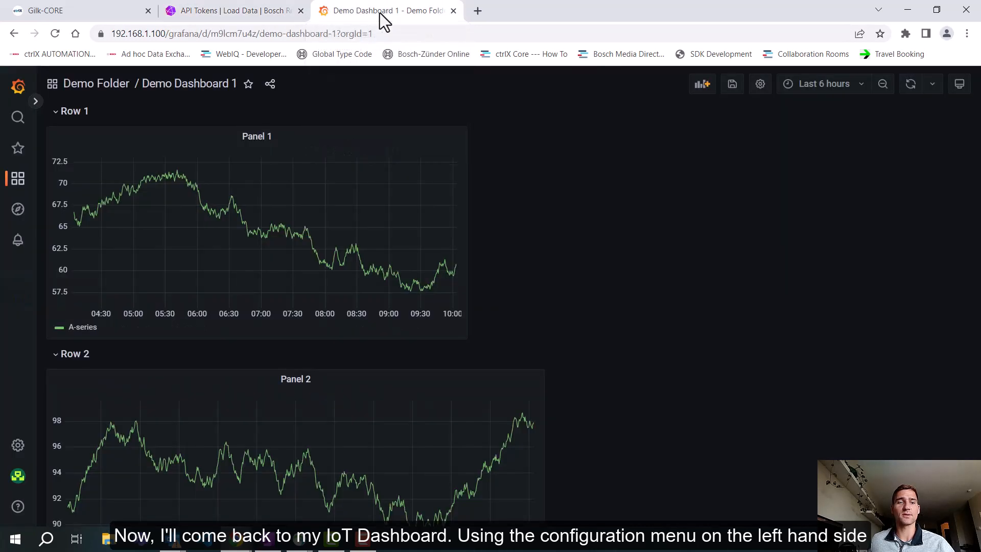
mouse_move(17, 446)
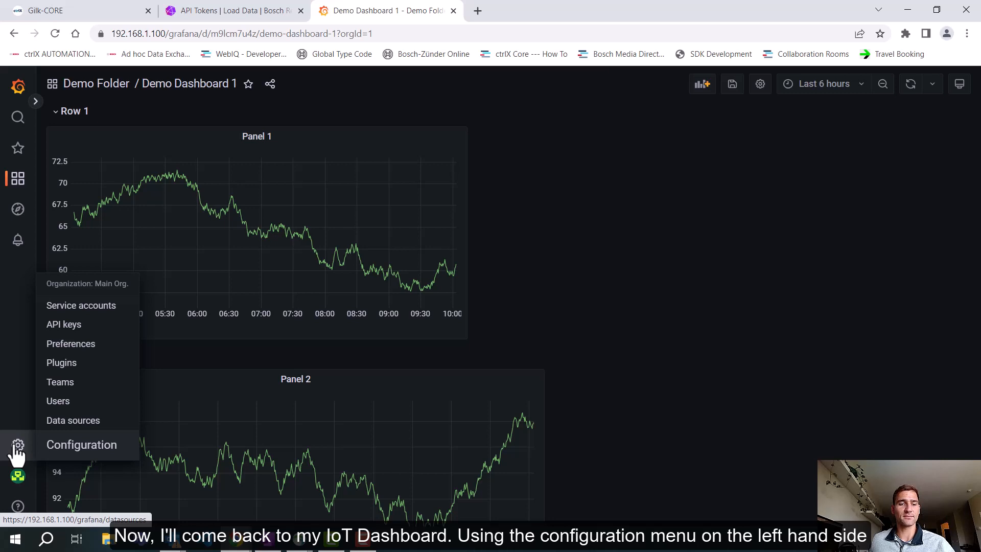
click(74, 421)
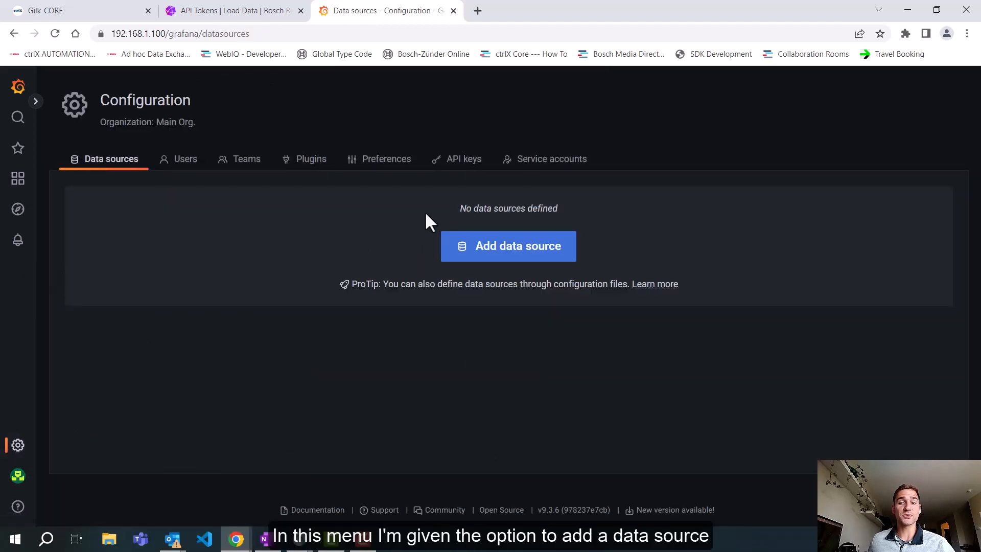
click(536, 250)
Step: Browse the available data source types and add an InfluxDB data source
scroll(472, 253, down, 14)
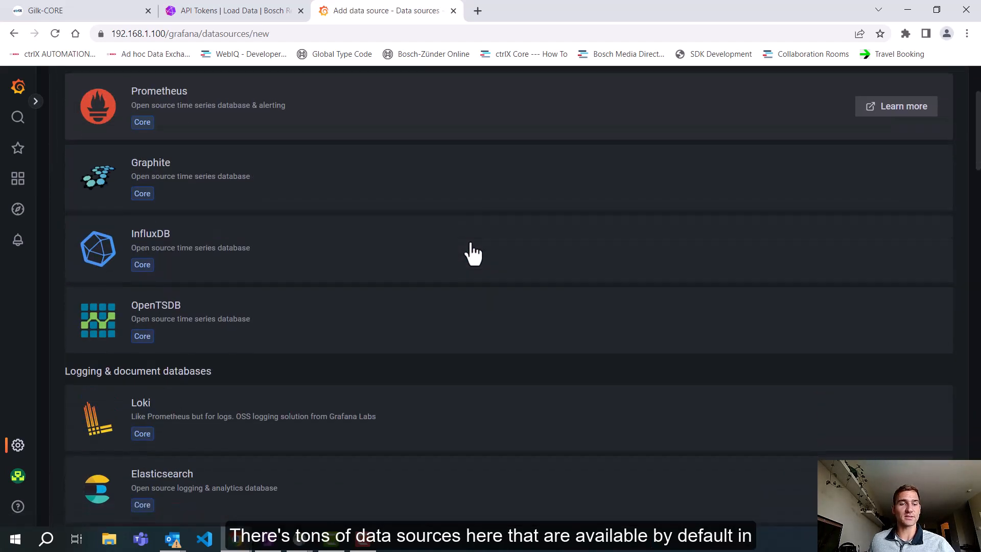
scroll(472, 252, down, 14)
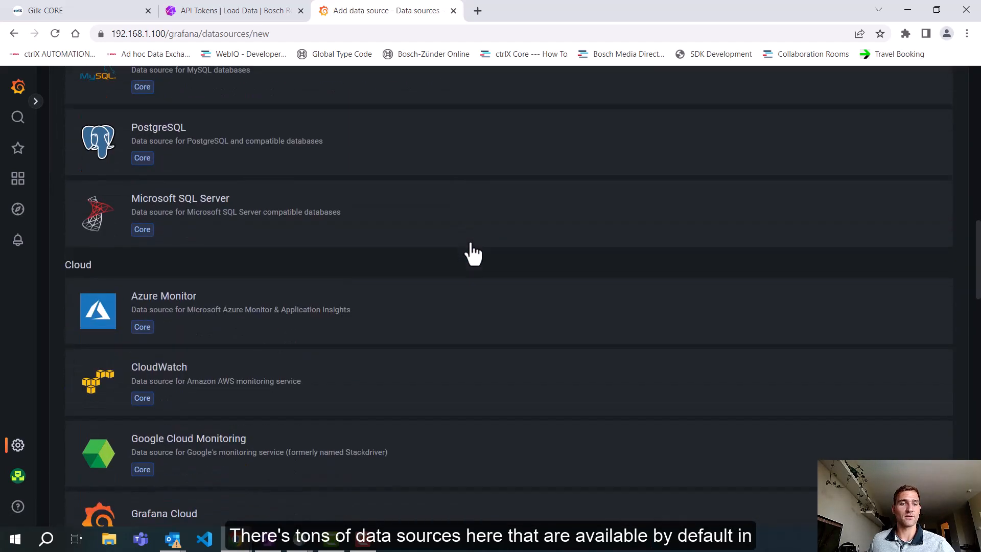
scroll(472, 252, down, 12)
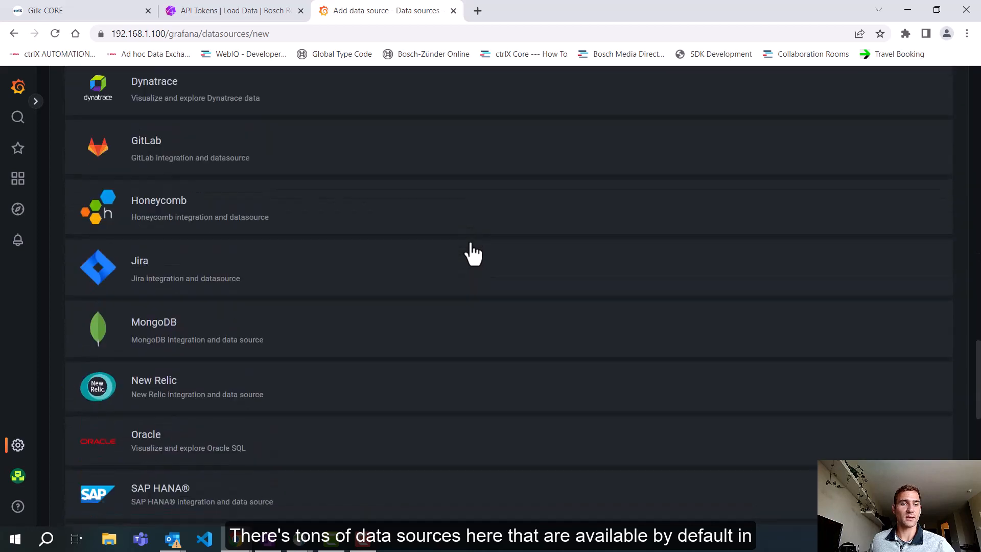
scroll(472, 253, down, 1)
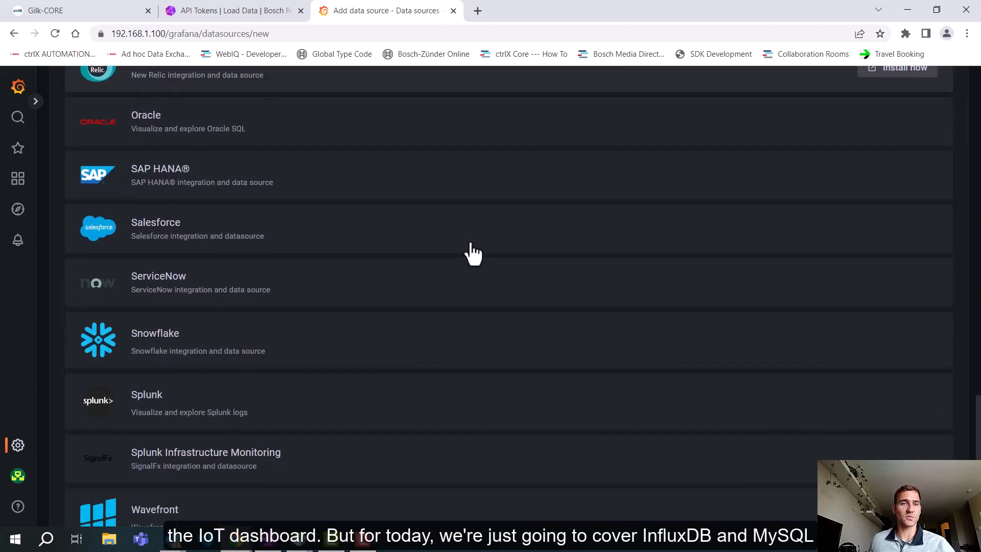
scroll(472, 253, up, 15)
scroll(472, 253, up, 3)
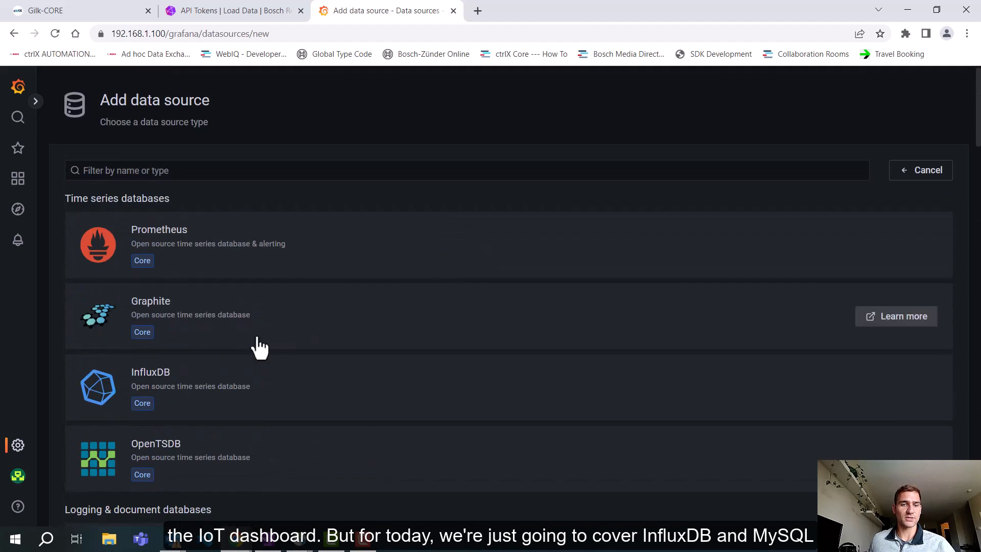
scroll(245, 368, down, 1)
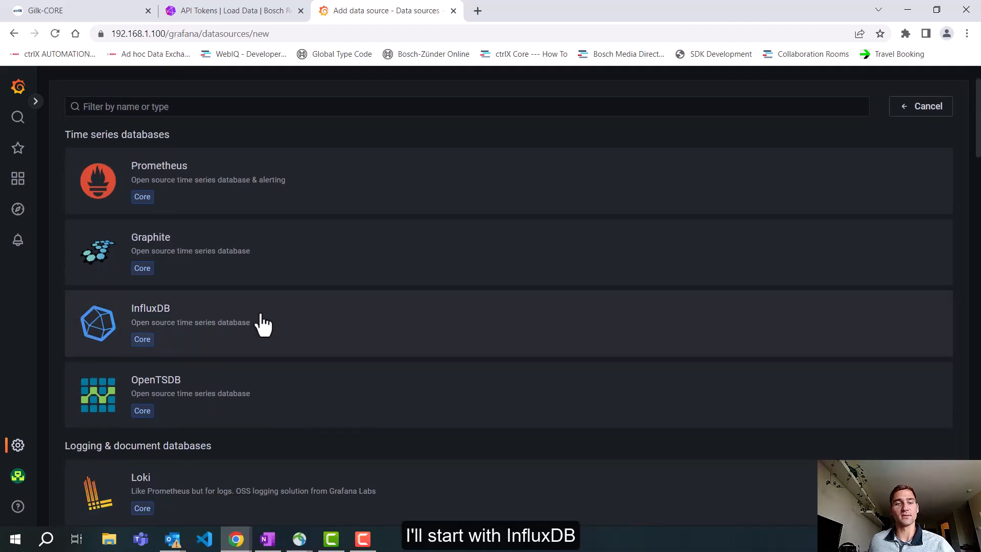
click(263, 323)
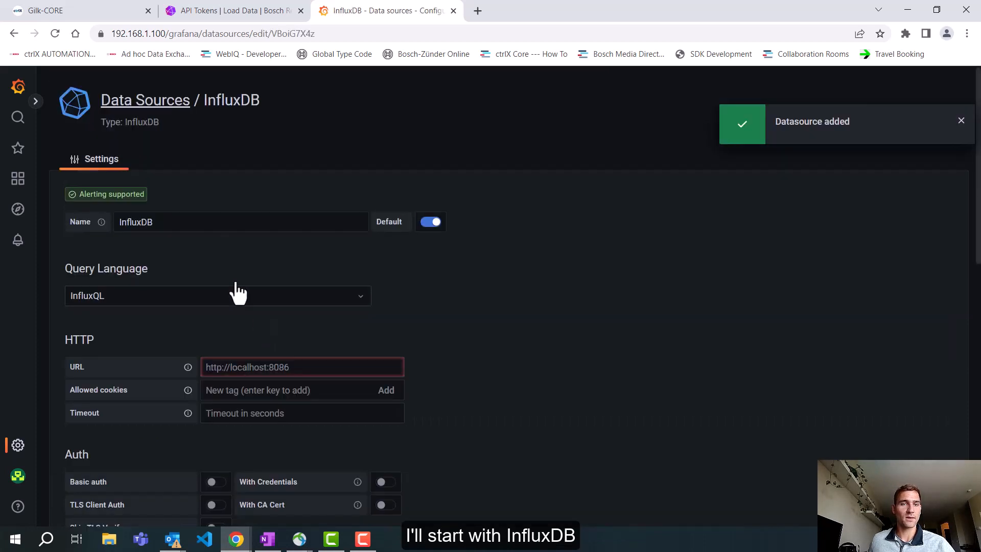
Step: Name the data source "Local InfluxDB" and set its query language to Flux
scroll(308, 230, down, 1)
click(122, 158)
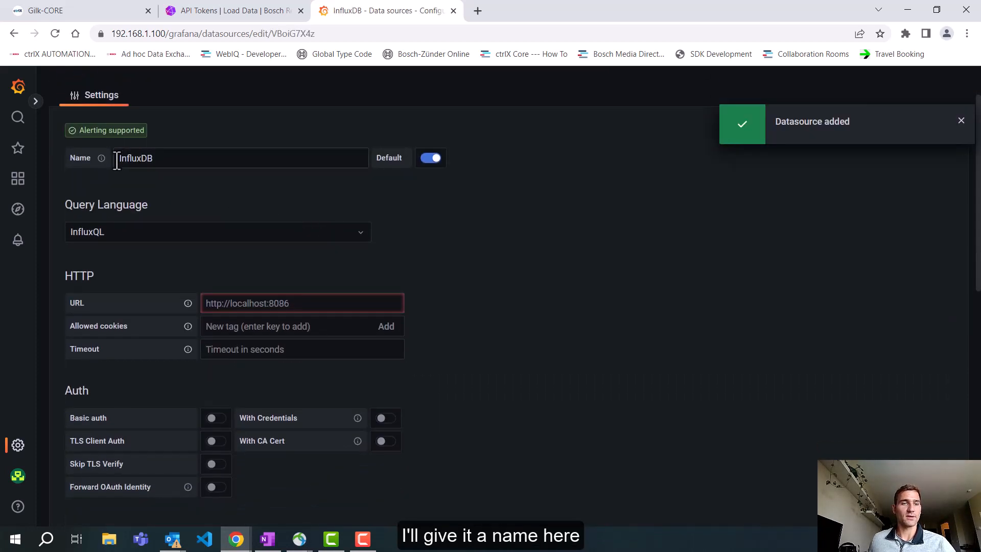
text(Local)
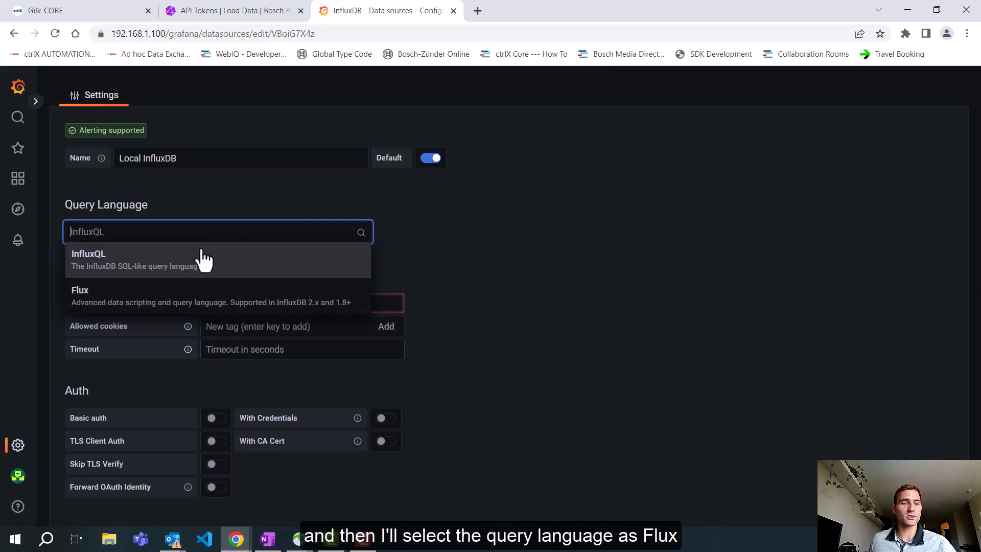
click(153, 303)
scroll(531, 196, down, 2)
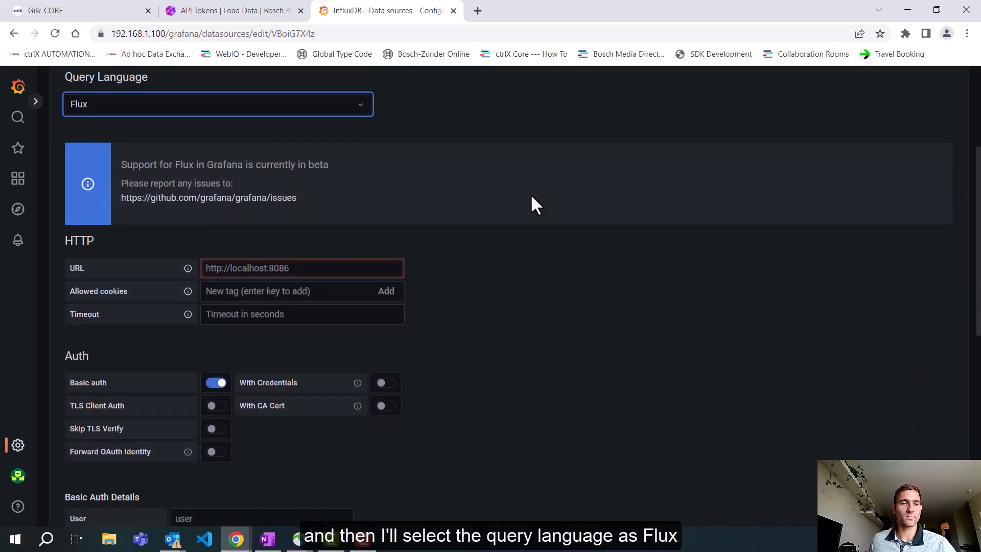
scroll(274, 228, down, 1)
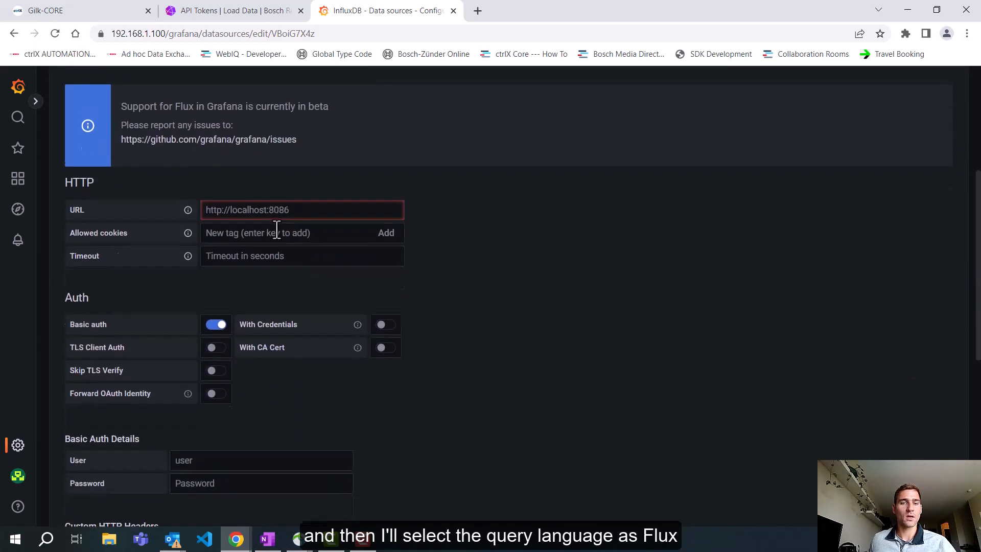
click(311, 205)
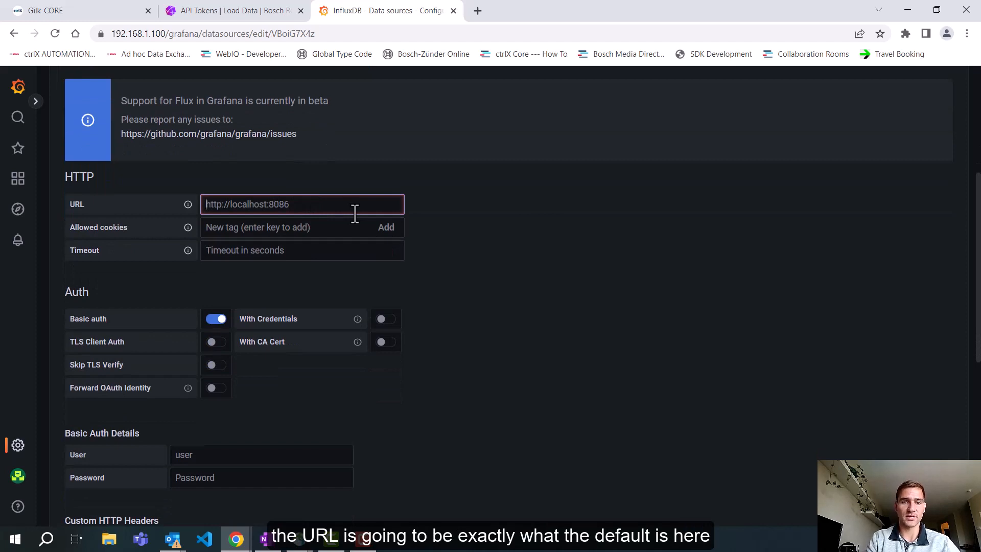
text(http:)
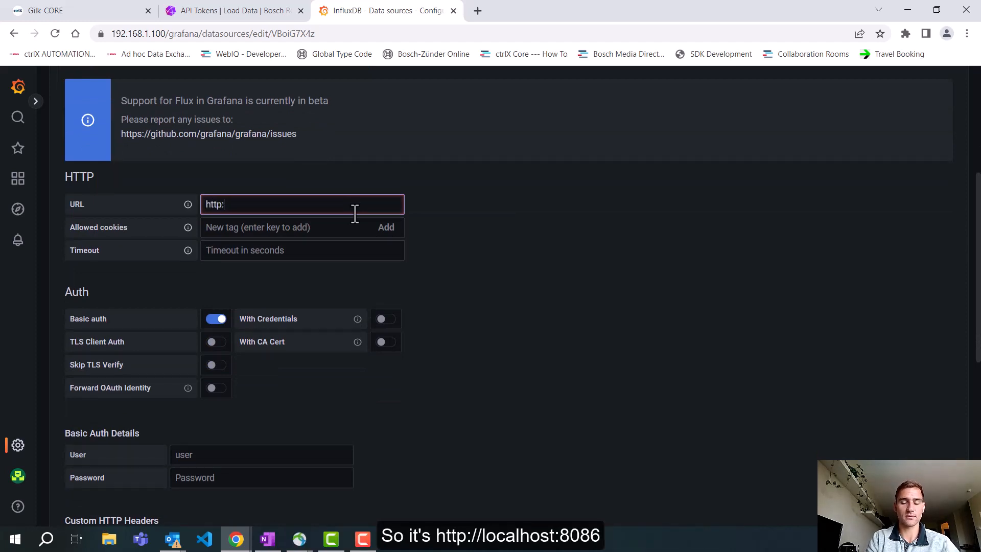
text(//localhost)
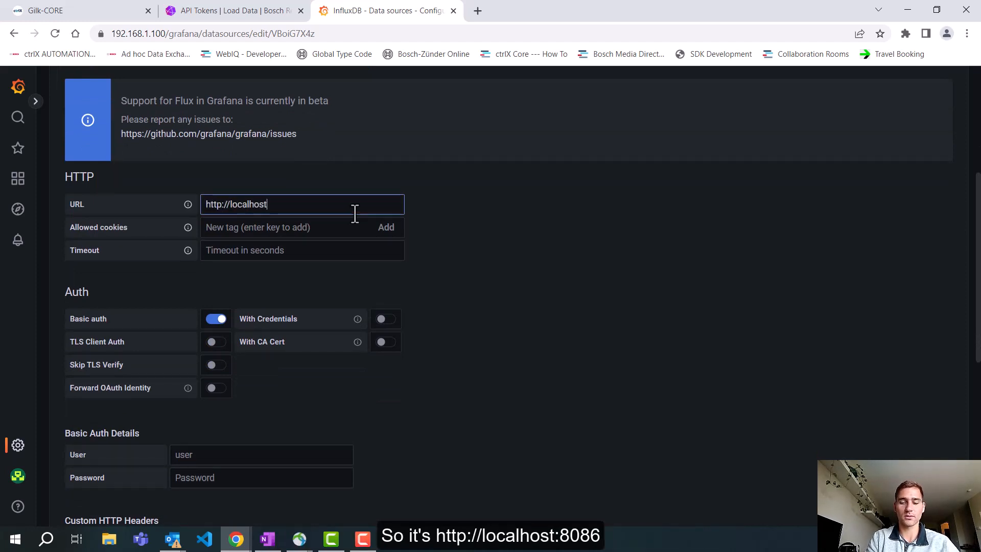
text(:8086)
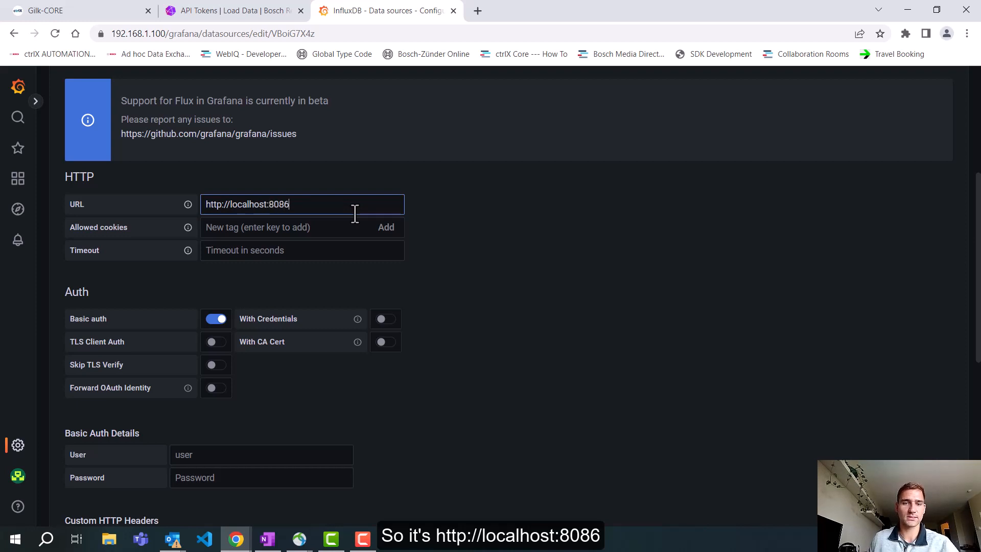
Step: Fill in the Basic Auth Details with the user "boschrexroth" and the InfluxDB account password
scroll(355, 214, down, 3)
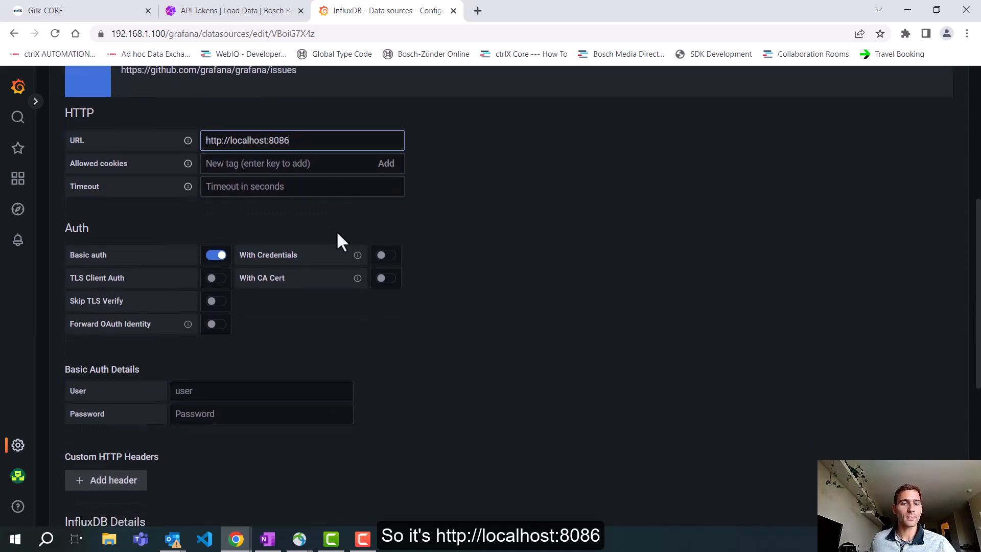
click(232, 326)
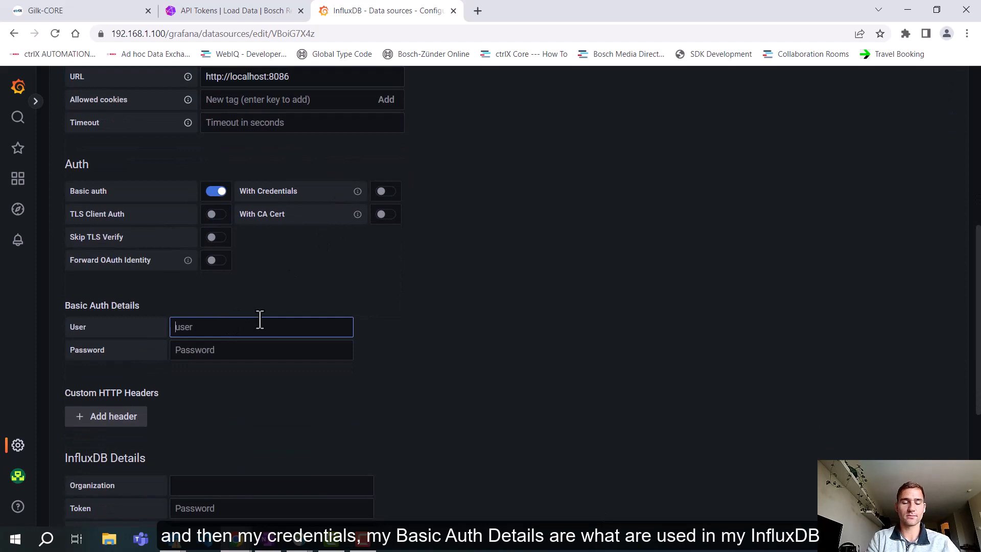
text(boschr)
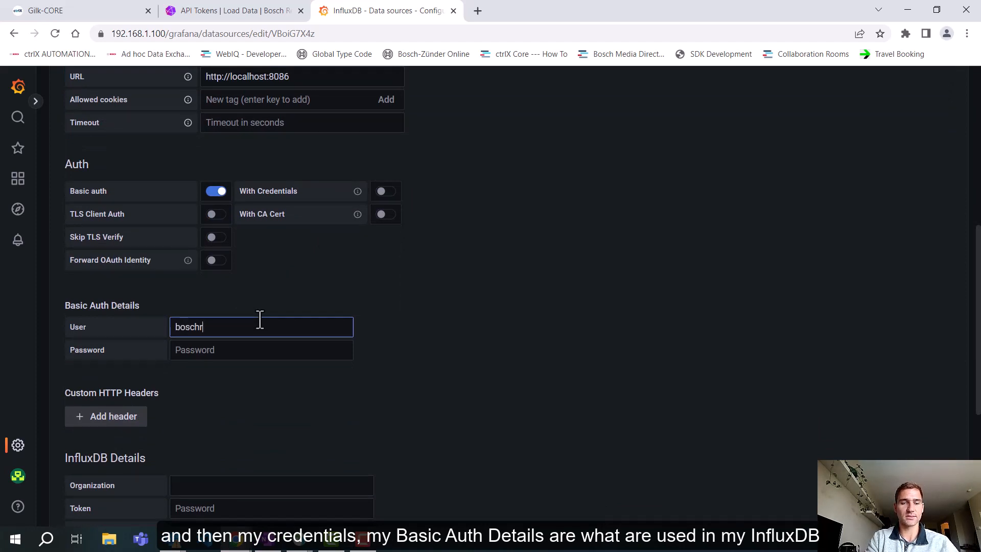
text(exroth)
key(Tab)
text(bos)
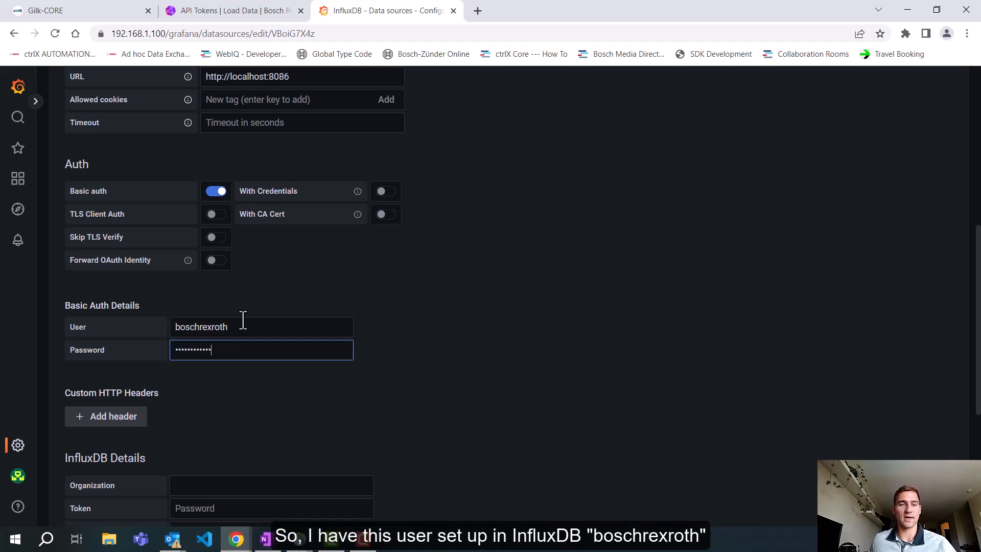
drag(240, 322, 158, 328)
click(228, 346)
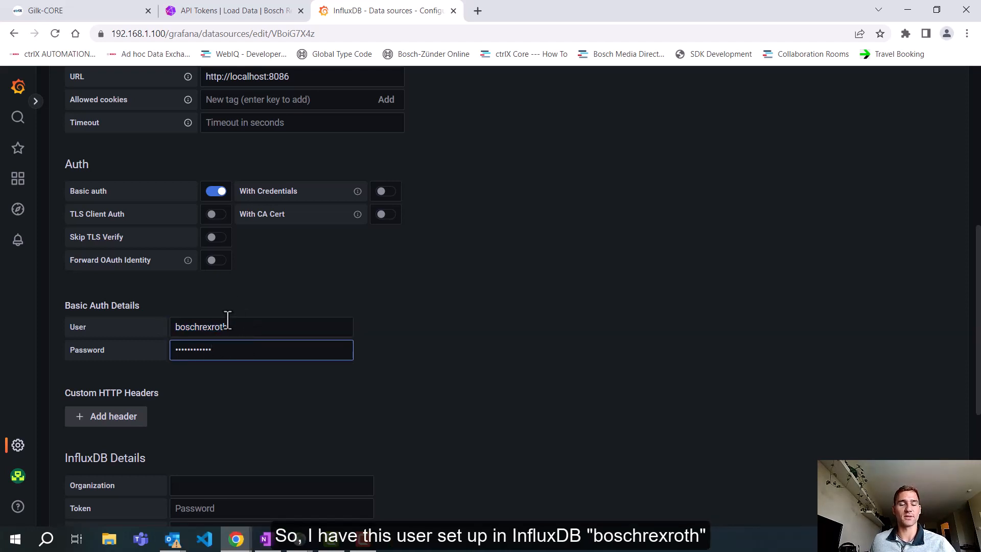
Step: Set the InfluxDB organization to "Bosch Rexroth" and paste the generated API token as the token
scroll(245, 250, down, 1)
scroll(244, 241, down, 1)
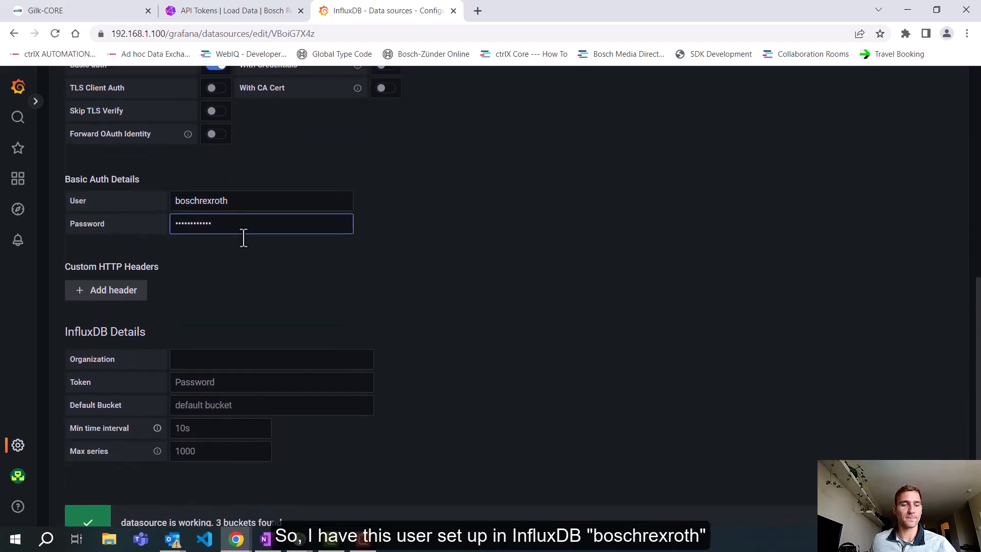
click(215, 358)
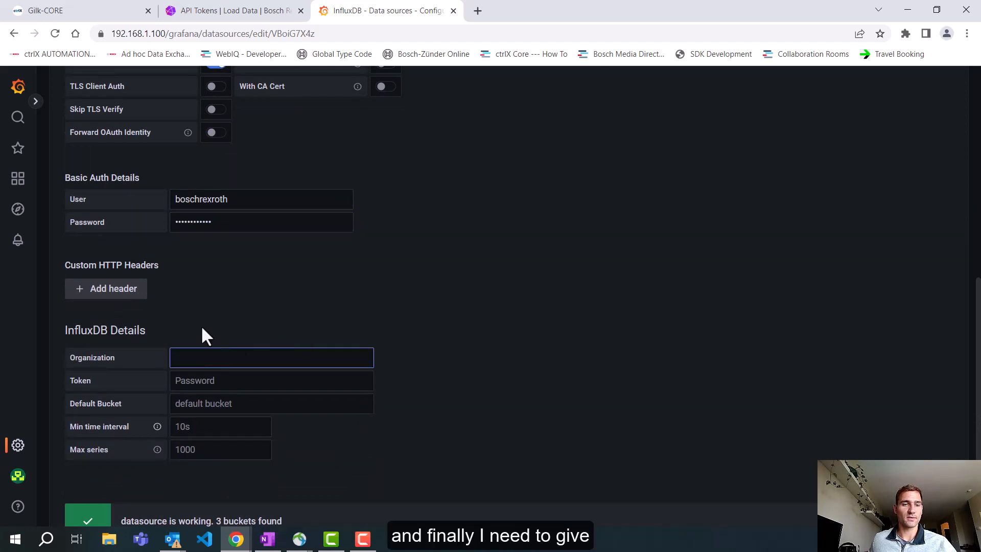
scroll(340, 280, down, 1)
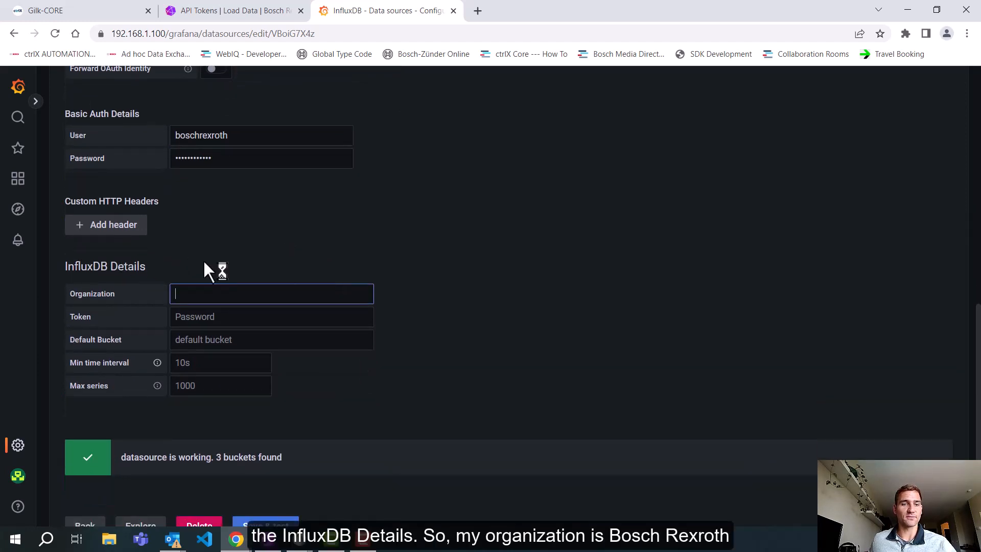
text(Bosch Rexroth)
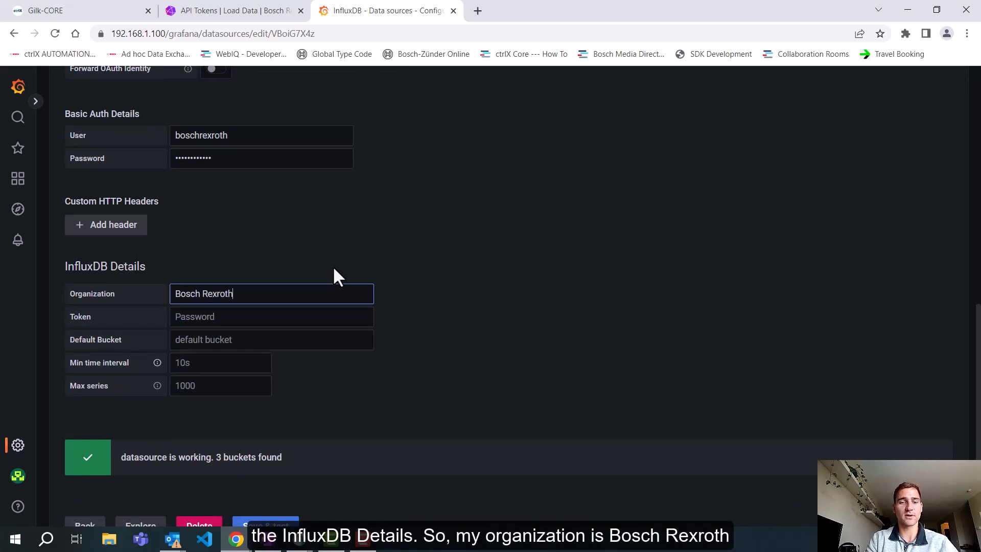
key(Tab)
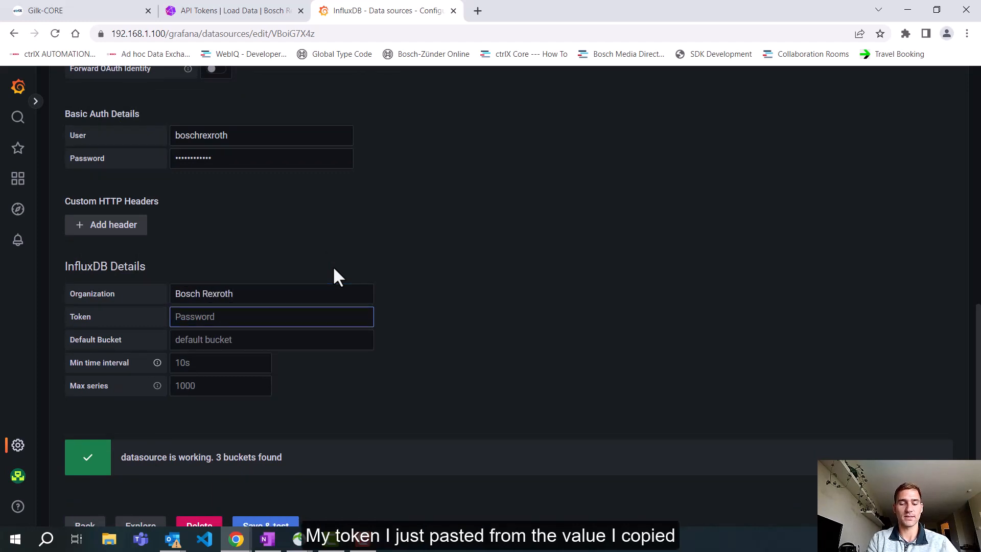
key(ctrl+v)
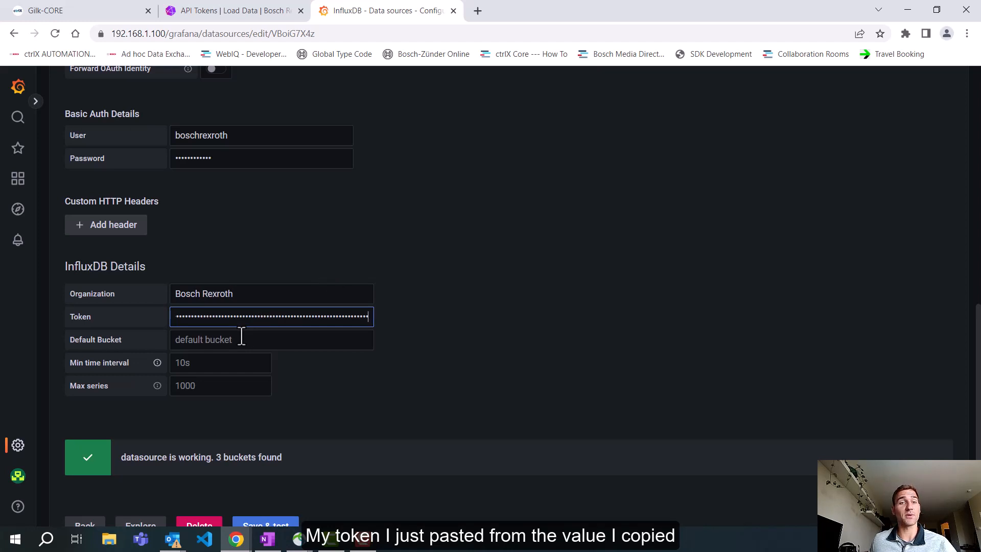
click(231, 13)
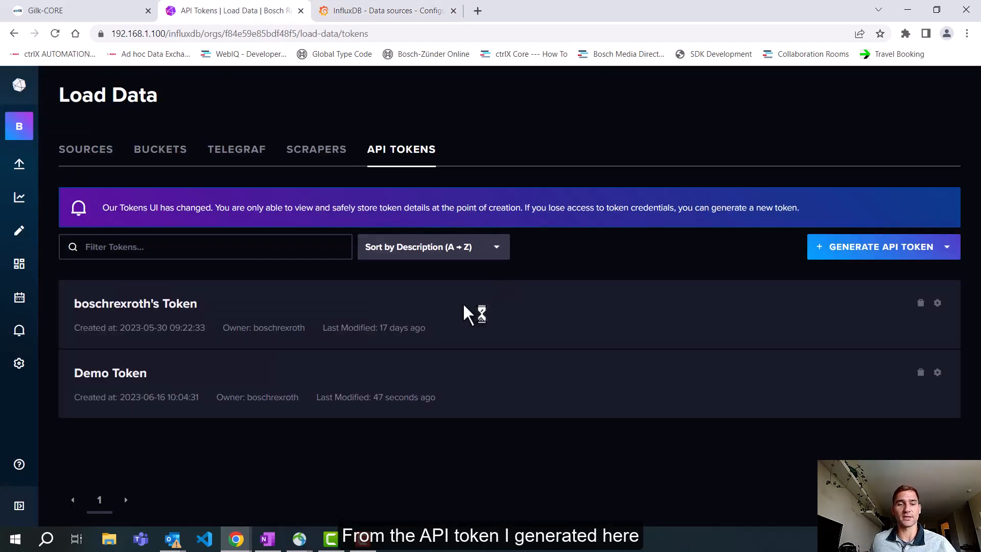
click(377, 13)
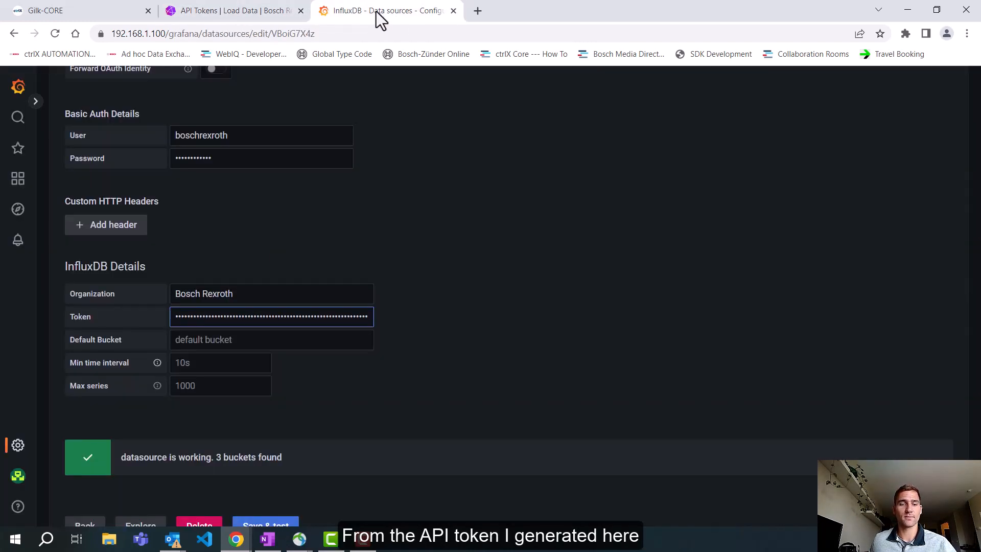
Step: Set the default bucket to "DemoBucket", and save and test the InfluxDB data source
click(201, 339)
text(D)
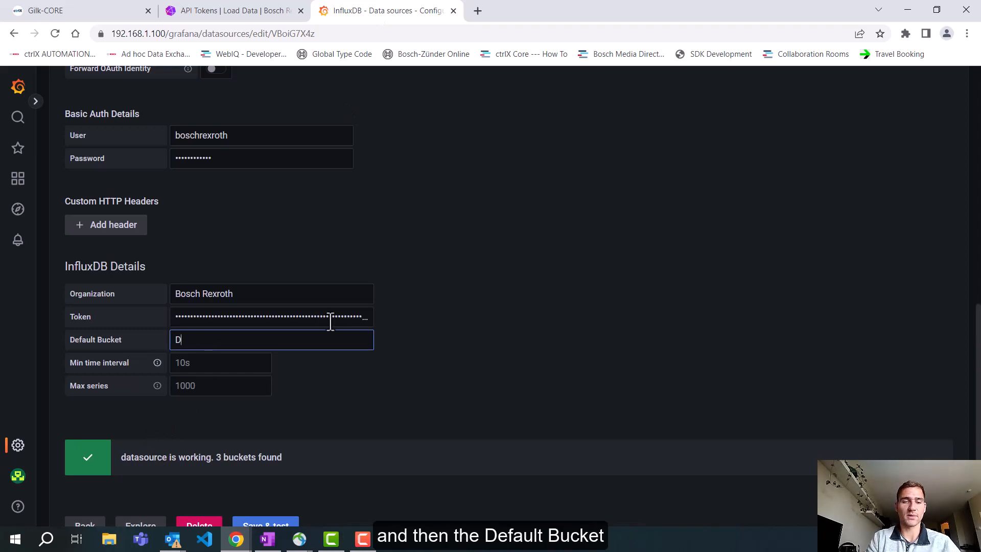
text(emoBucket)
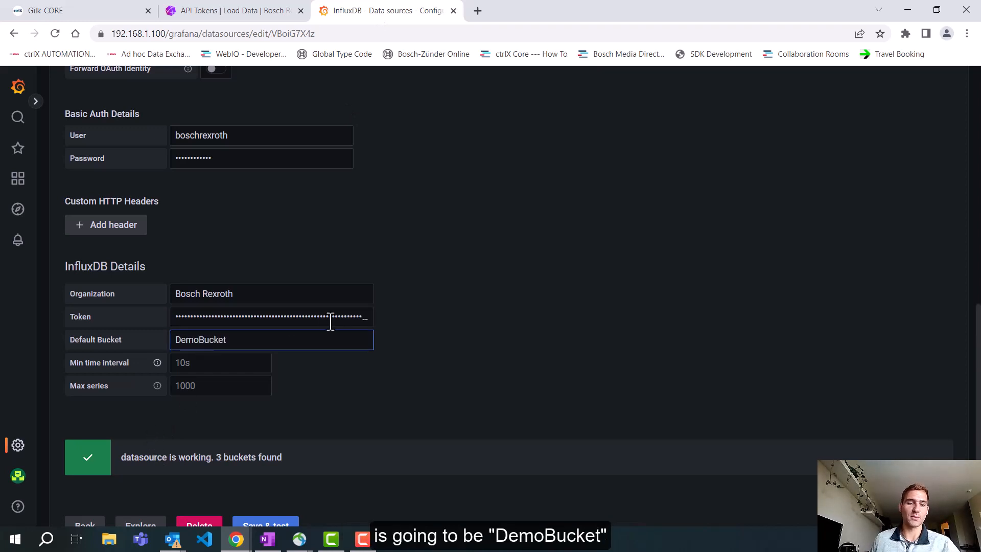
scroll(396, 345, down, 2)
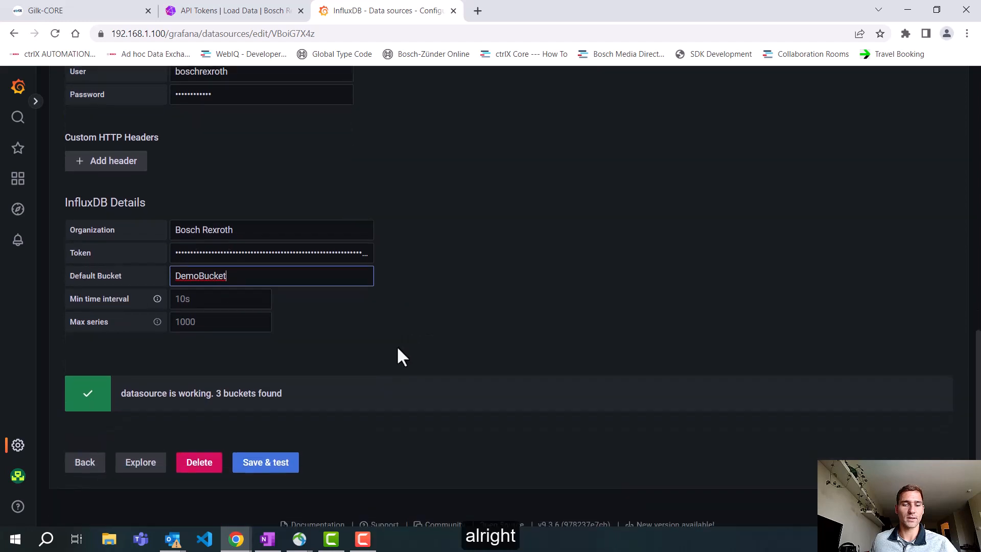
click(276, 464)
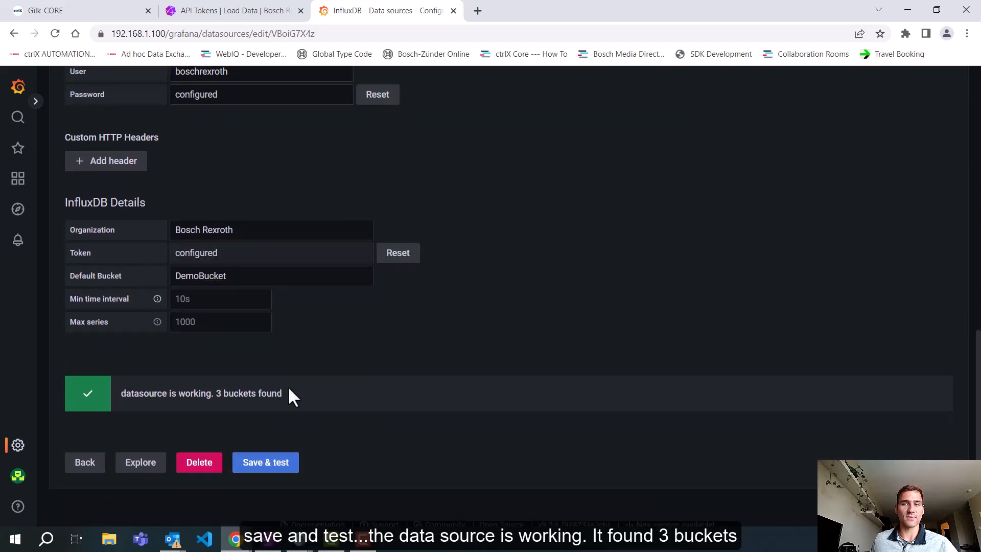
scroll(289, 398, up, 6)
scroll(230, 408, down, 6)
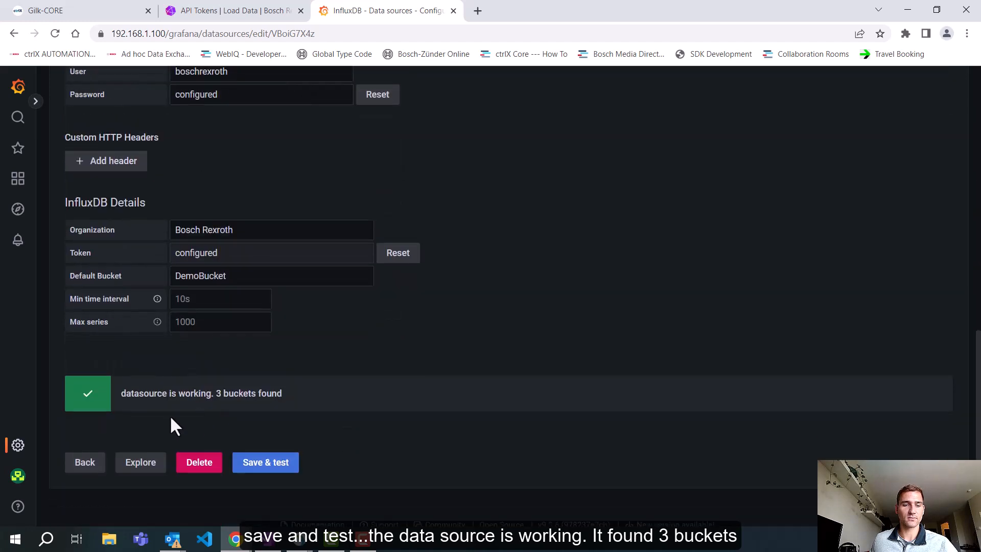
Step: Return to the configured data sources and add a new MySQL data source, filtering the types by "my"
click(85, 462)
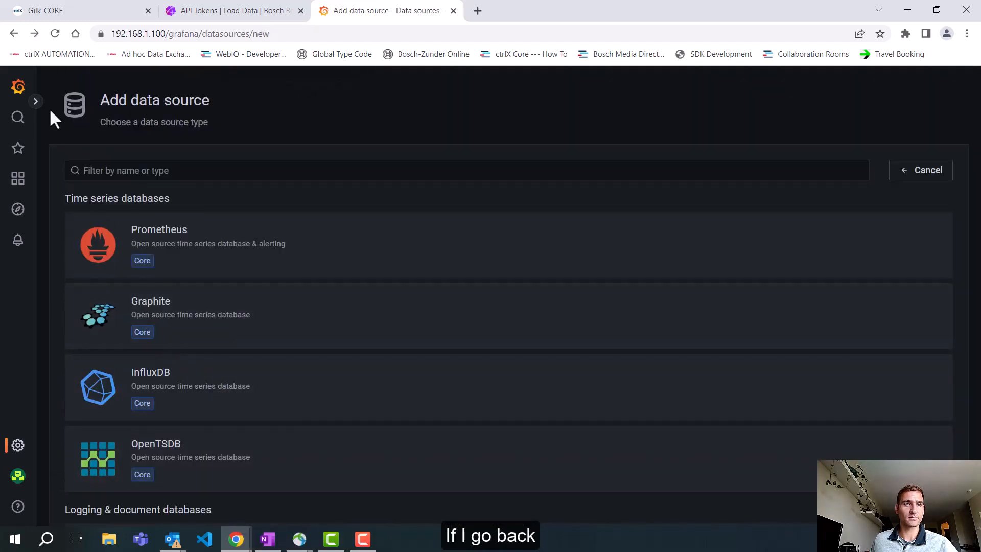
click(17, 442)
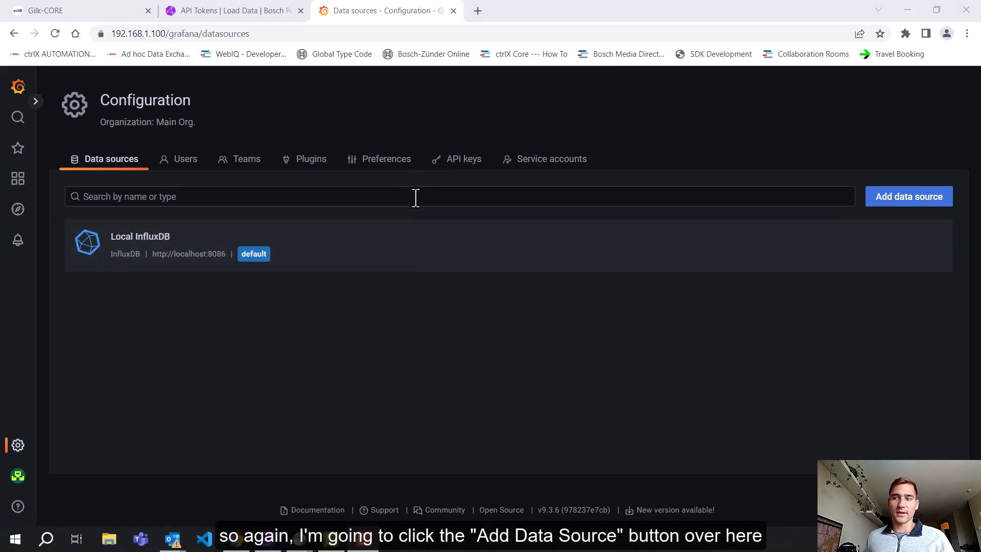
click(918, 204)
click(344, 171)
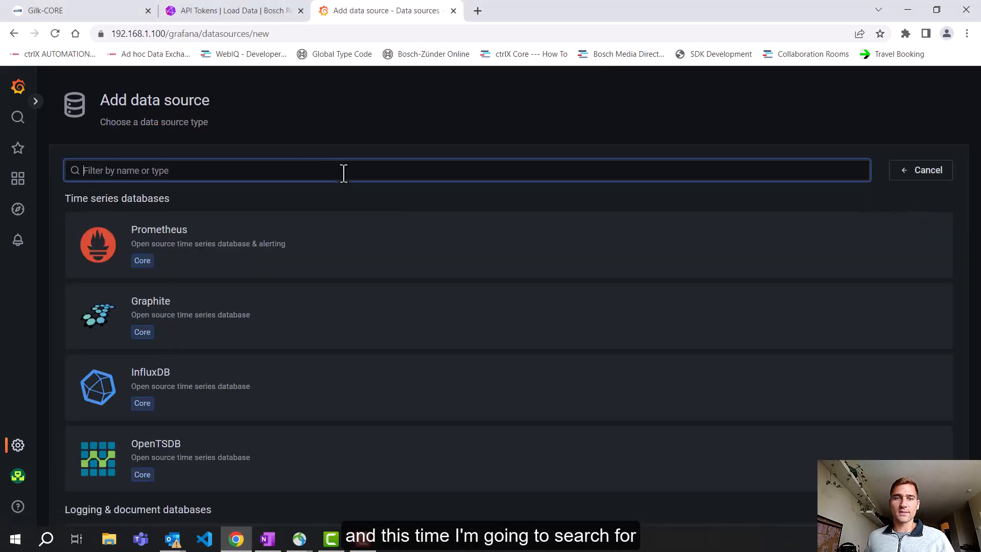
text(my)
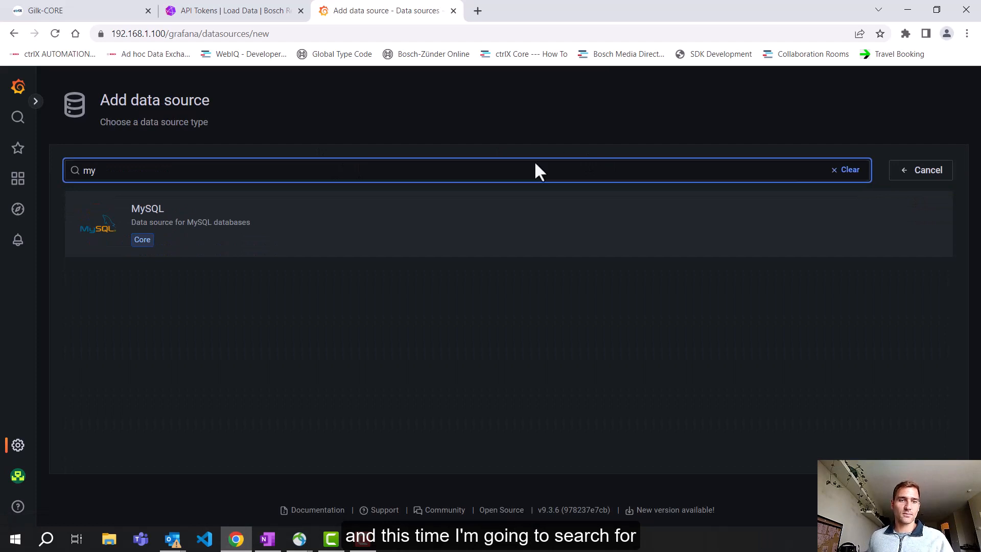
click(257, 226)
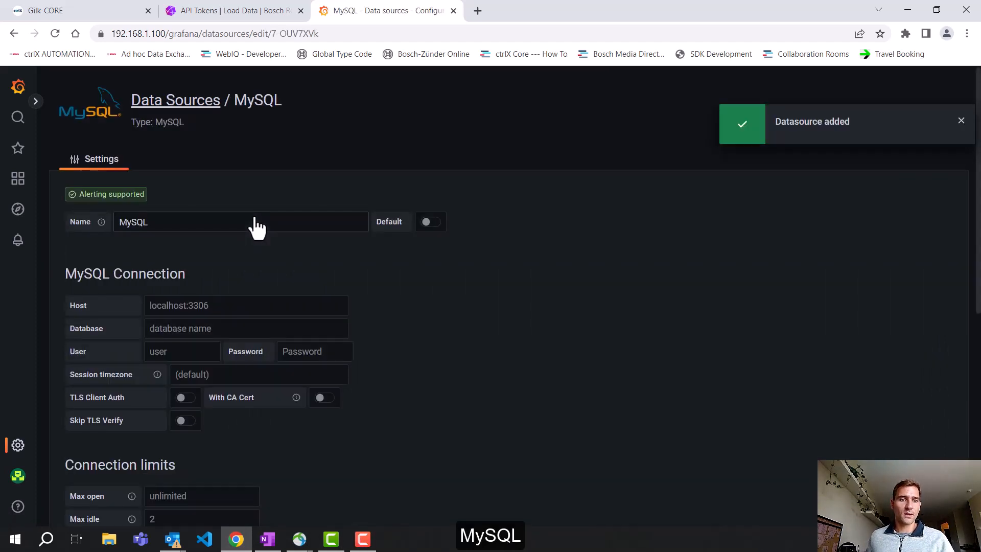
Step: Name the data source "PC MySQL" and set its host to 192.168.1.4:3306
click(121, 223)
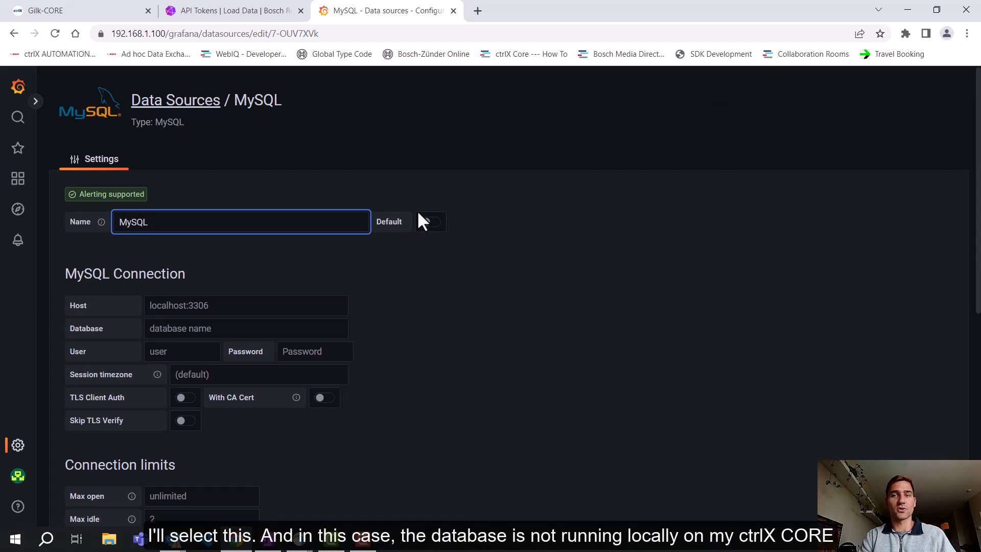
text(PC)
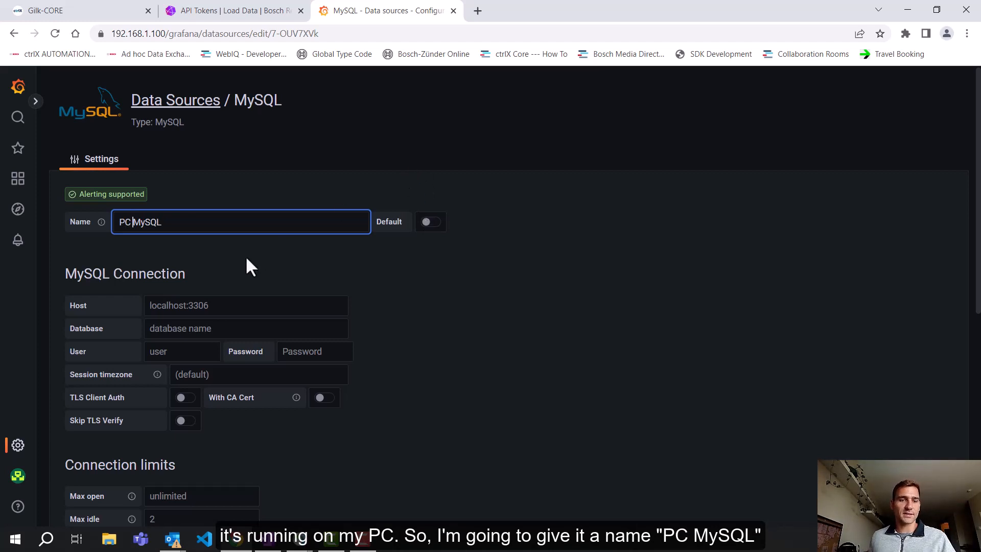
click(217, 305)
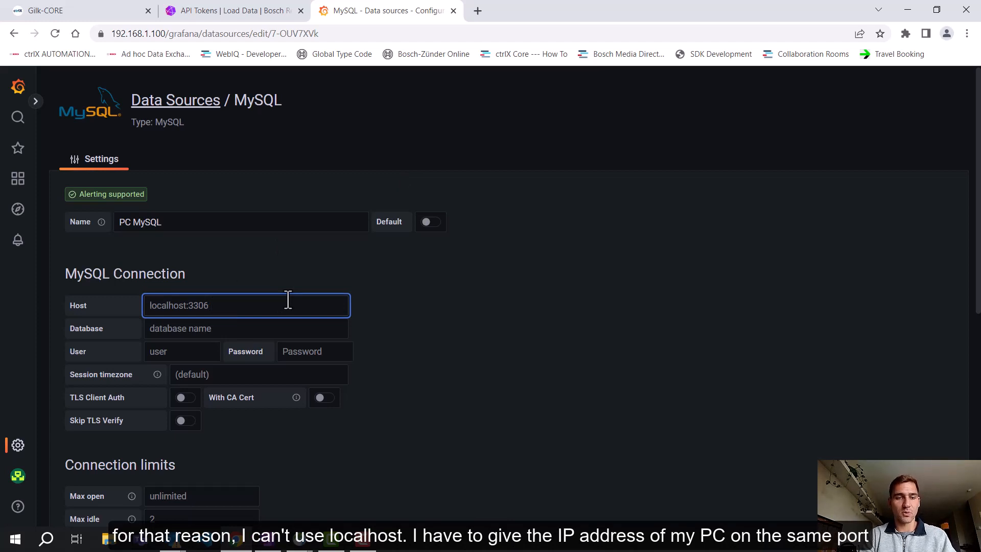
text(192.168.1.1)
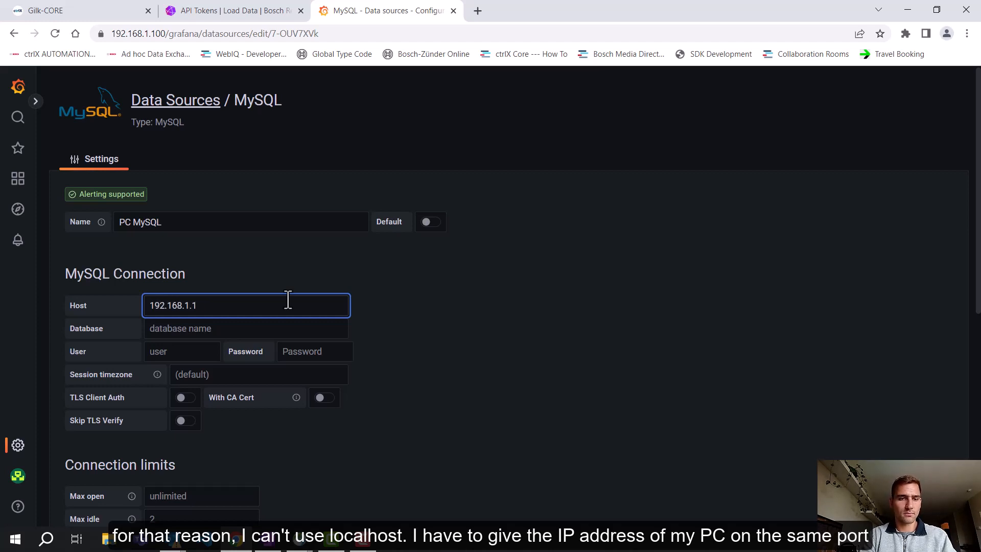
text(43306)
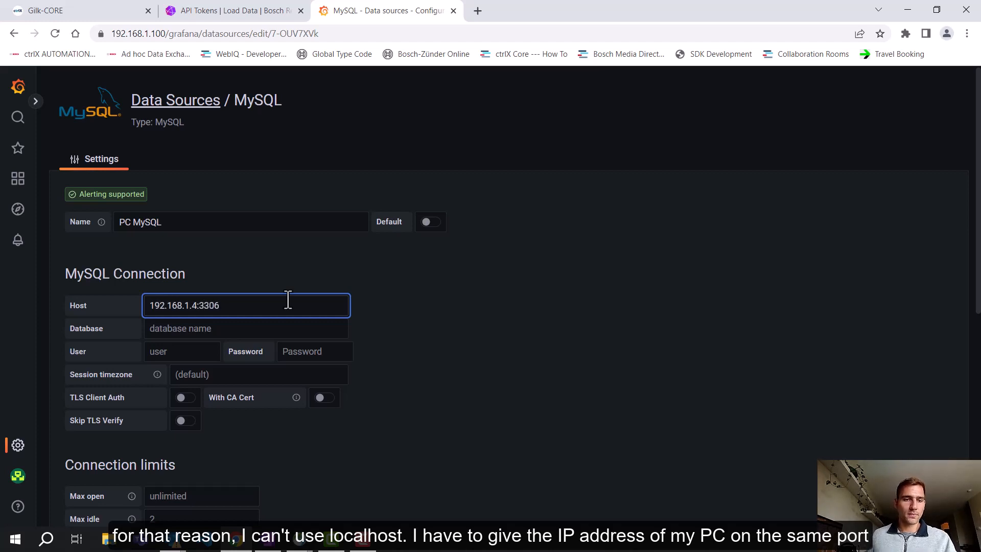
Step: Set the MySQL database to "test" and enter the user "boschrexroth" with the MySQL account password
click(261, 329)
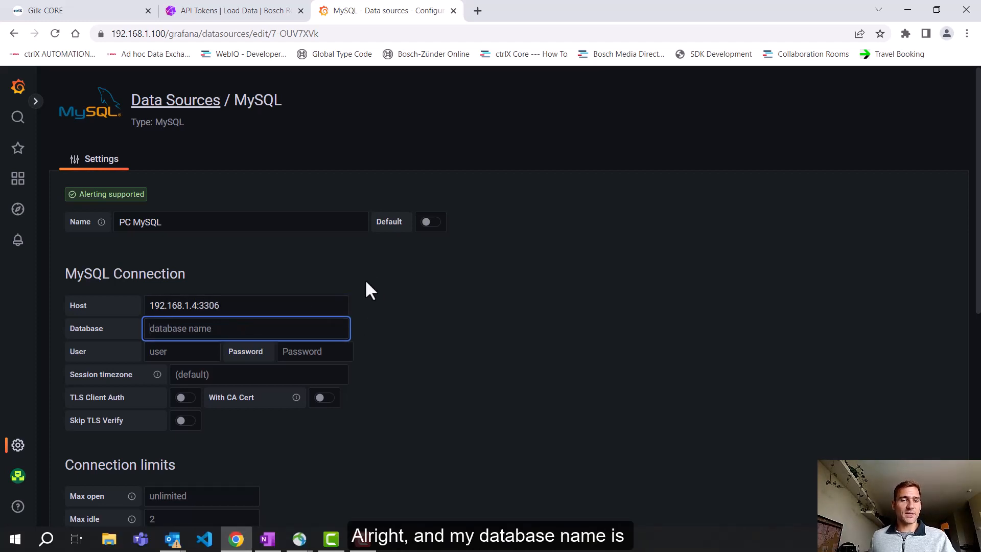
text(test)
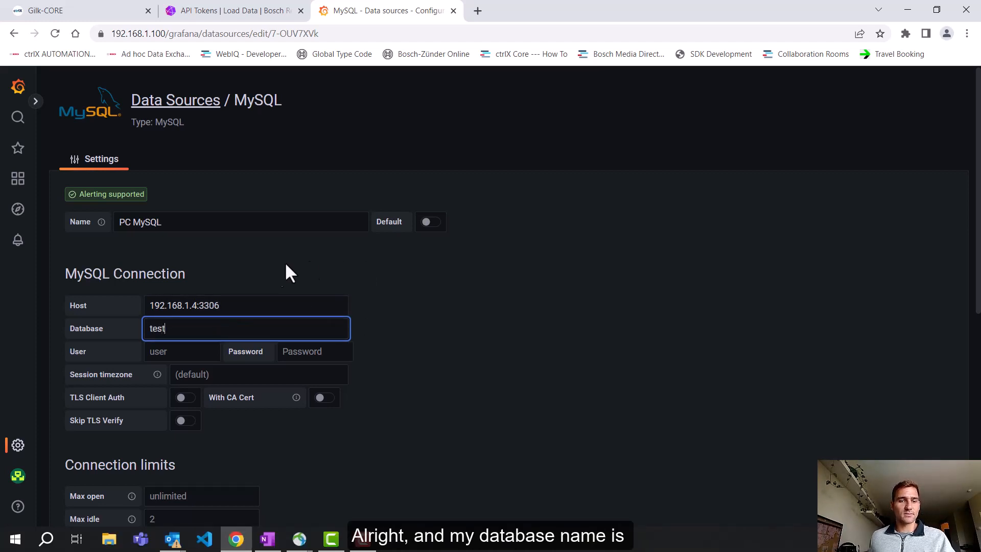
click(175, 350)
text(boschre)
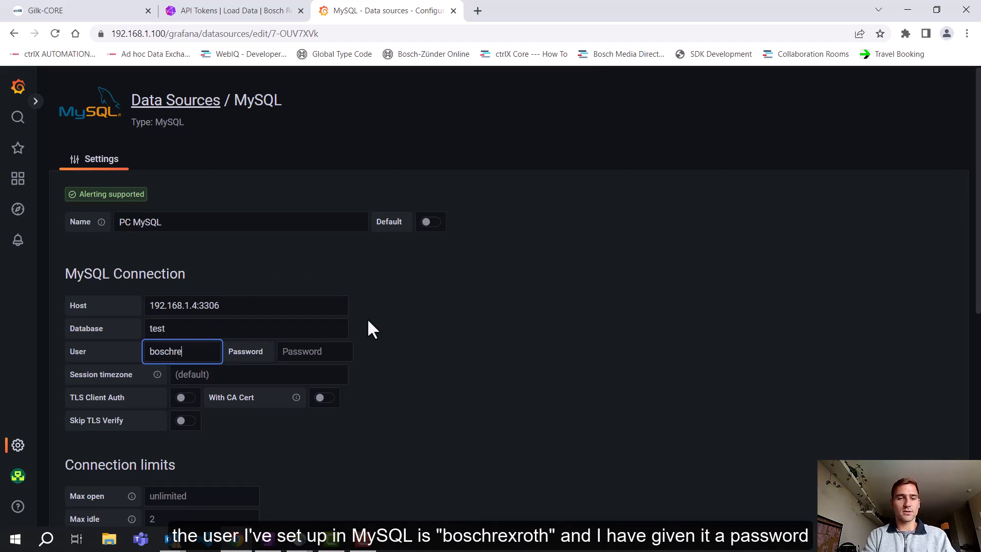
text(xroth)
key(Tab)
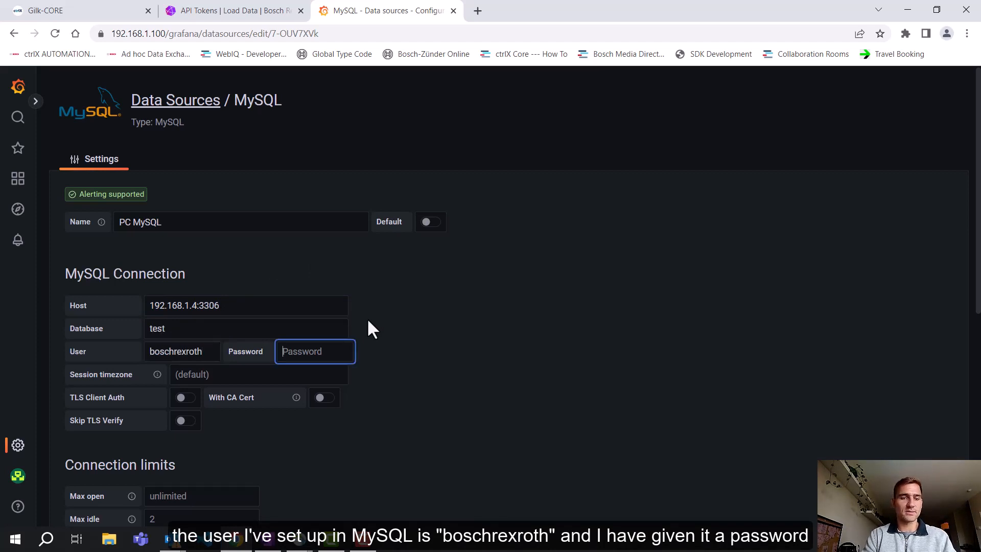
text(•••••••••••••)
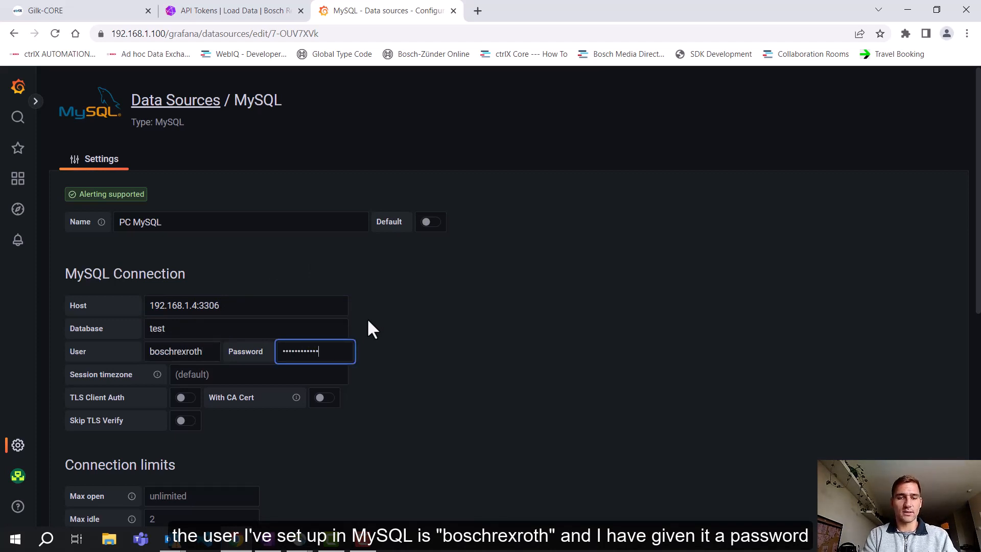
Step: Leave the remaining MySQL connection settings at their defaults, and save and test the data source
scroll(365, 313, down, 3)
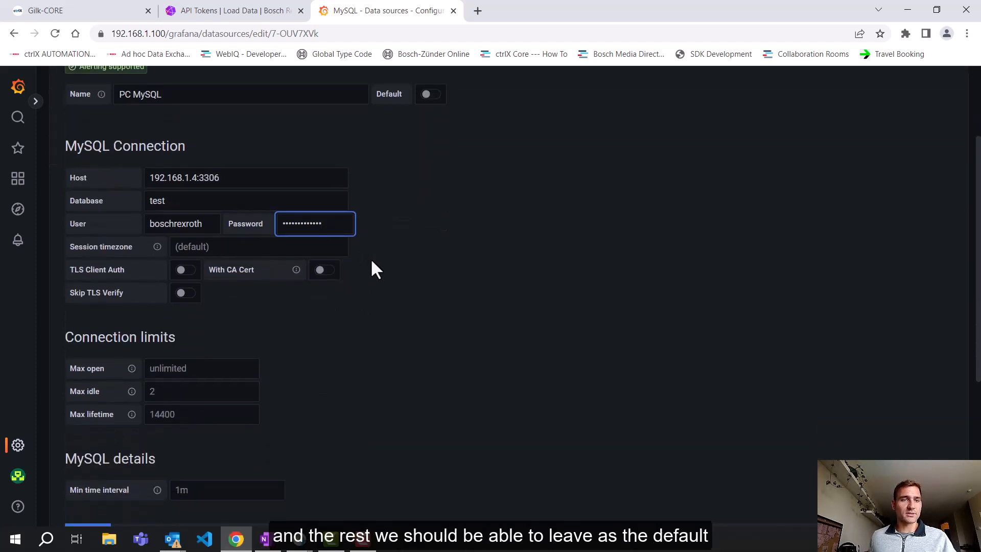
scroll(371, 258, down, 4)
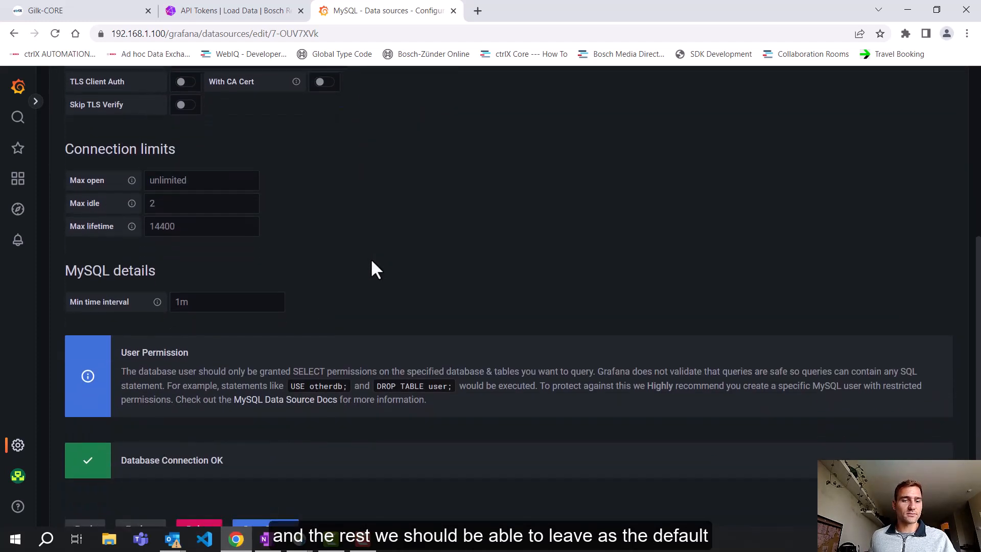
scroll(371, 261, down, 2)
click(279, 449)
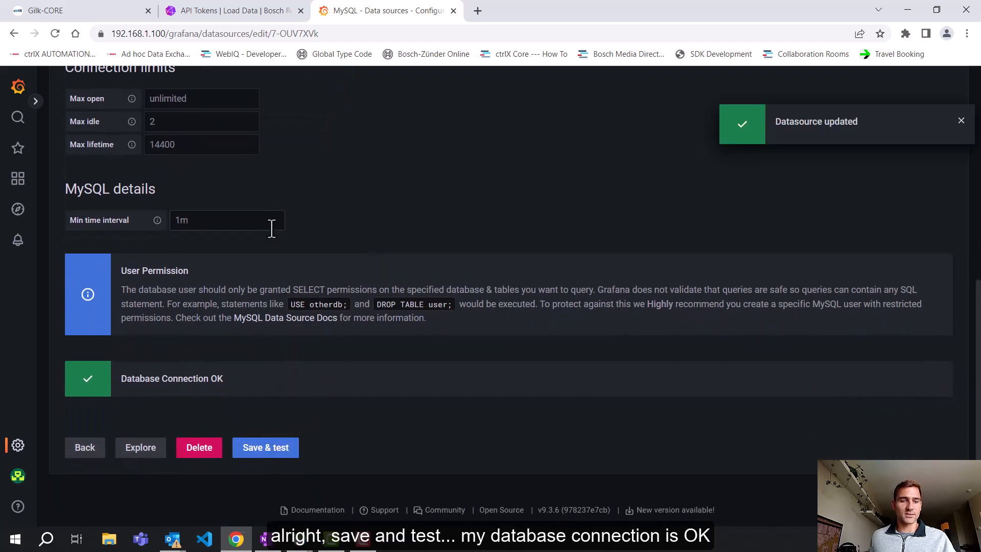
Step: Explore the PC MySQL data source and build a query selecting all columns (*) from test_table in the test dataset
click(144, 465)
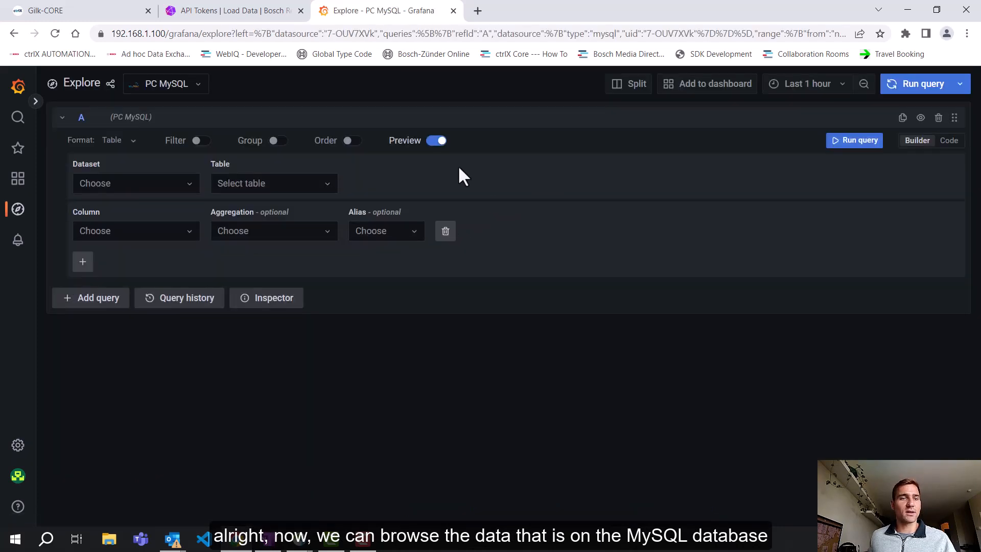
click(193, 185)
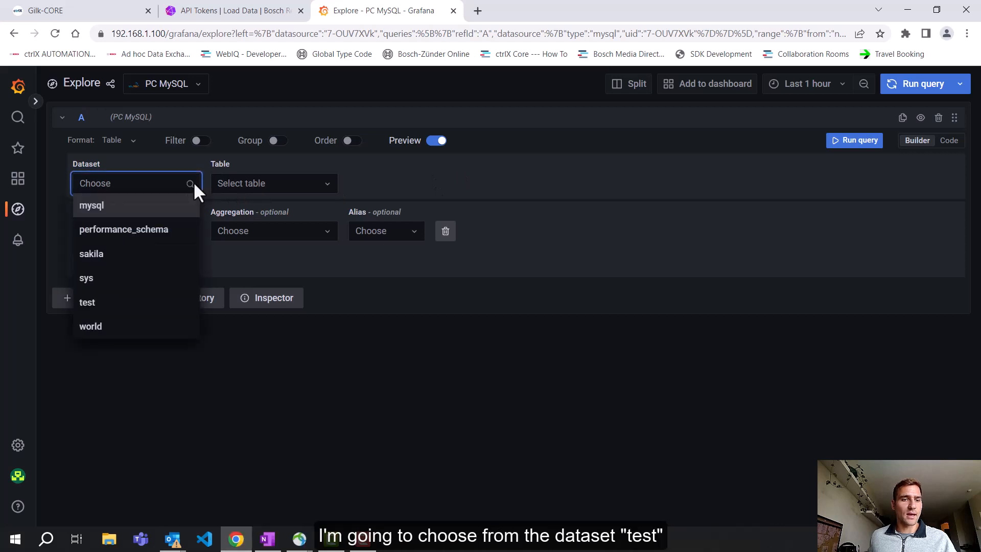
click(102, 302)
click(286, 182)
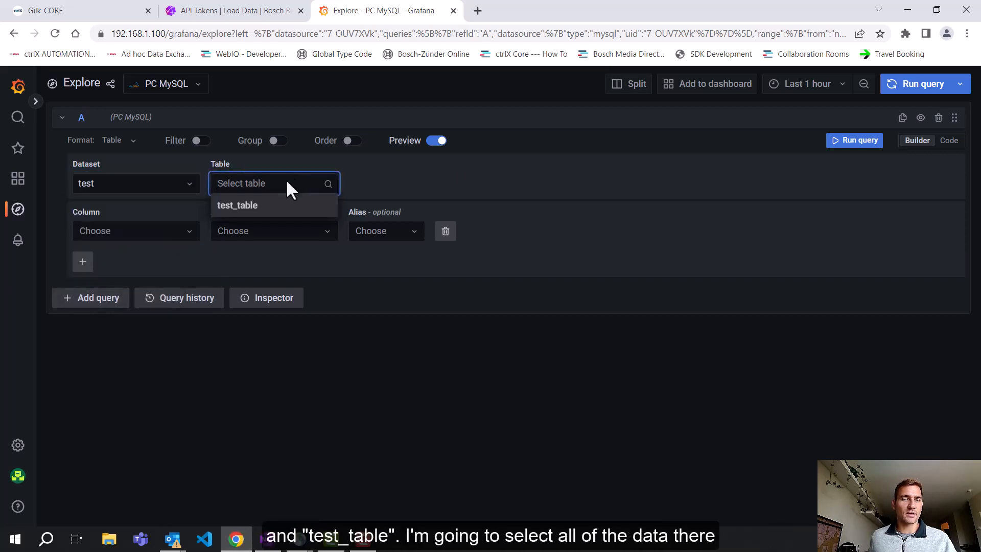
click(238, 205)
click(121, 231)
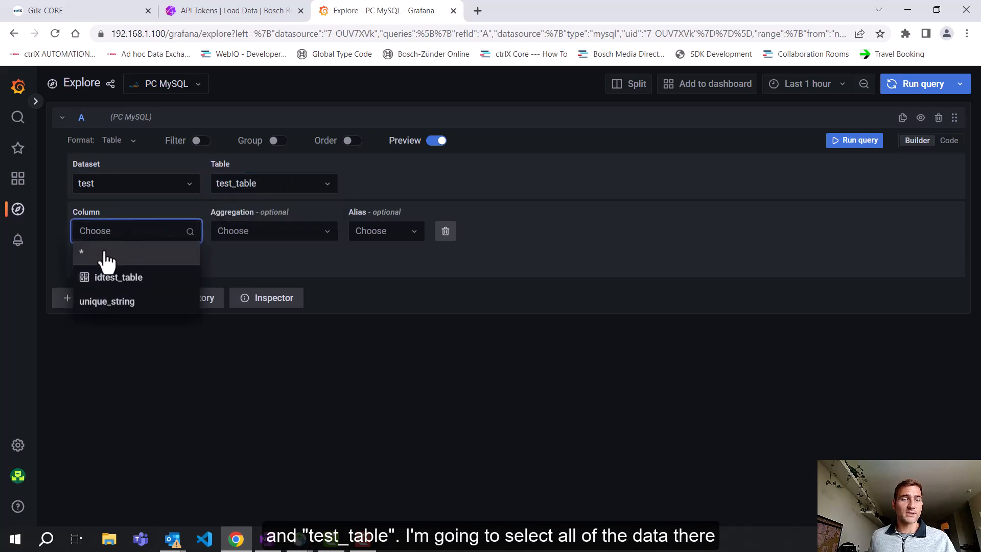
click(106, 252)
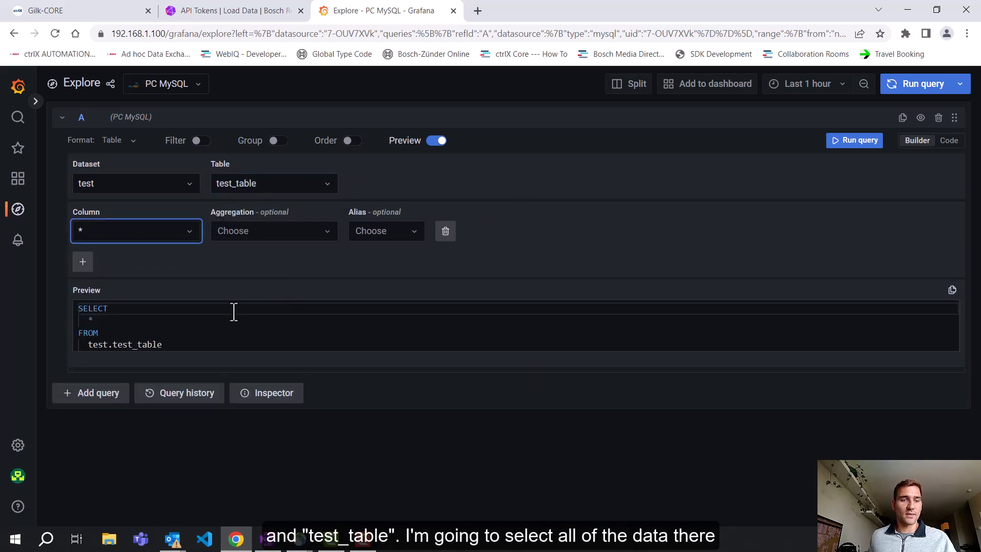
Step: Run the MySQL query on test_table and look through the returned rows
scroll(217, 316, down, 1)
scroll(205, 320, up, 1)
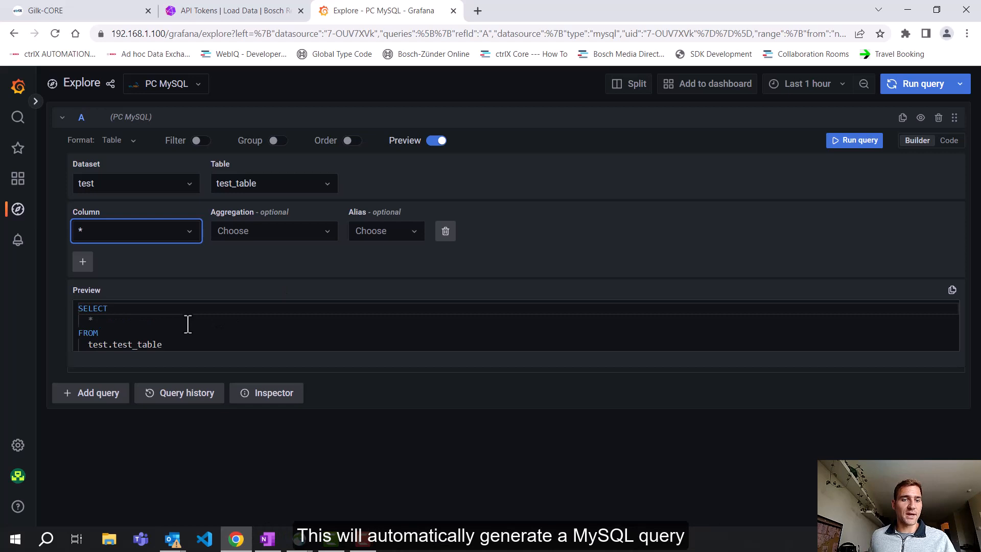
scroll(187, 324, down, 1)
scroll(187, 321, up, 1)
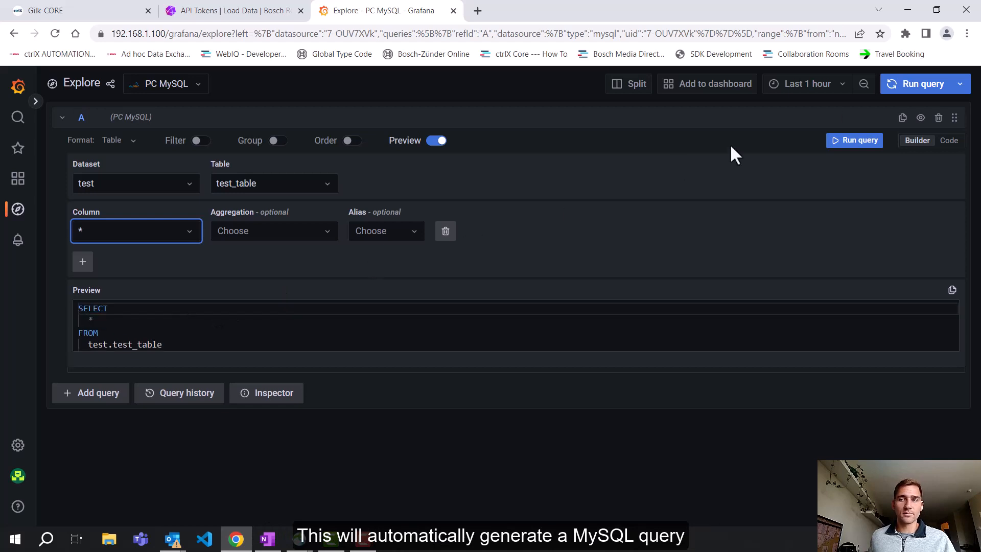
click(853, 143)
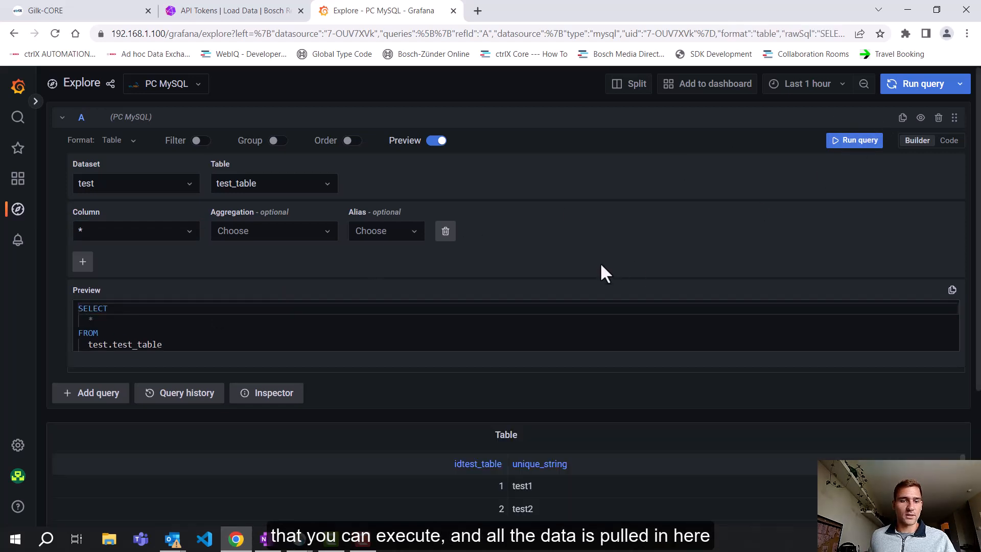
scroll(596, 256, down, 4)
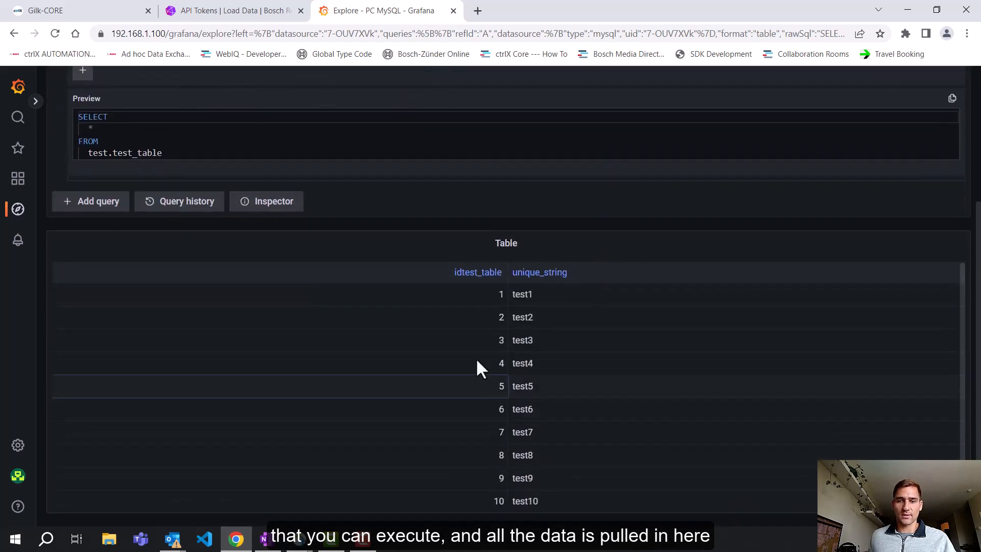
scroll(544, 435, down, 1)
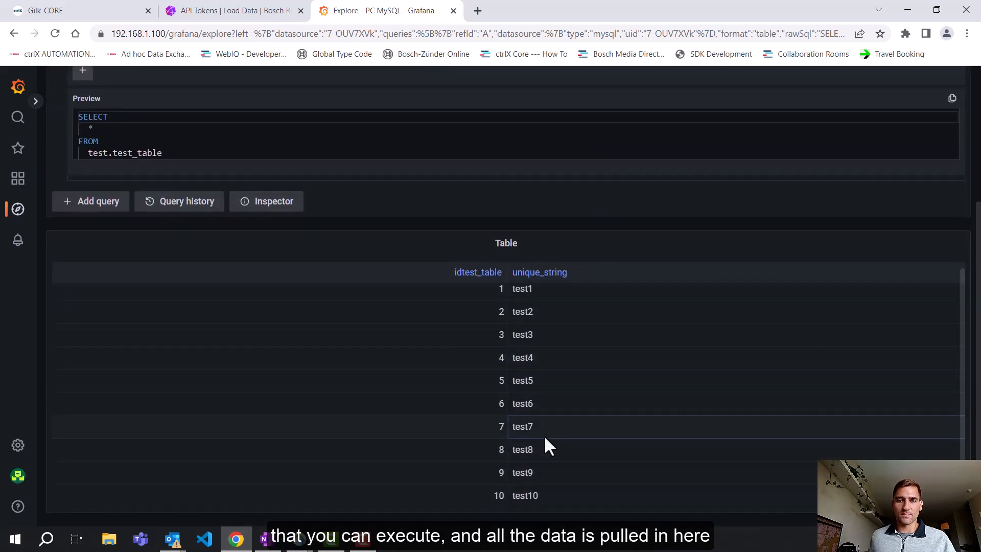
scroll(541, 427, up, 4)
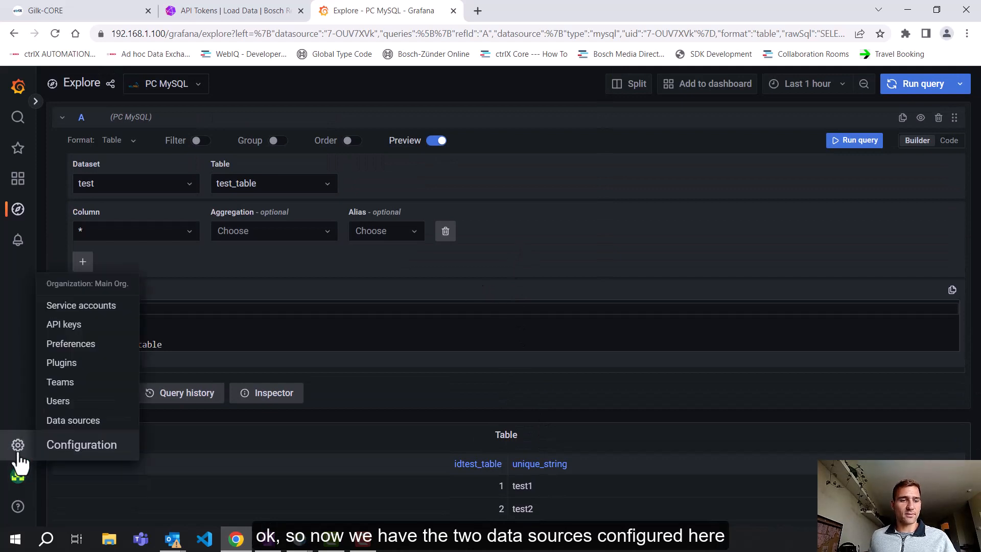
Step: Return to the configured data sources, and open Demo Dashboard 1 in the Demo Folder
click(77, 440)
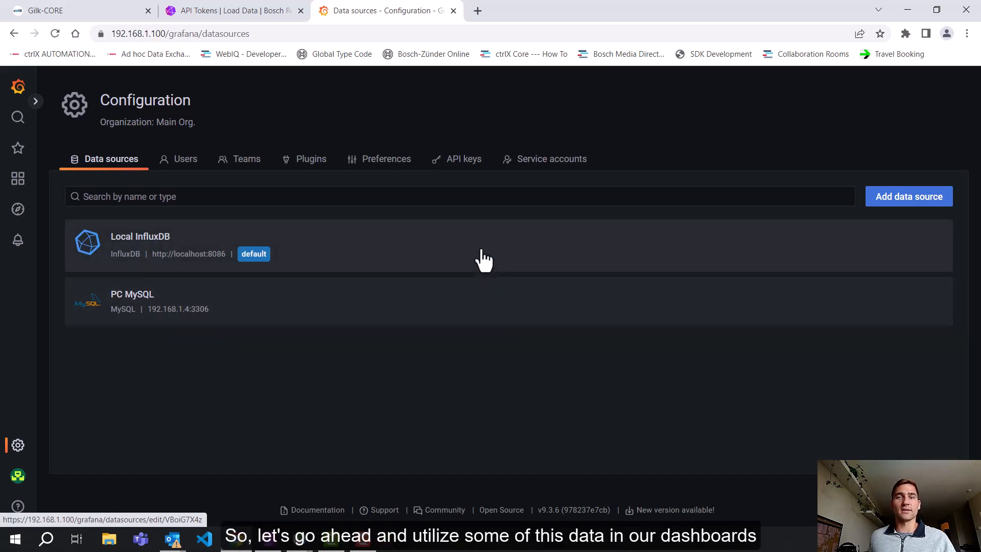
click(18, 179)
click(153, 368)
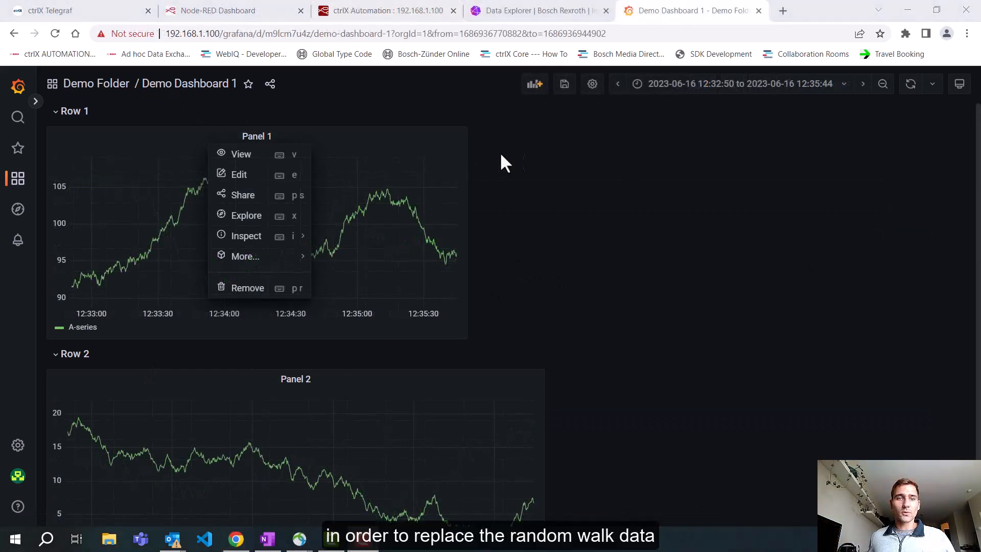
click(504, 161)
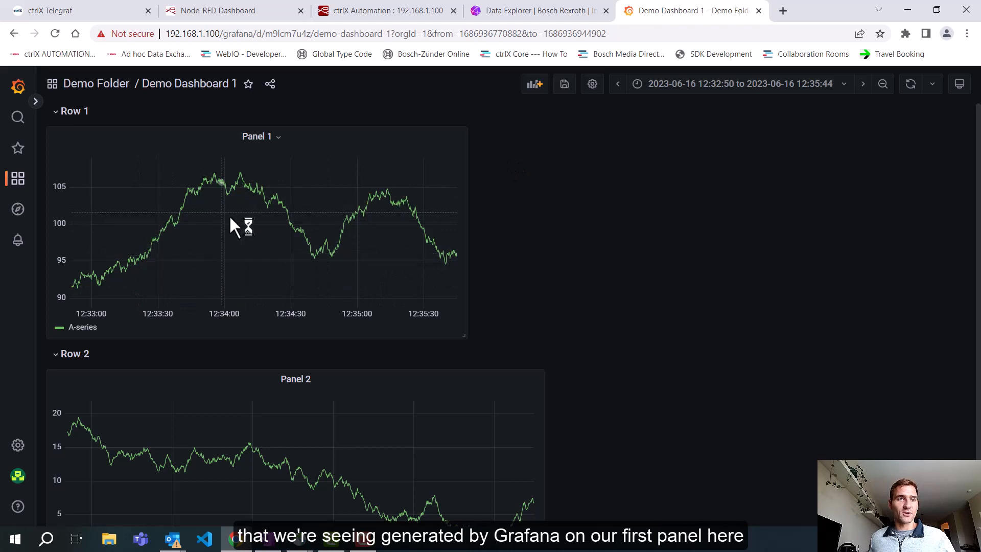
Step: Open Panel 1 for editing and set its data source to Local InfluxDB
click(305, 139)
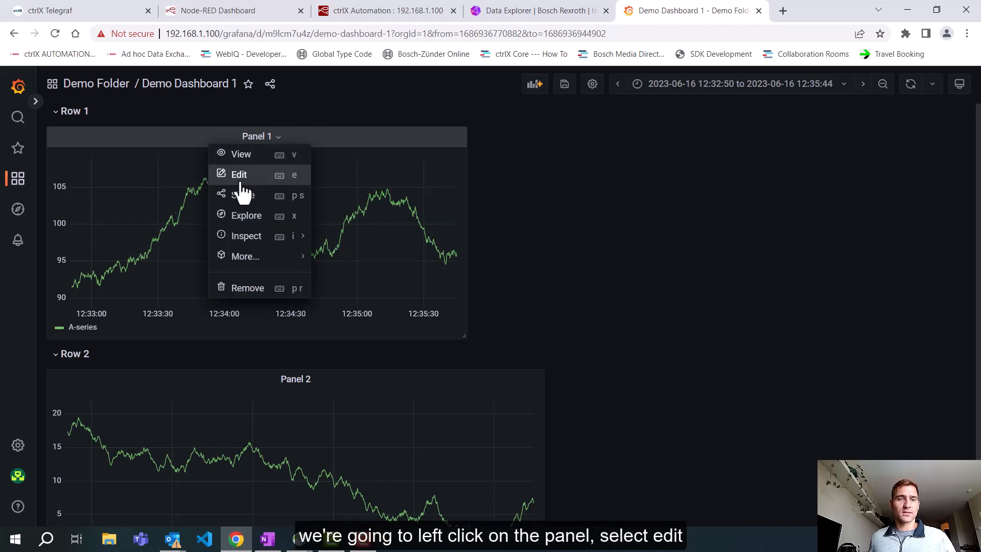
click(240, 176)
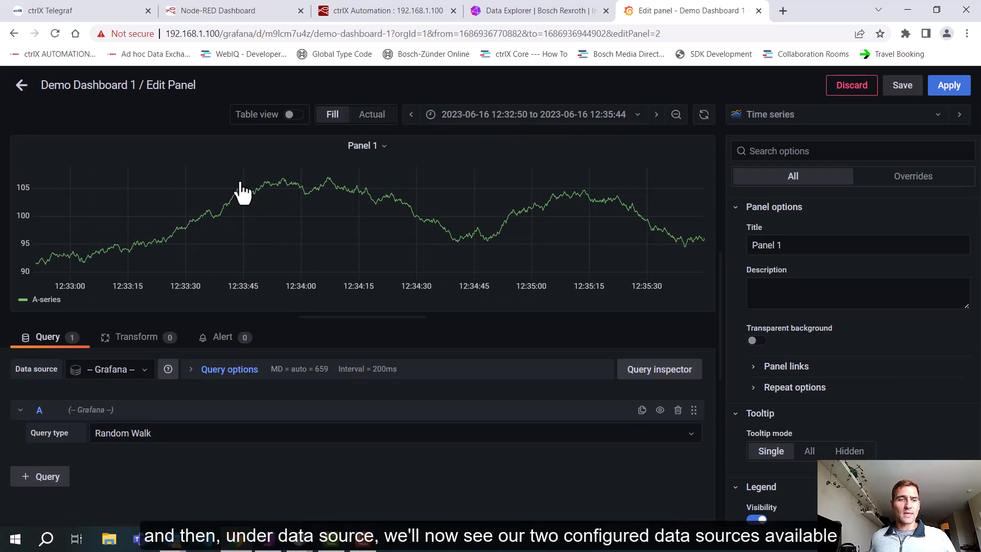
click(129, 372)
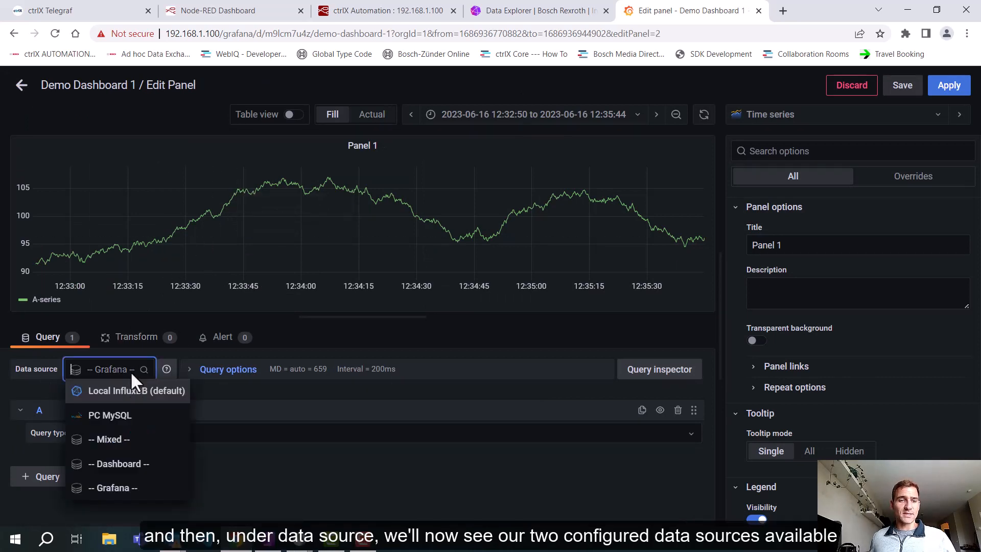
click(140, 403)
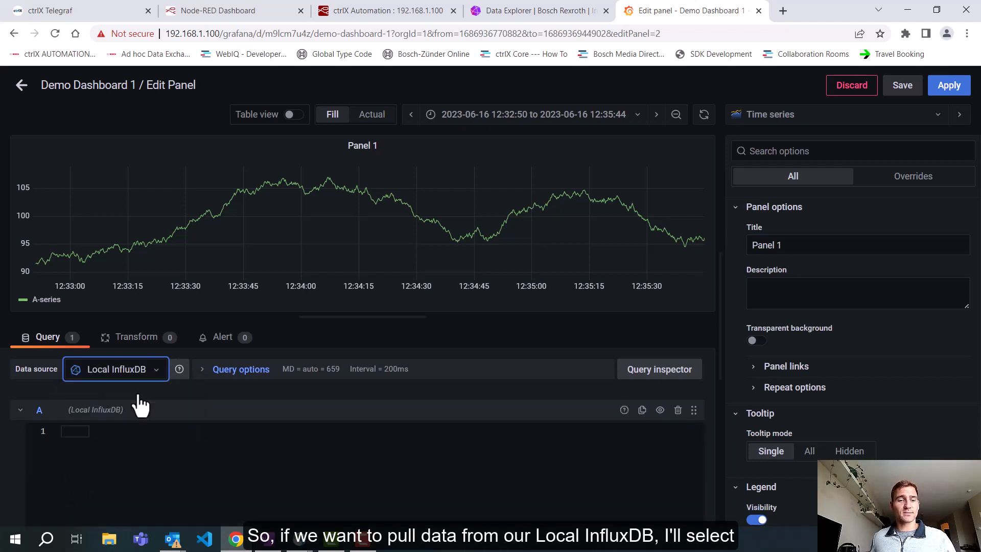
click(209, 433)
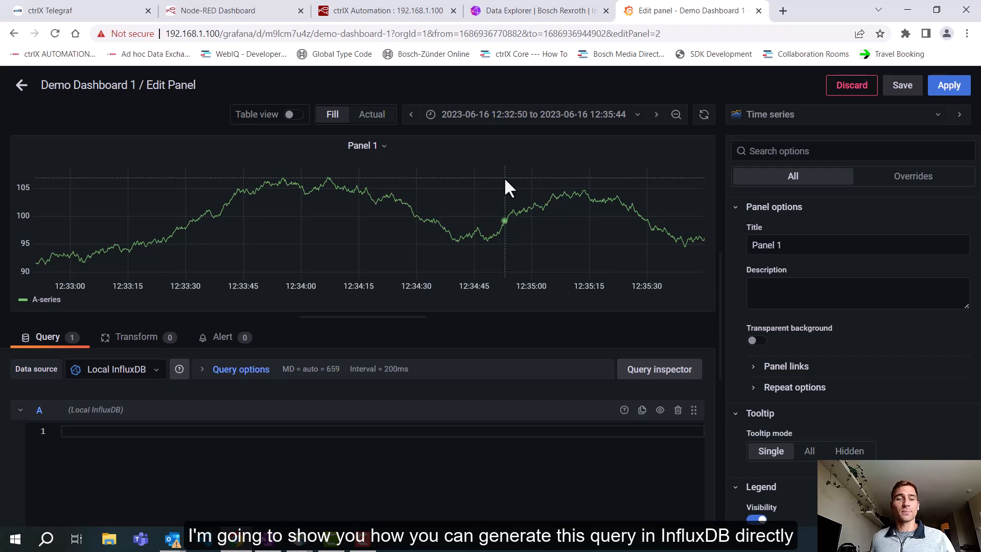
Step: Switch to the InfluxDB Data Explorer and query cpu_usage_percent from the metrics measurement in DemoBucket
click(508, 12)
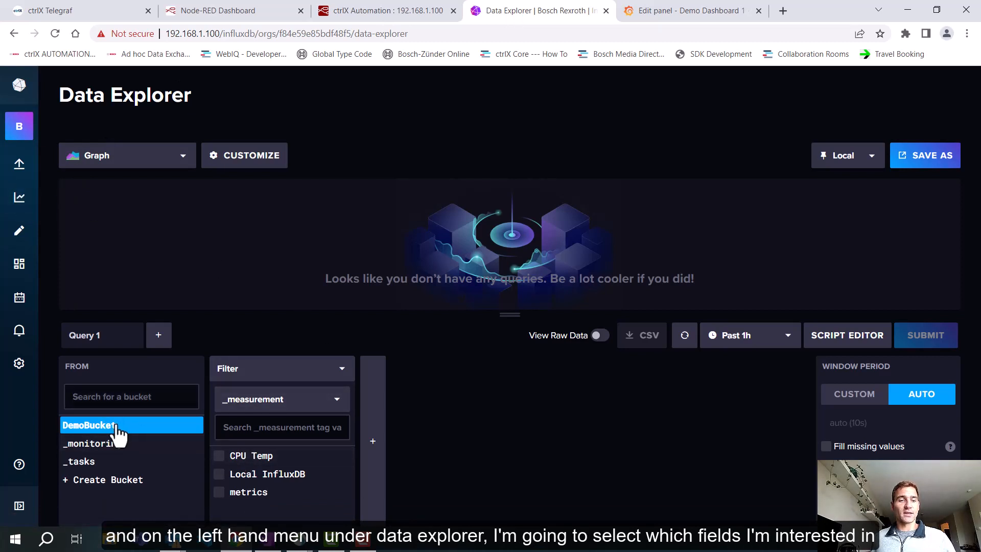
click(223, 492)
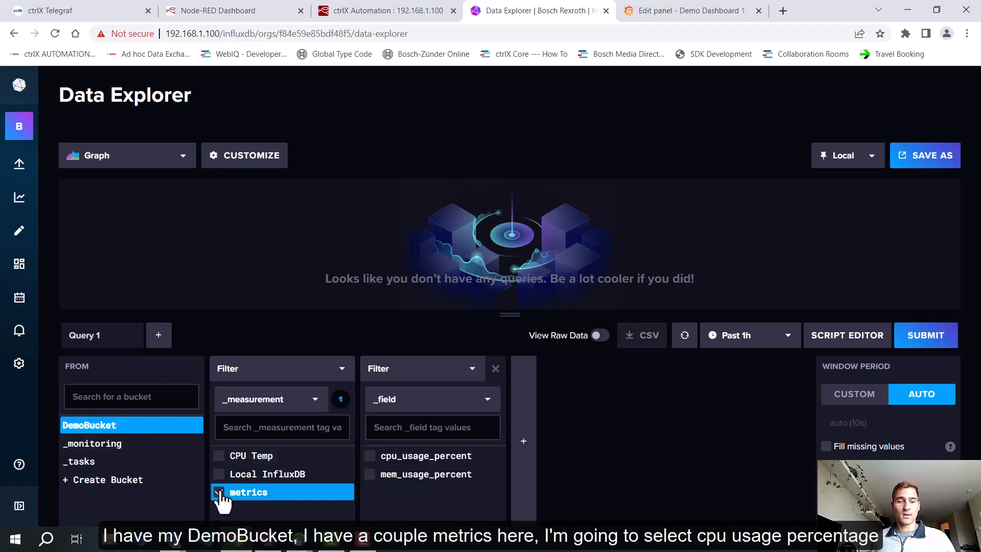
click(370, 459)
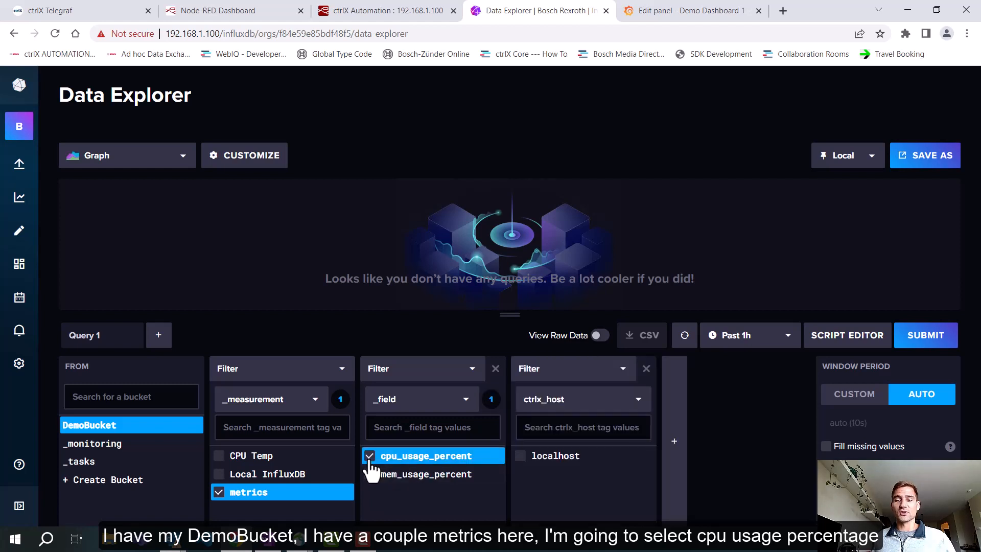
click(897, 343)
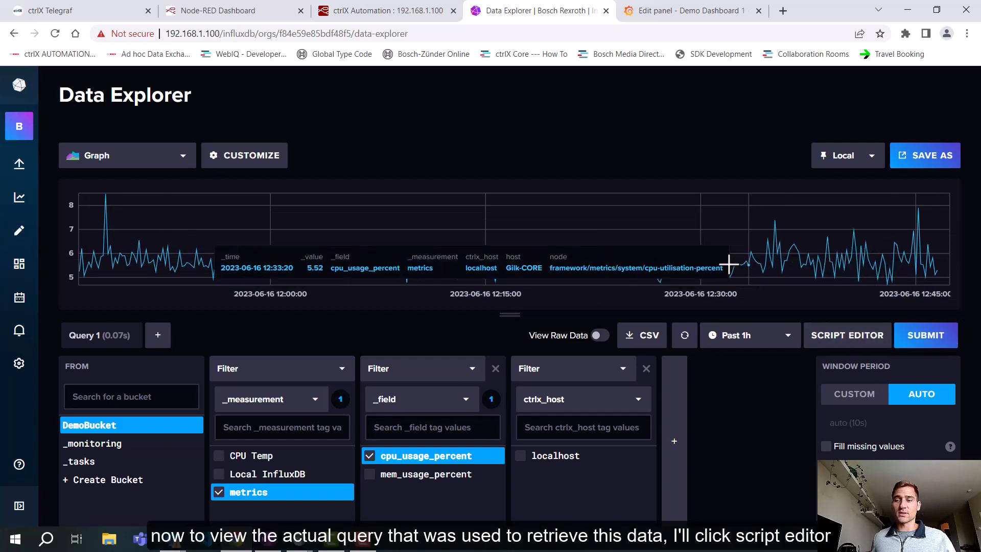
Step: Show the CPU usage query as a script and copy its full text
click(828, 340)
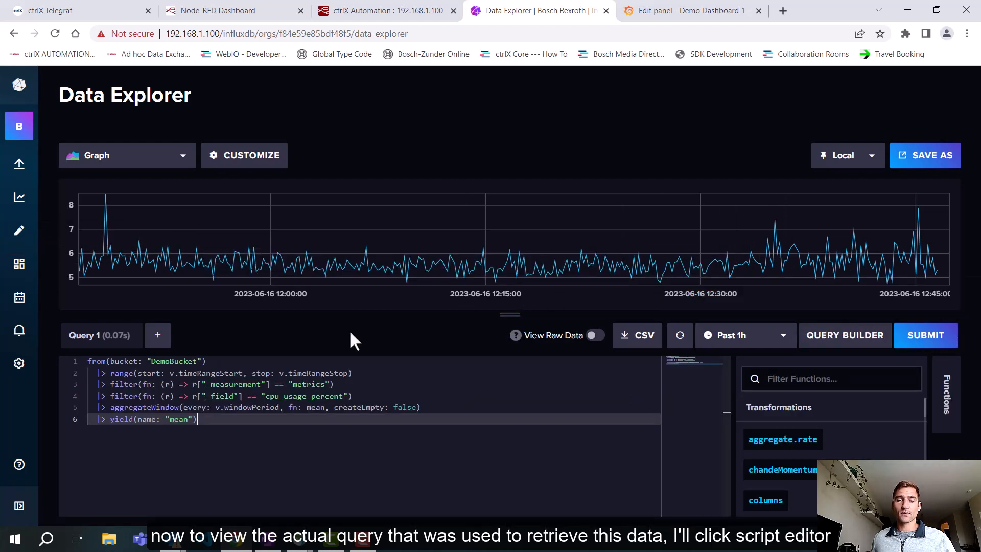
drag(219, 422, 62, 364)
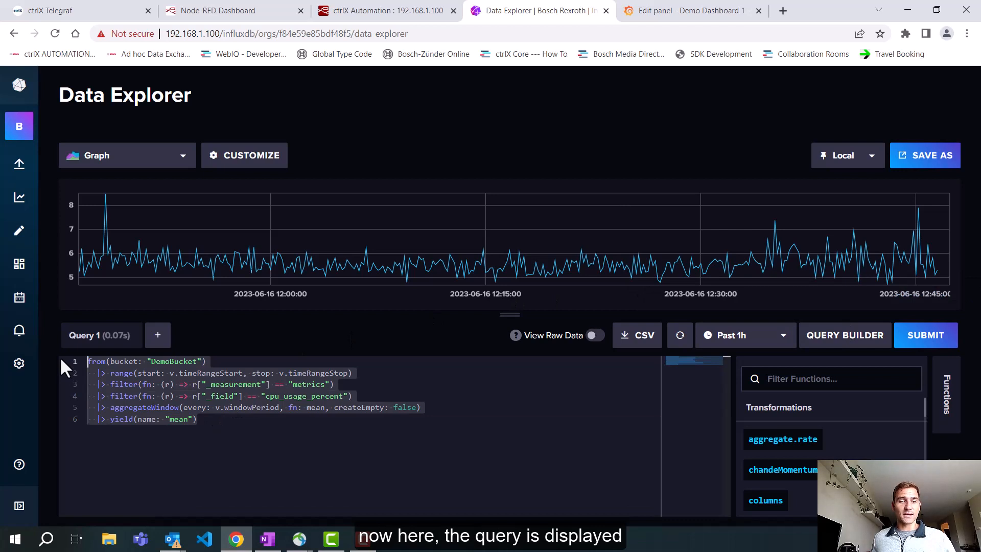
right_click(221, 378)
click(255, 341)
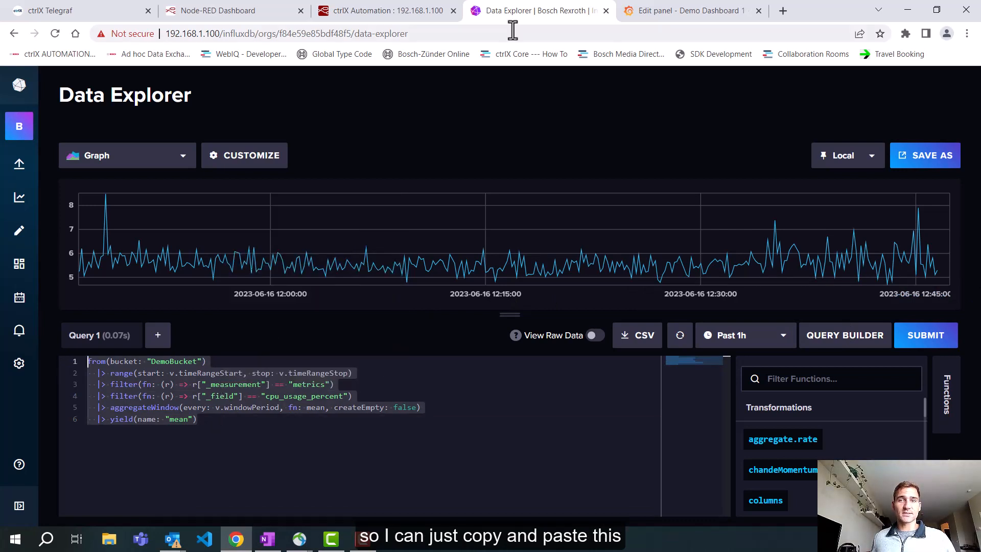
Step: Switch back to the Grafana panel editor, paste the copied Flux script into Panel 1's query A and refresh the graph
click(698, 17)
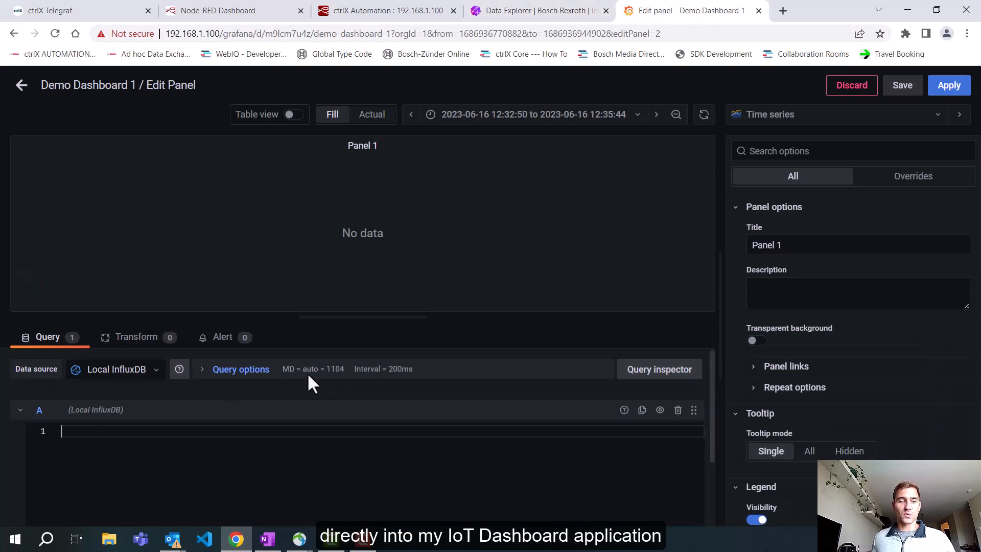
key(ctrl+v)
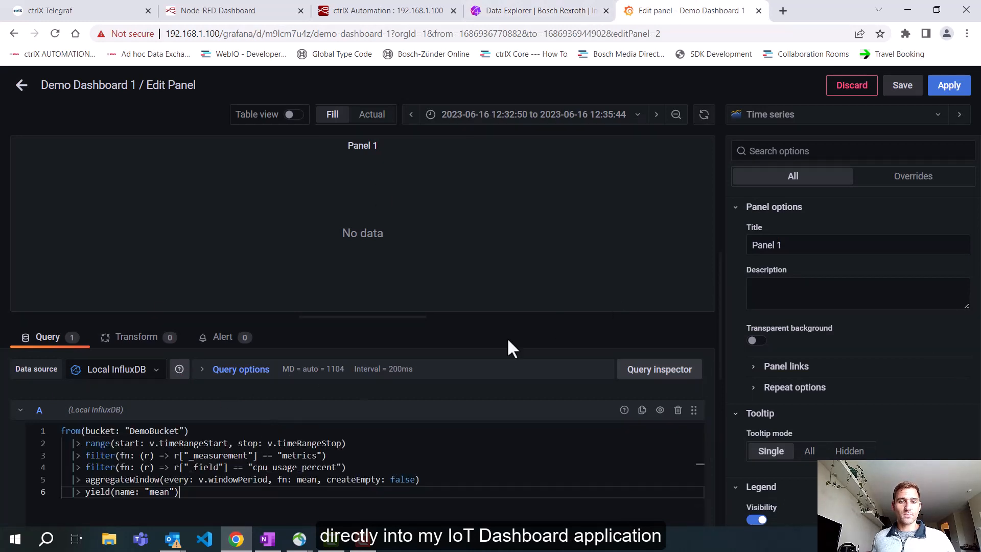
click(663, 415)
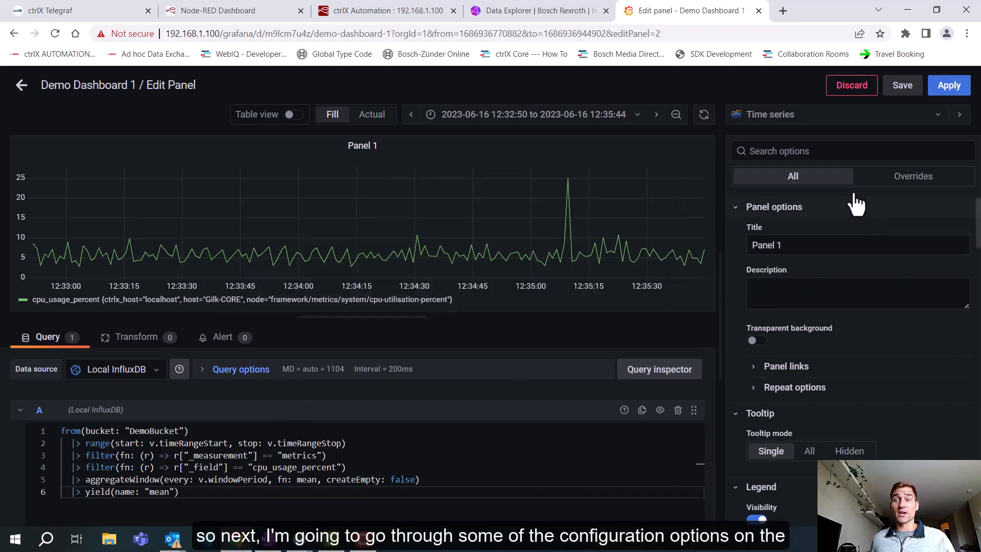
Step: Keep the Time series visualization for Panel 1 and show the Mean value in its legend
click(795, 124)
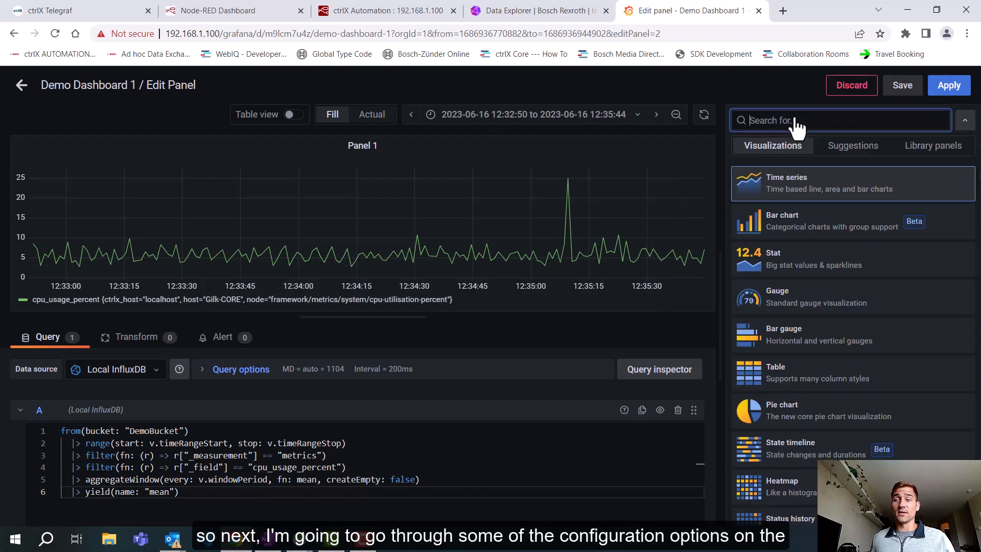
click(795, 188)
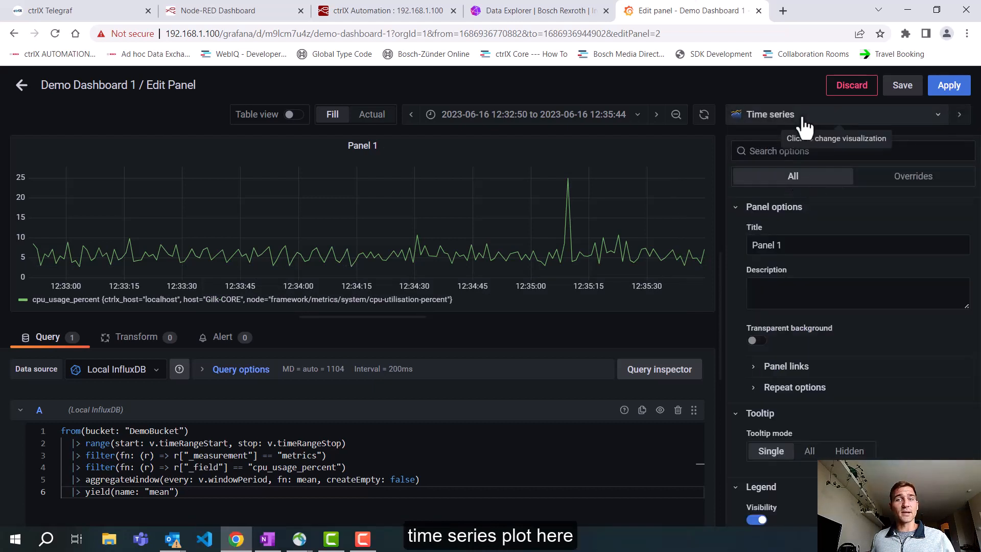
scroll(840, 250, down, 2)
scroll(848, 250, down, 1)
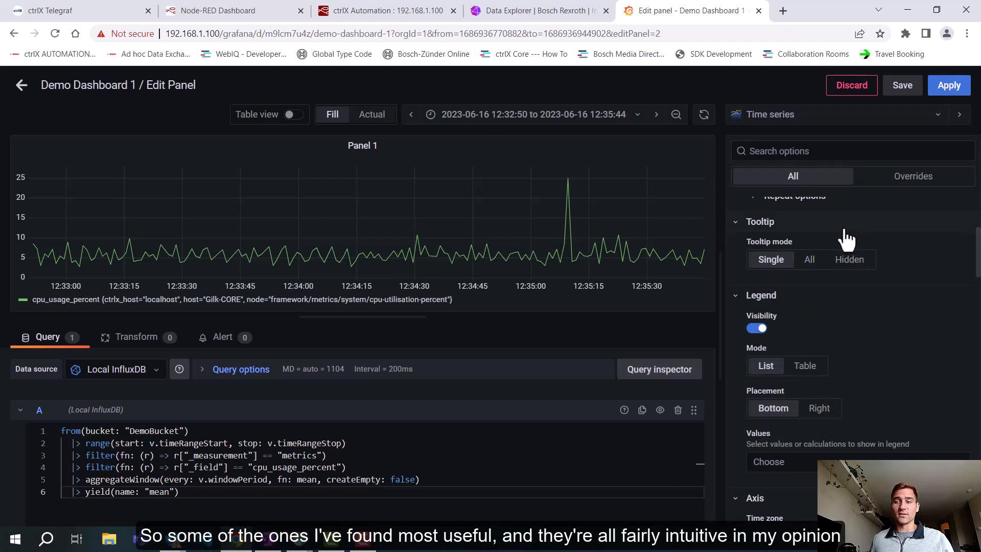
scroll(876, 271, down, 1)
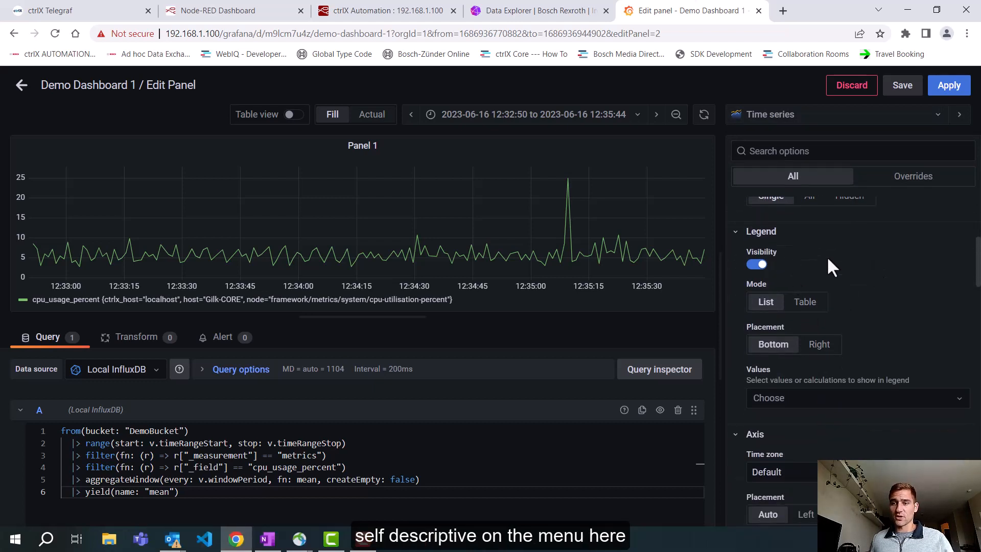
scroll(826, 259, down, 1)
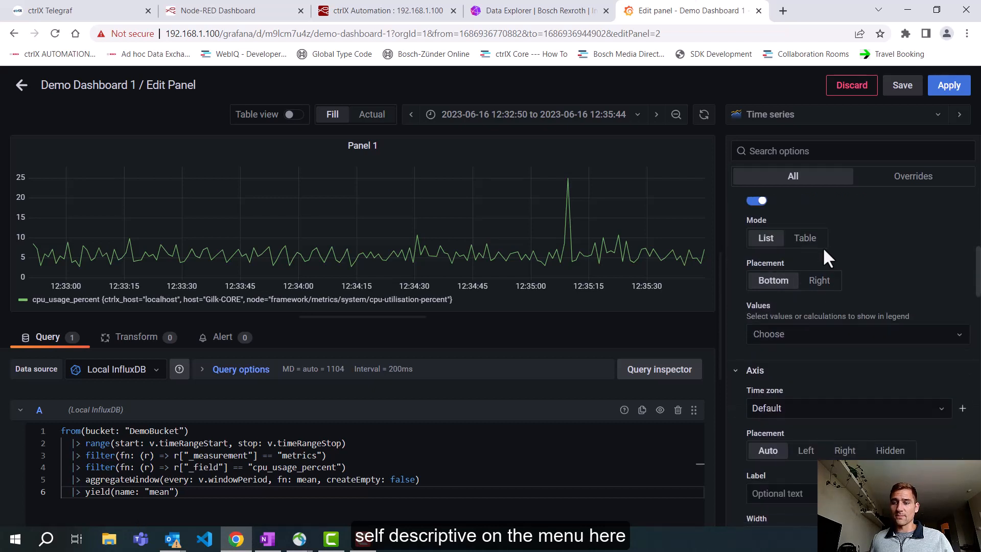
scroll(830, 243, down, 1)
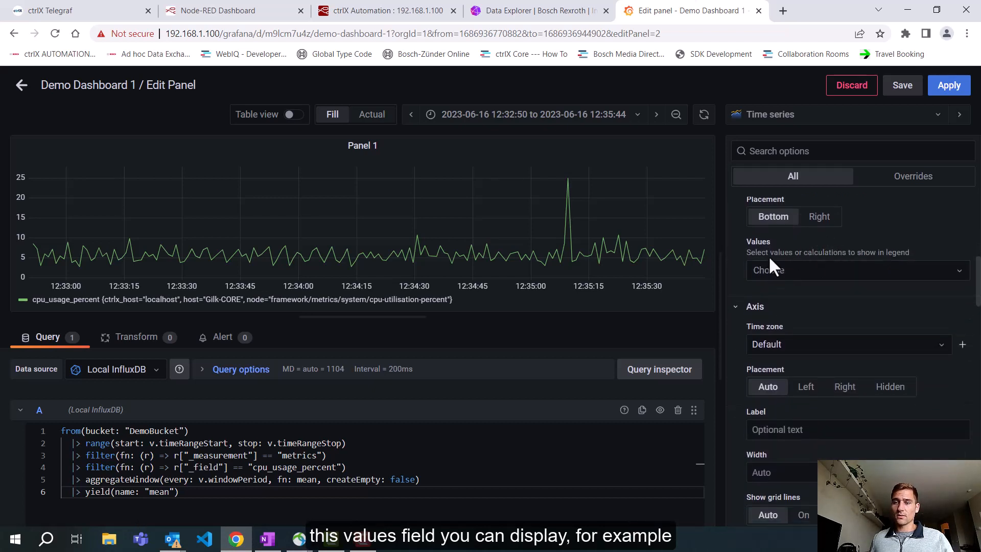
click(774, 271)
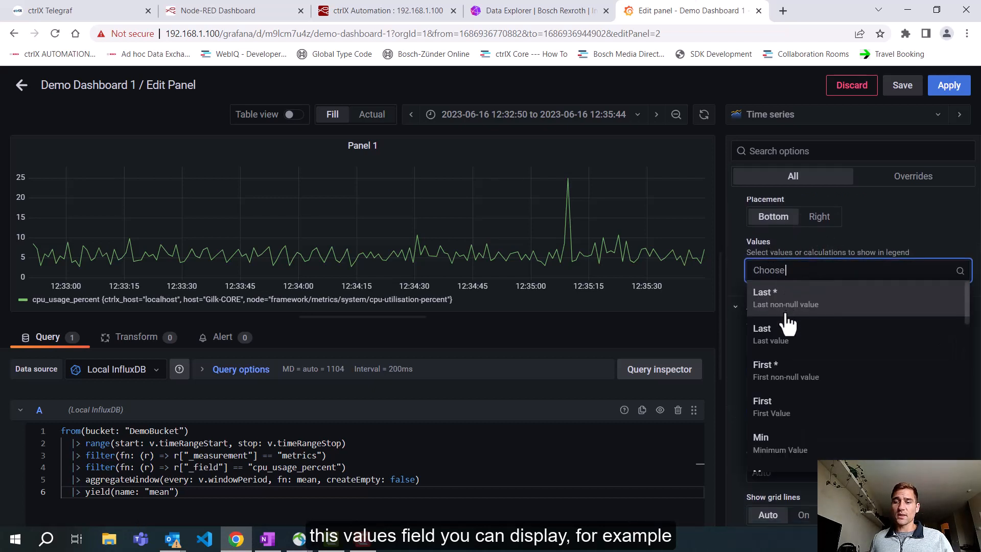
scroll(789, 327, down, 1)
scroll(791, 331, down, 2)
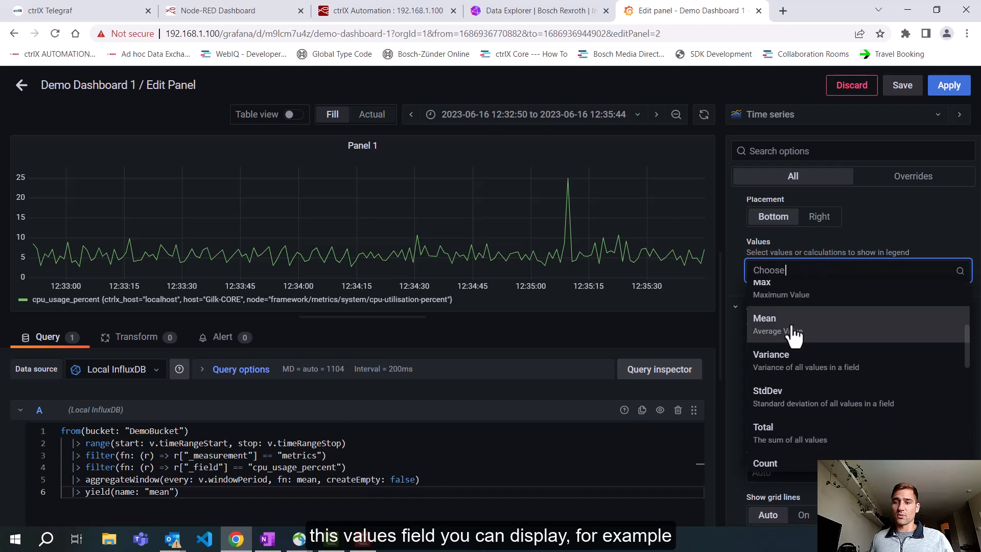
click(827, 341)
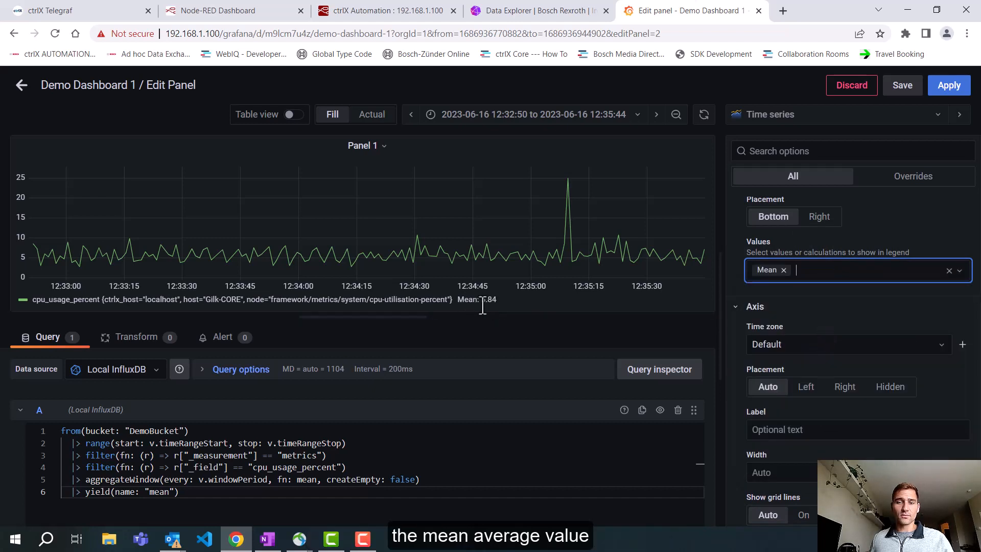
Step: Set Panel 1's axis label to Usage
scroll(861, 300, down, 4)
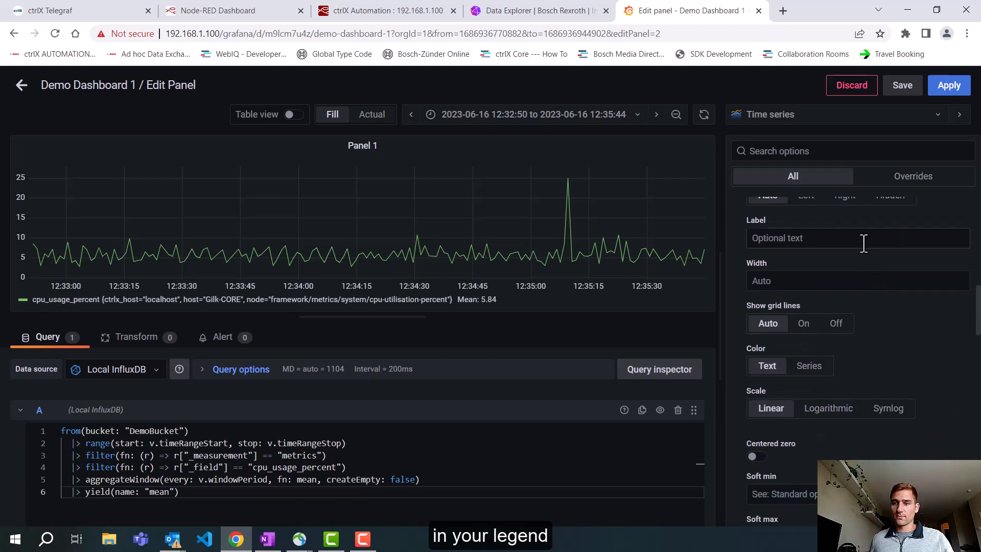
click(863, 243)
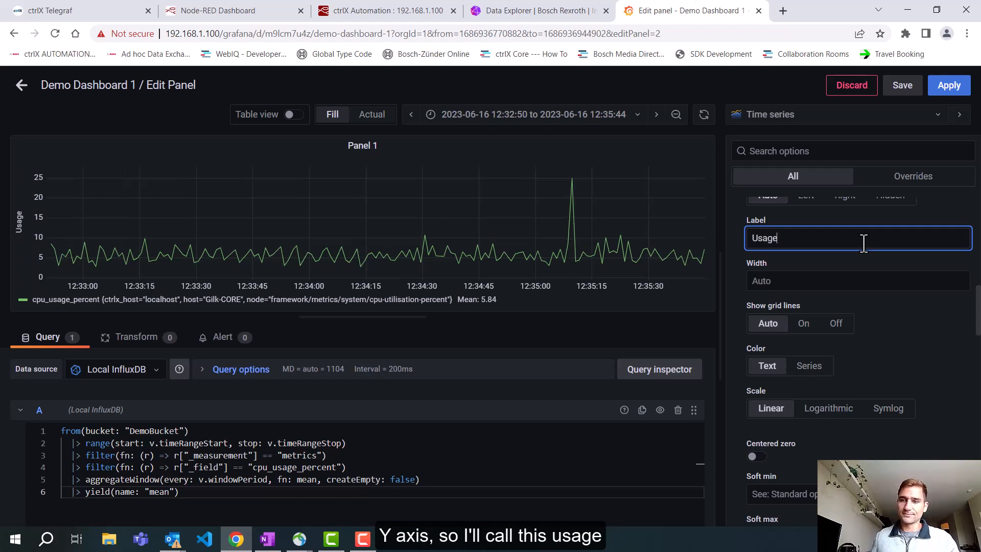
Step: Try the Bars and Points graph styles on Panel 1 and return the style to Lines
scroll(839, 222, down, 1)
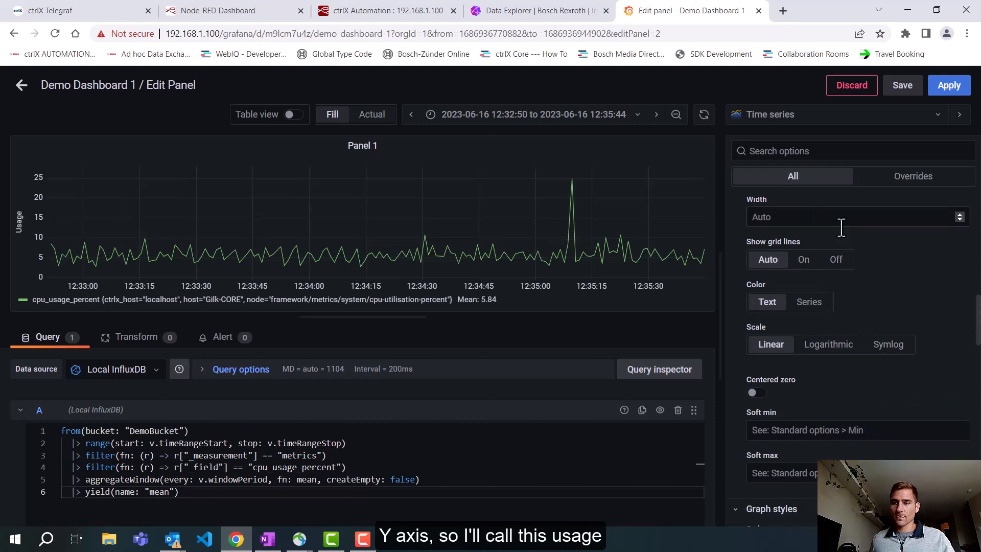
scroll(840, 224, down, 1)
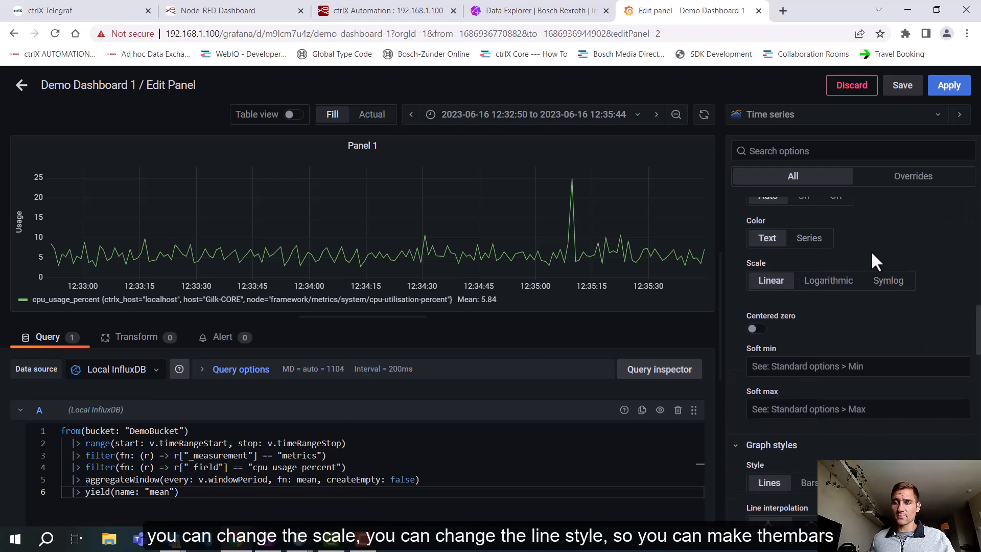
scroll(874, 256, down, 3)
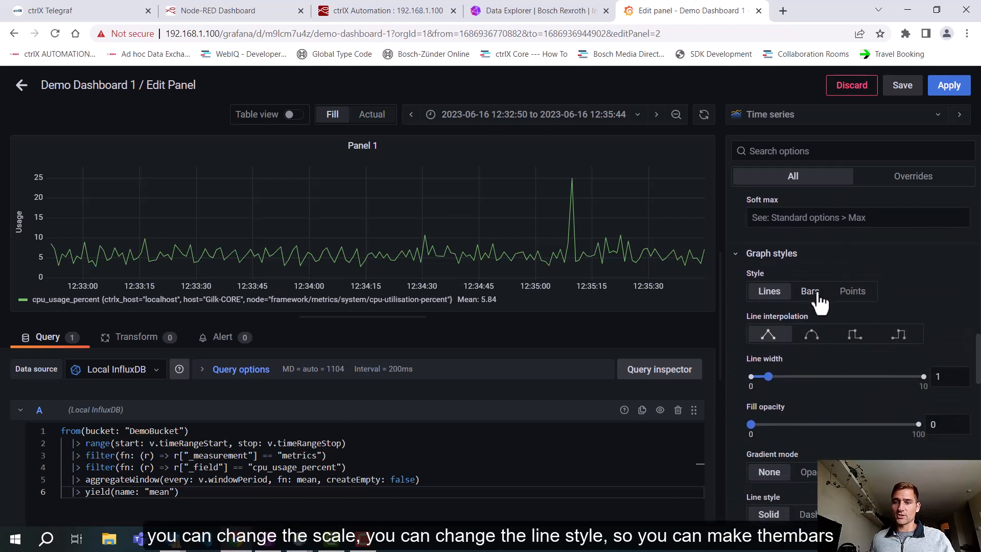
click(811, 292)
click(845, 299)
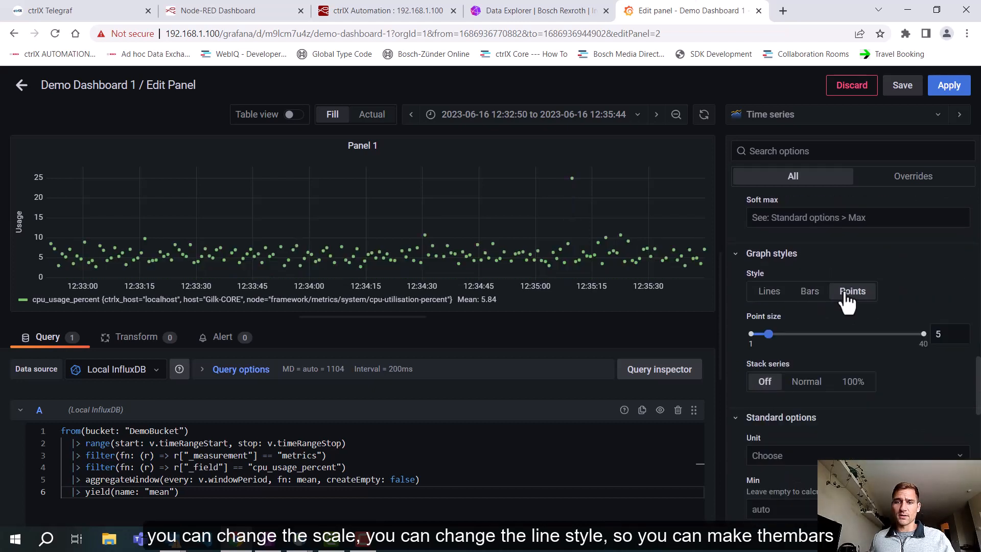
click(782, 293)
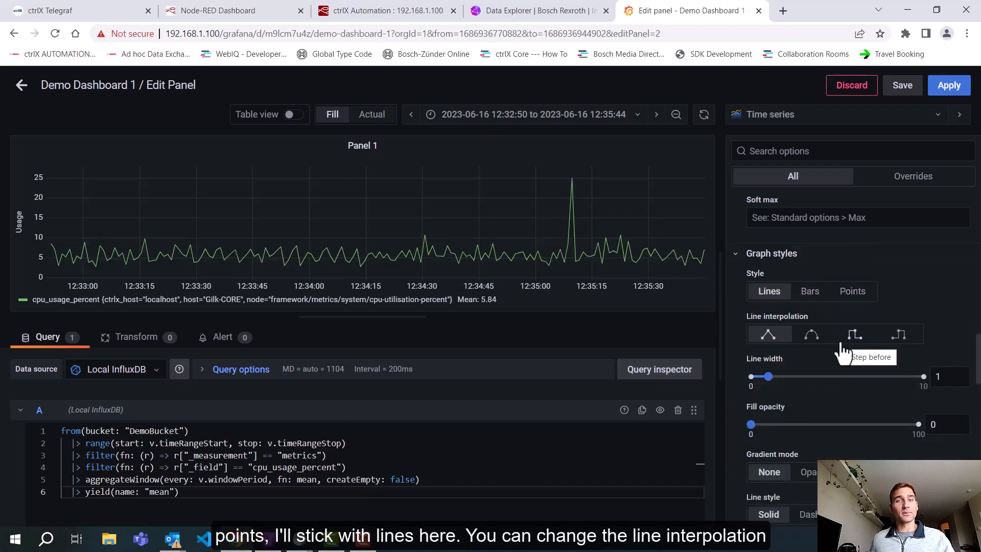
Step: Try the smooth, step before and step after line interpolations and return to linear
click(813, 338)
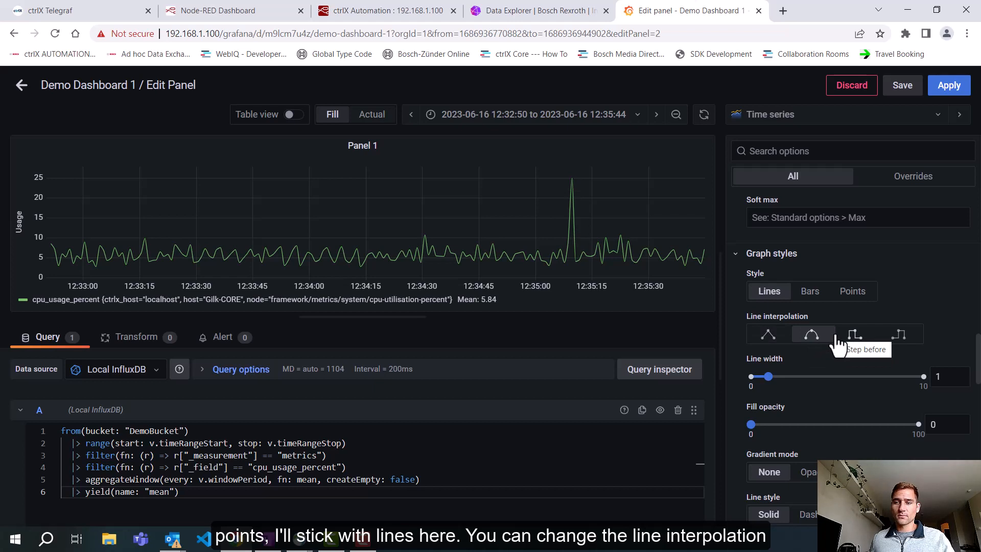
click(771, 337)
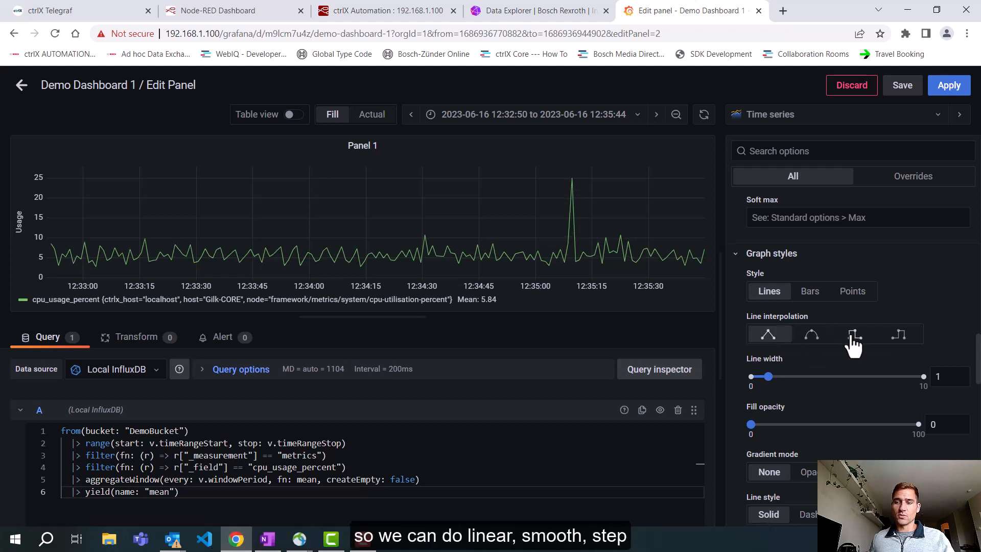
click(853, 337)
click(897, 337)
click(769, 337)
Step: Set the graph's fill opacity to 7 and its gradient mode to Scheme, keeping the line width at 1
scroll(785, 322, down, 1)
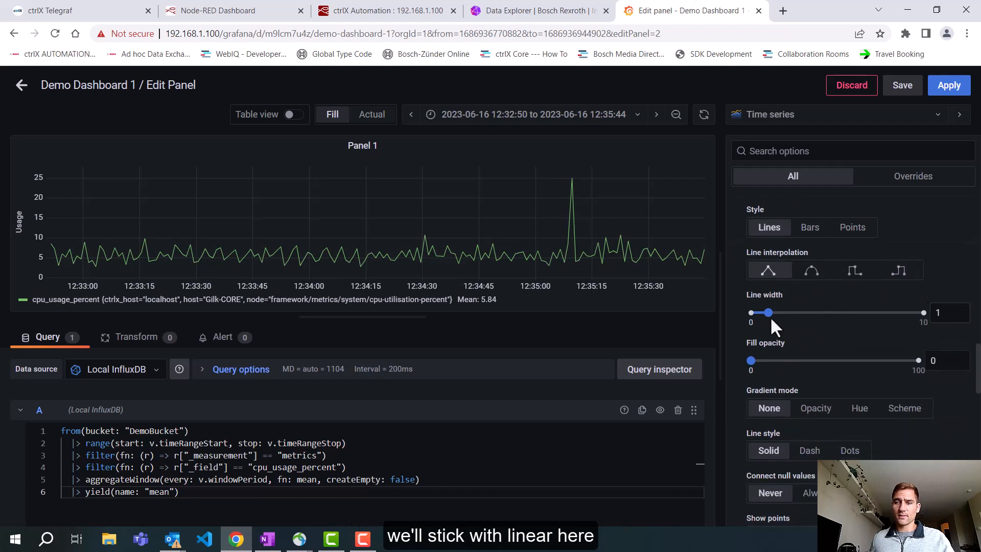
mouse_move(770, 317)
mouse_down()
mouse_move(801, 313)
mouse_move(772, 313)
mouse_up()
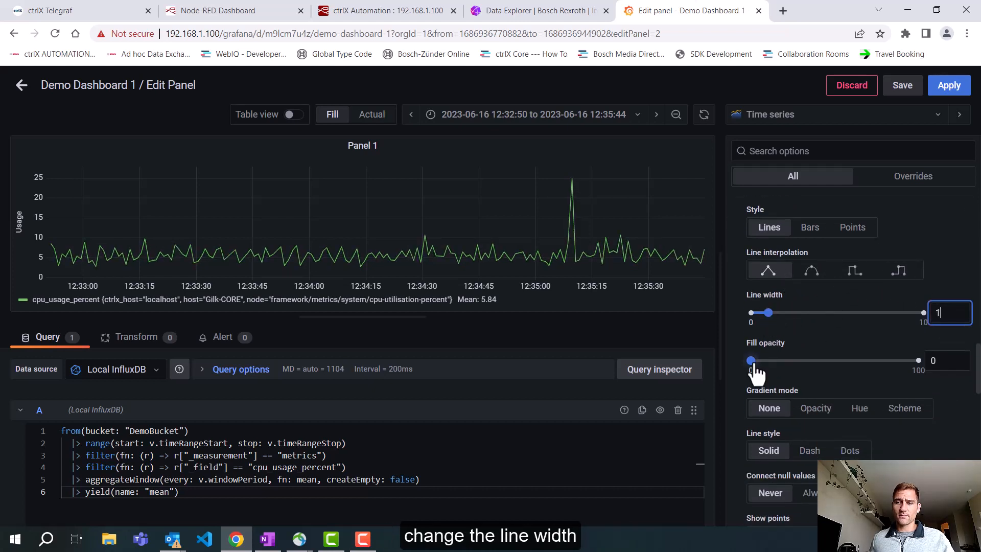
mouse_move(755, 366)
mouse_down()
mouse_move(806, 365)
mouse_move(762, 366)
mouse_up()
scroll(842, 319, down, 2)
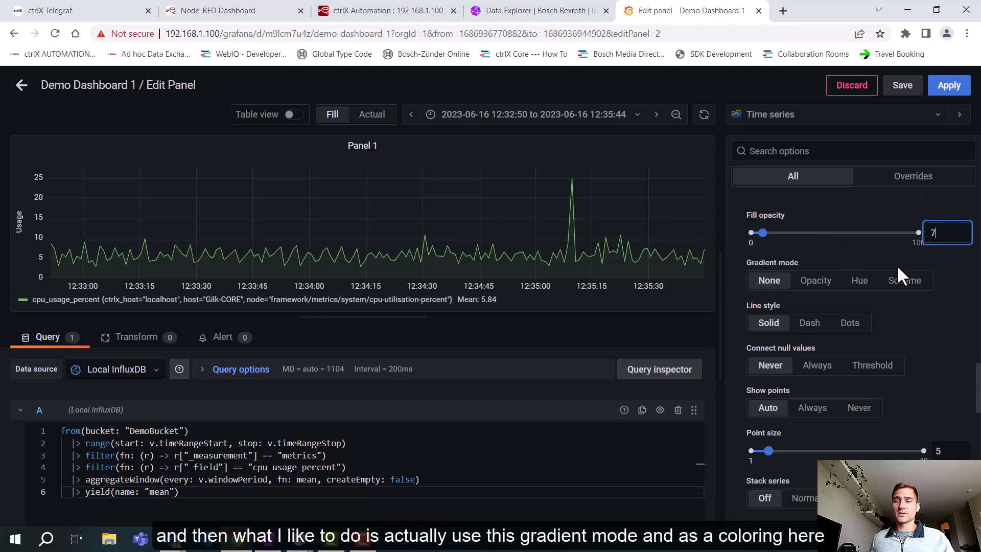
click(897, 280)
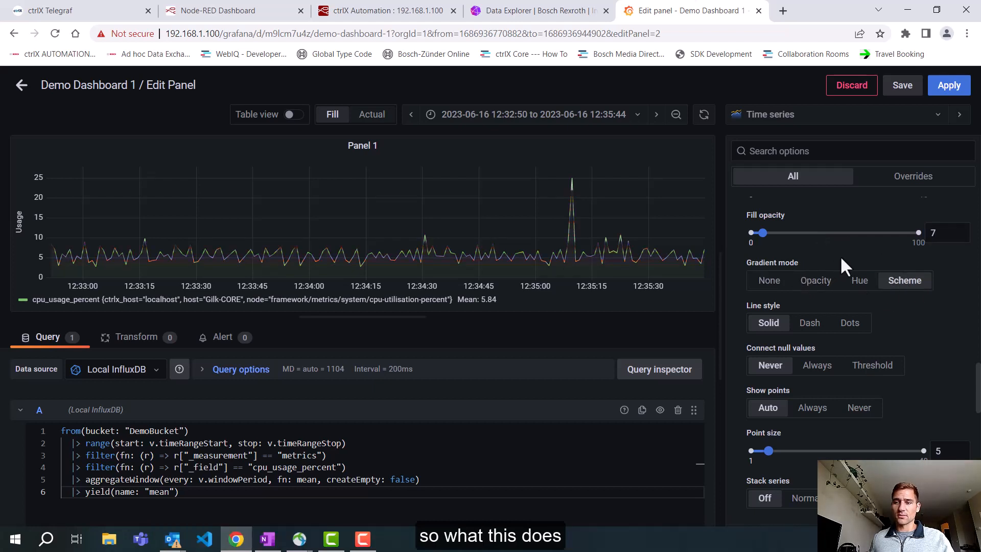
Step: Change the panel's color scheme to Green-Yellow-Red (by value)
scroll(846, 256, down, 10)
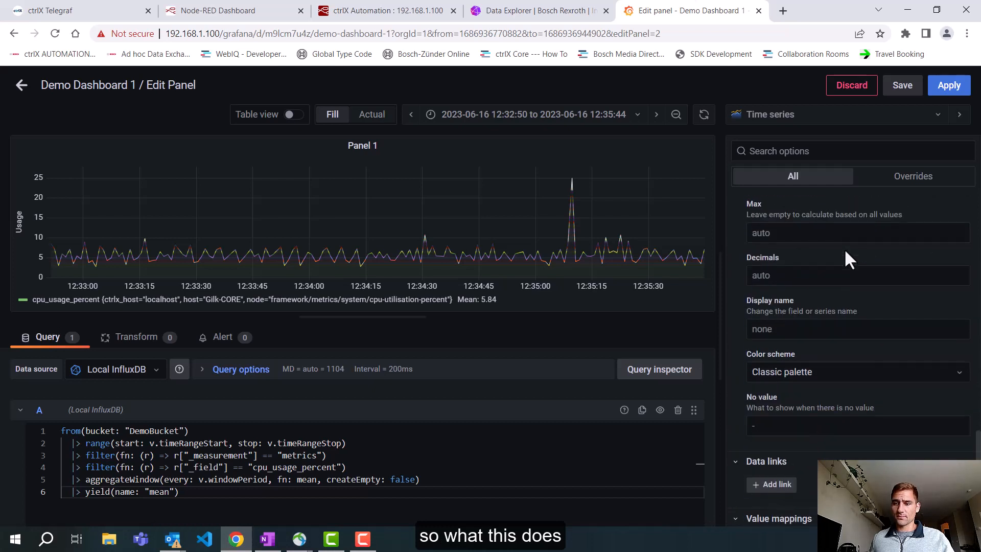
scroll(844, 249, down, 1)
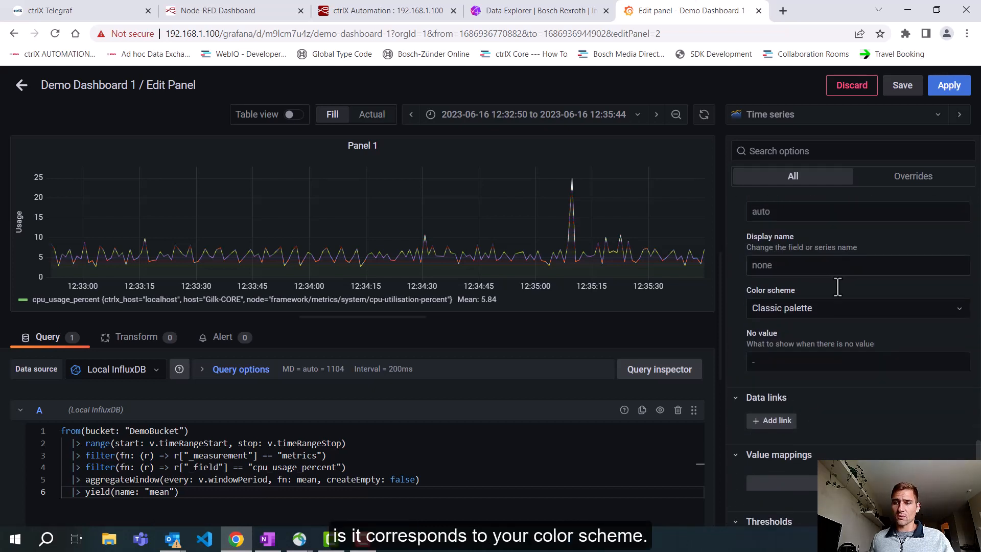
click(788, 312)
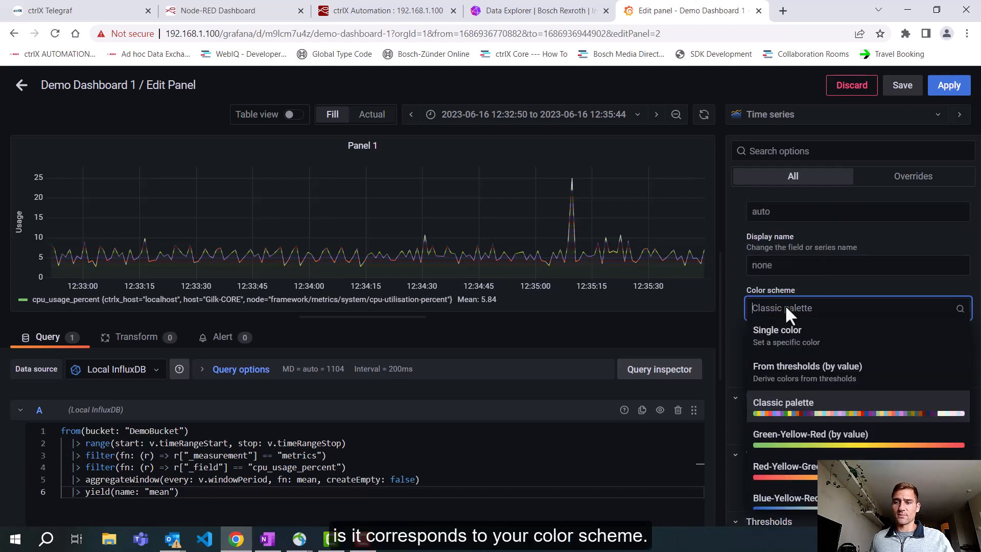
click(831, 449)
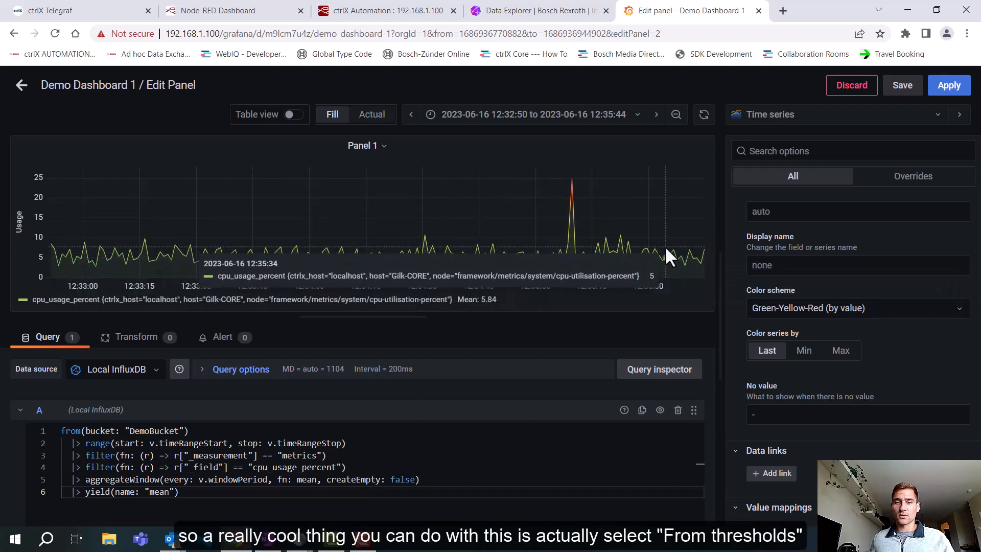
Step: Set the color scheme to From thresholds (by value) and the red threshold to 20
click(844, 308)
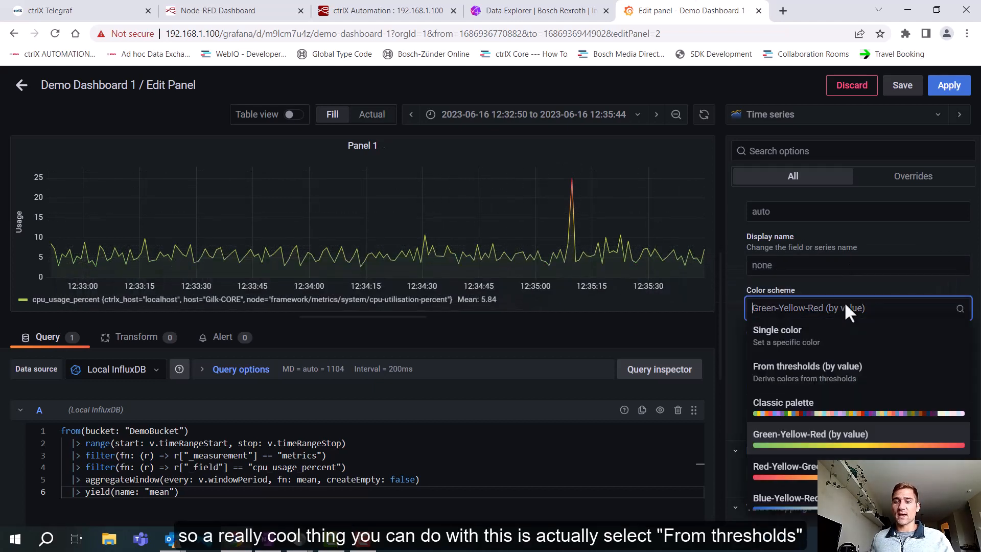
click(829, 380)
scroll(882, 335, down, 2)
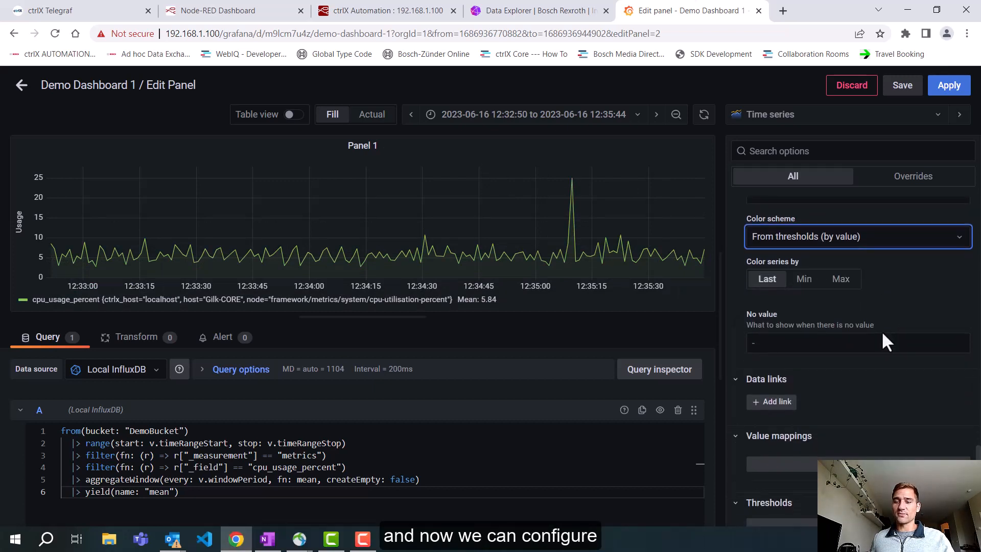
scroll(886, 341, down, 4)
click(858, 338)
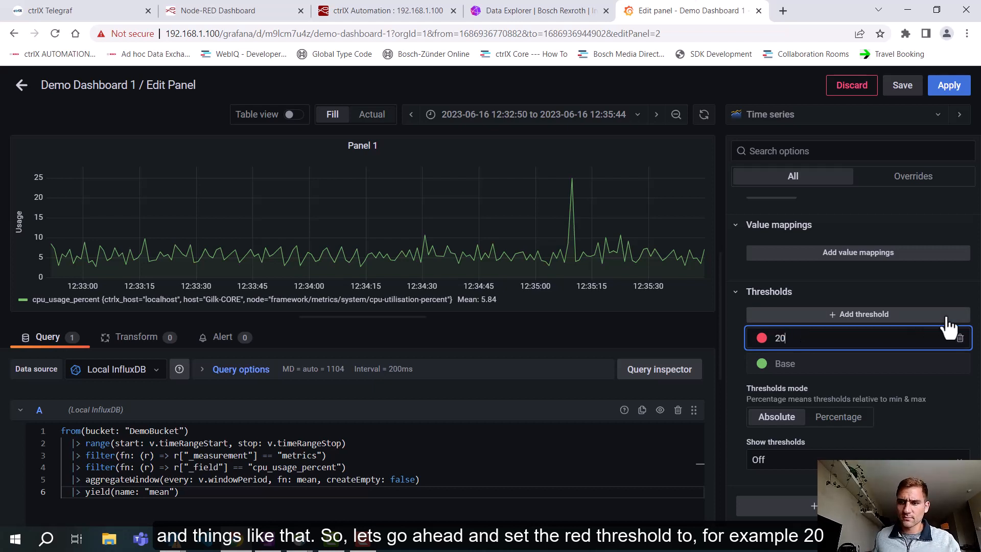
click(867, 363)
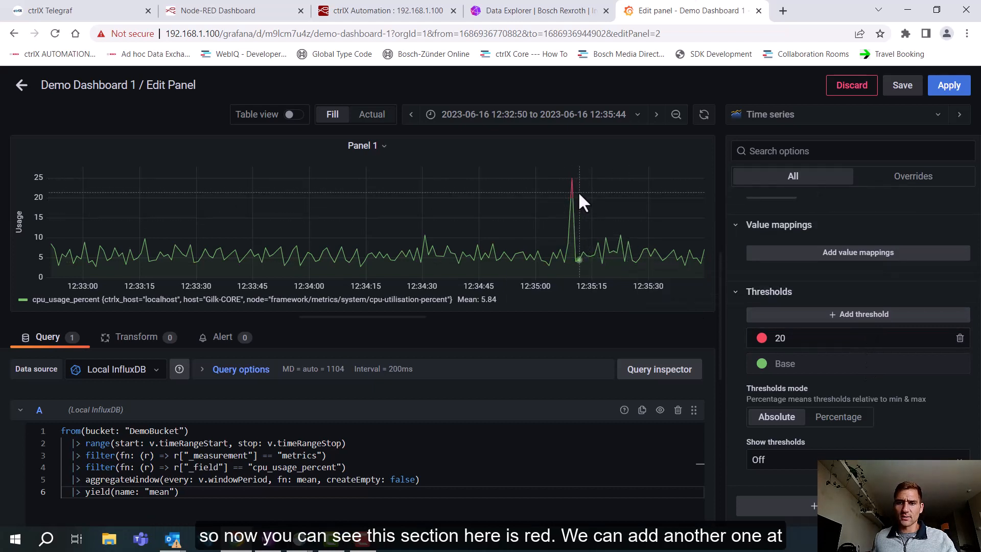
Step: Add a yellow threshold at 10 to Panel 1
click(863, 327)
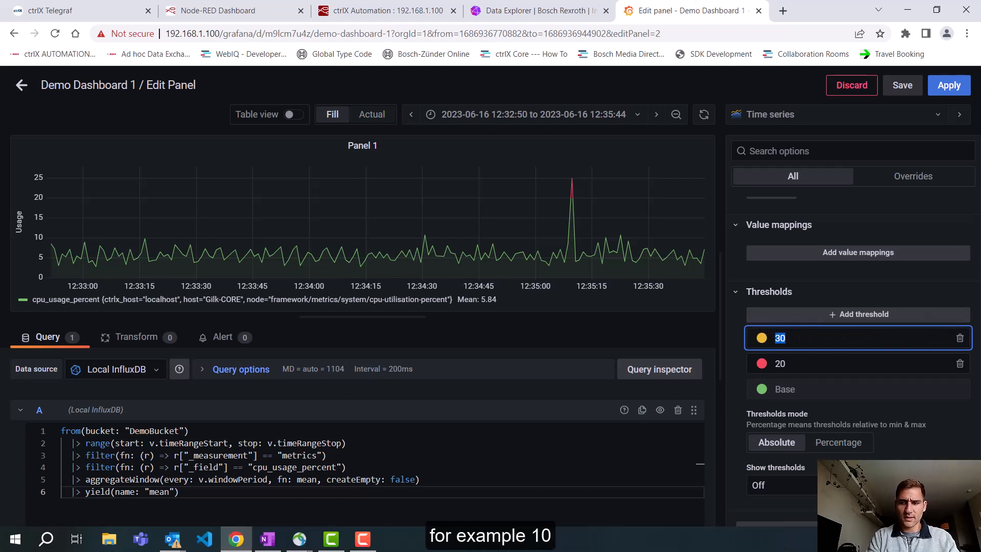
text(10)
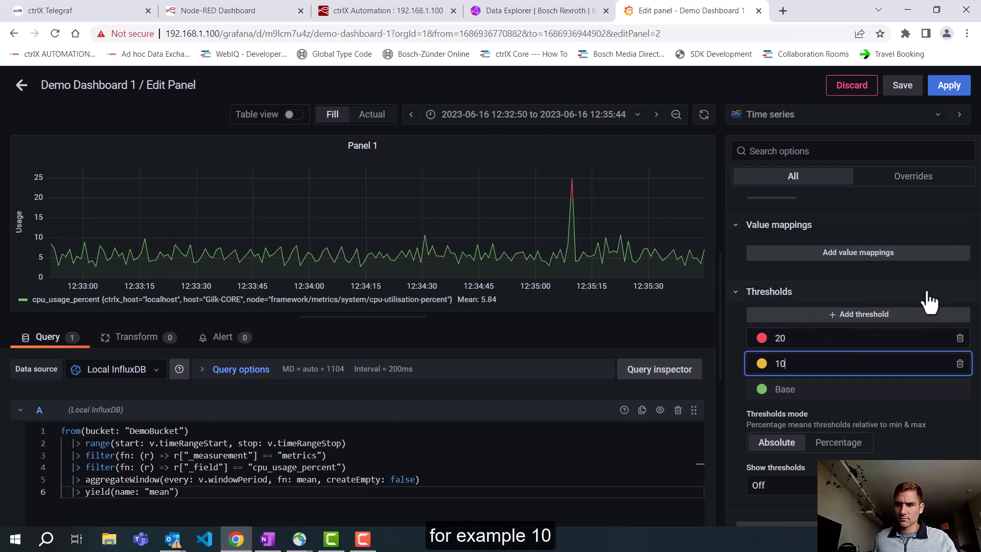
scroll(930, 291, up, 4)
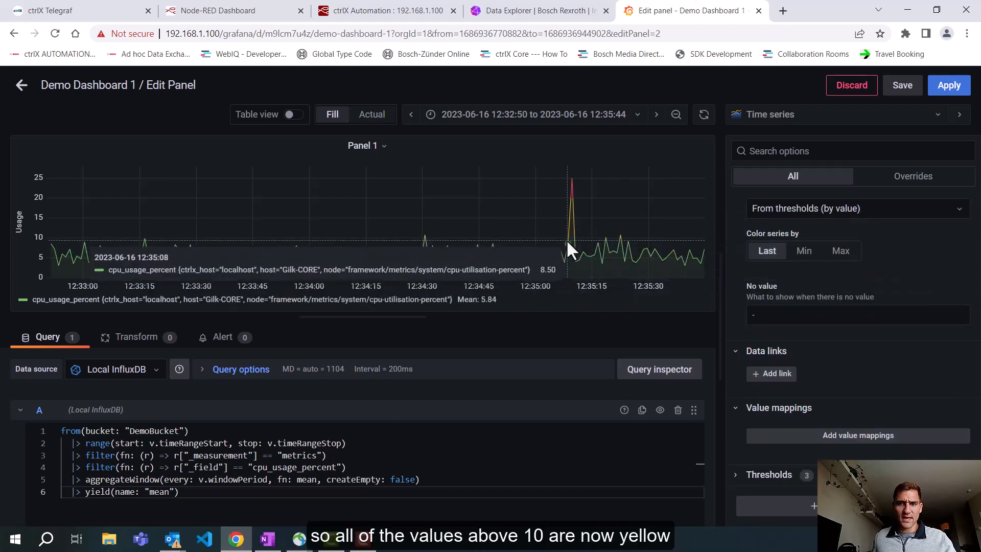
Step: Zoom the graph's time range to 12:34:25 through 12:35:29 around the CPU usage spike
drag(644, 270, 406, 198)
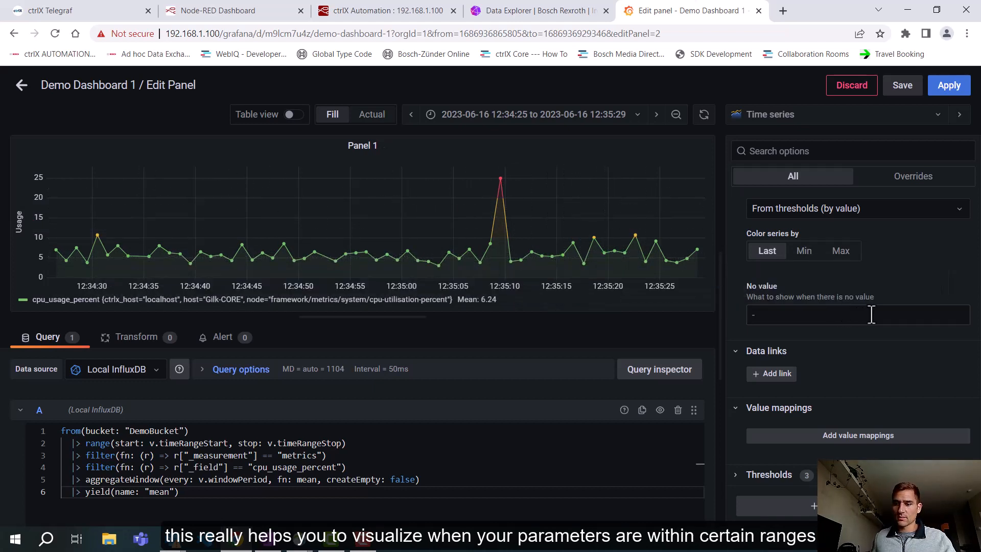
scroll(872, 312, up, 4)
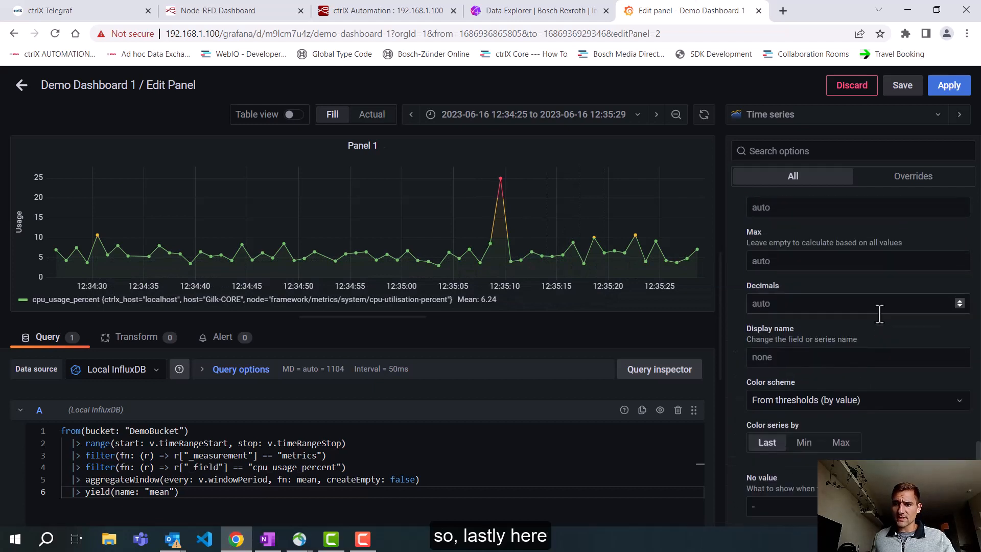
Step: Set Panel 1's series display name to "ctrlX CORE CPU Usage"
click(832, 357)
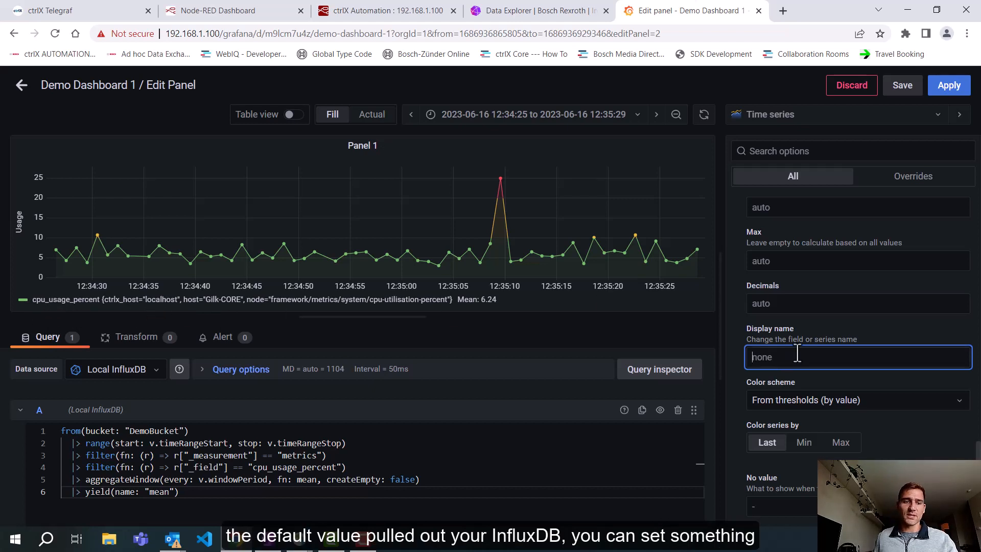
text(ctrlX CORE CPU Usage)
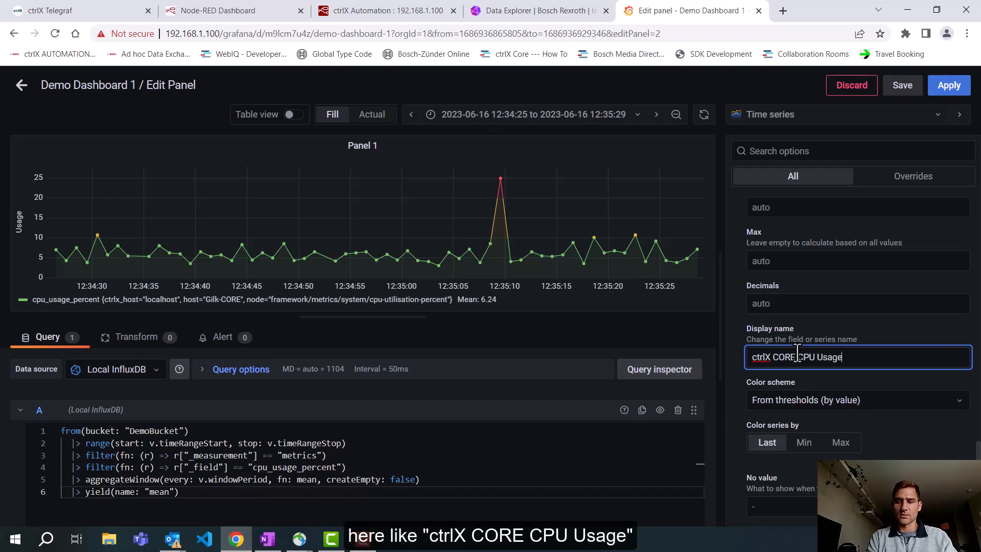
key(Return)
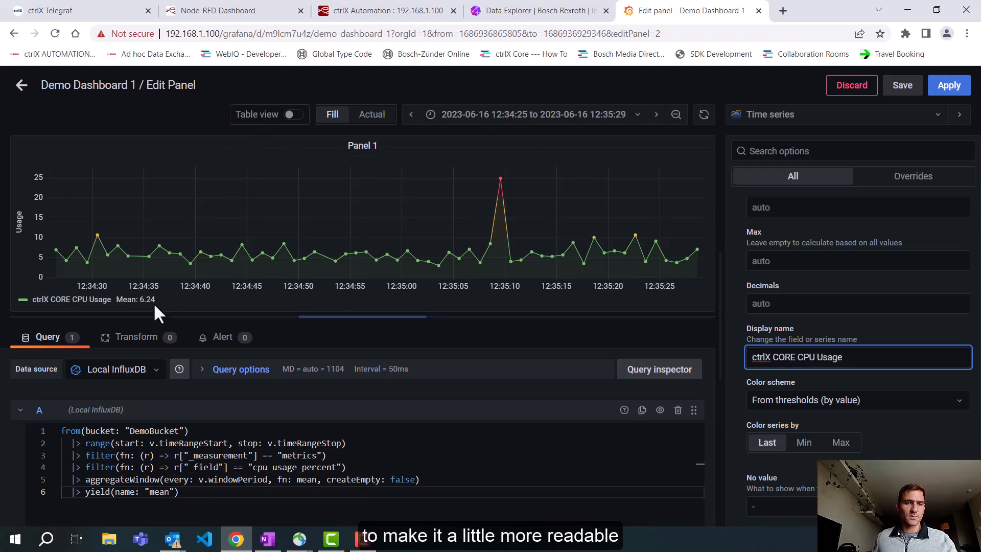
Step: Apply the panel changes and widen Panel 1 to the dashboard's full width
mouse_move(694, 250)
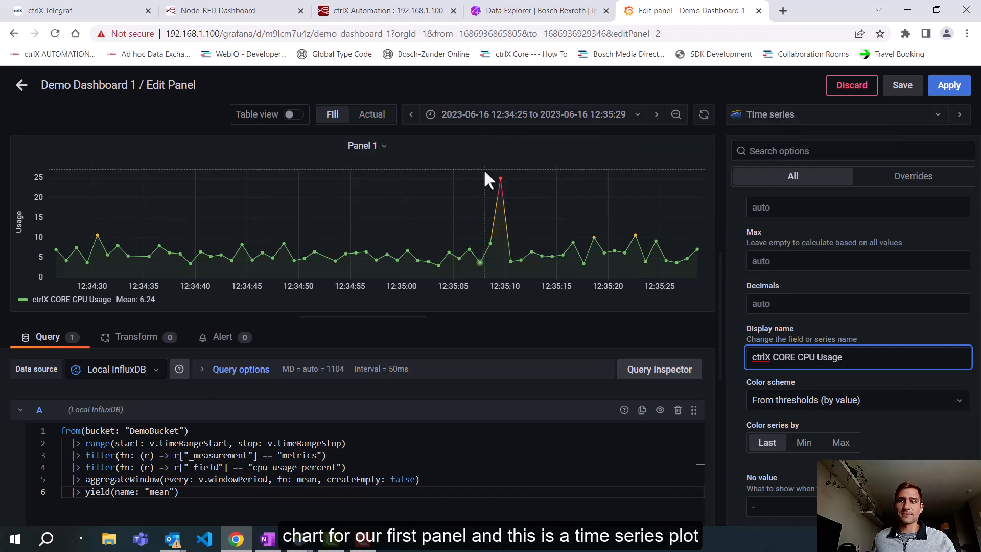
click(948, 86)
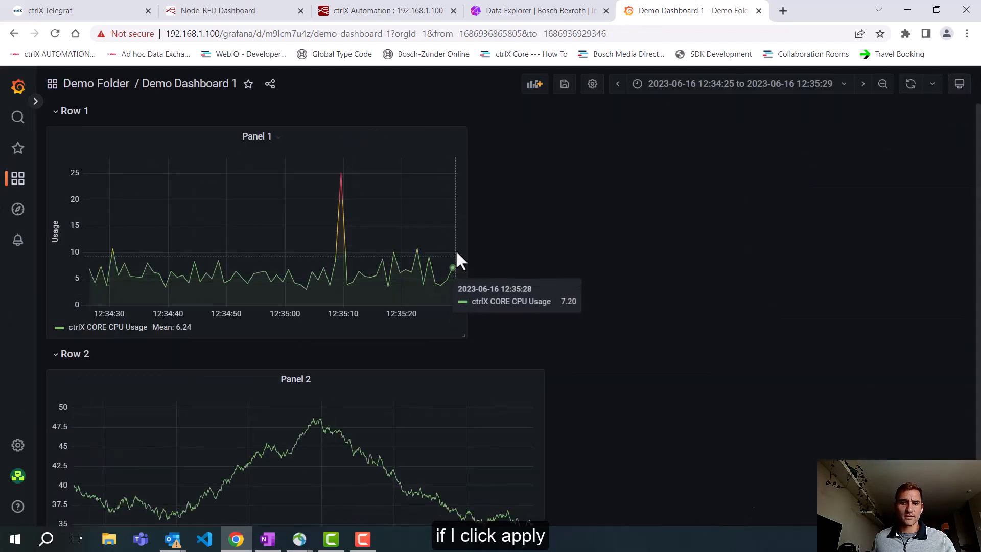
drag(465, 337, 955, 320)
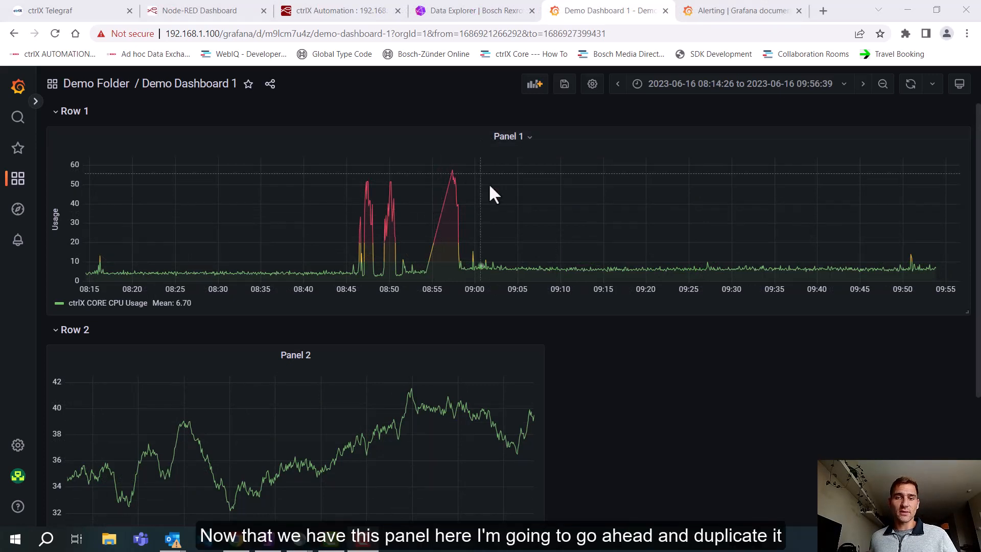
Step: Duplicate Panel 1 on the dashboard
click(470, 134)
mouse_move(498, 258)
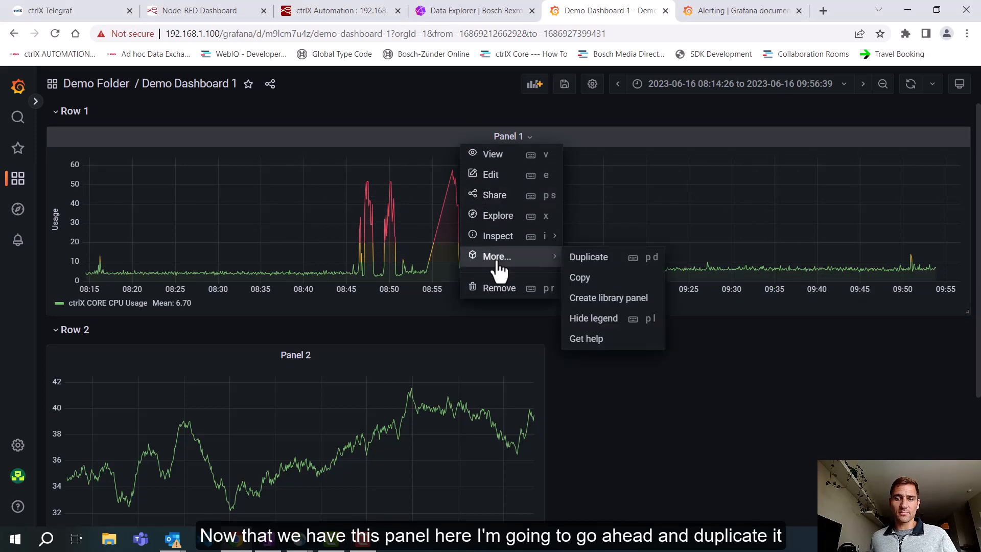
click(585, 257)
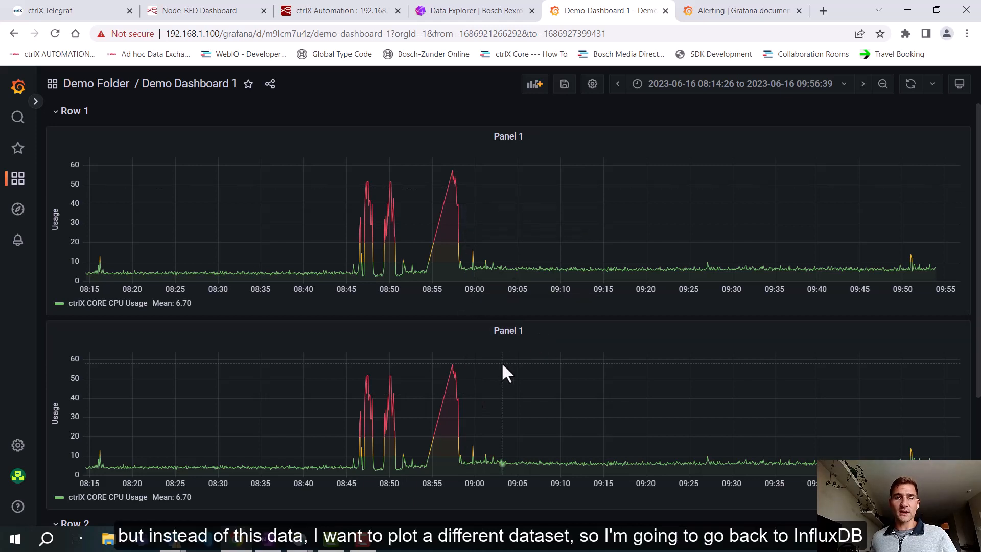
Step: In the InfluxDB Data Explorer, select the mem_usage_percent field for the DemoBucket metrics query and copy the generated script
click(449, 14)
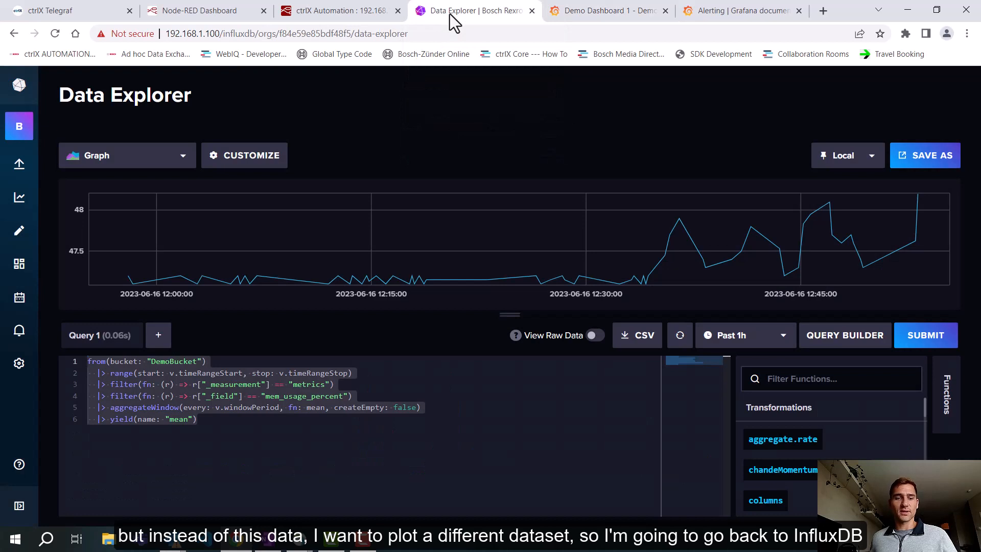
click(825, 332)
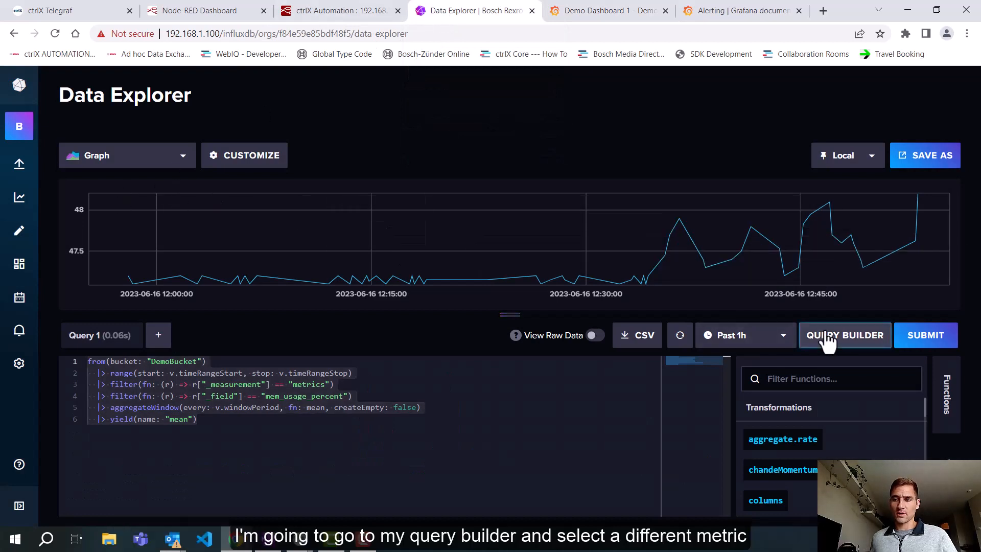
click(369, 474)
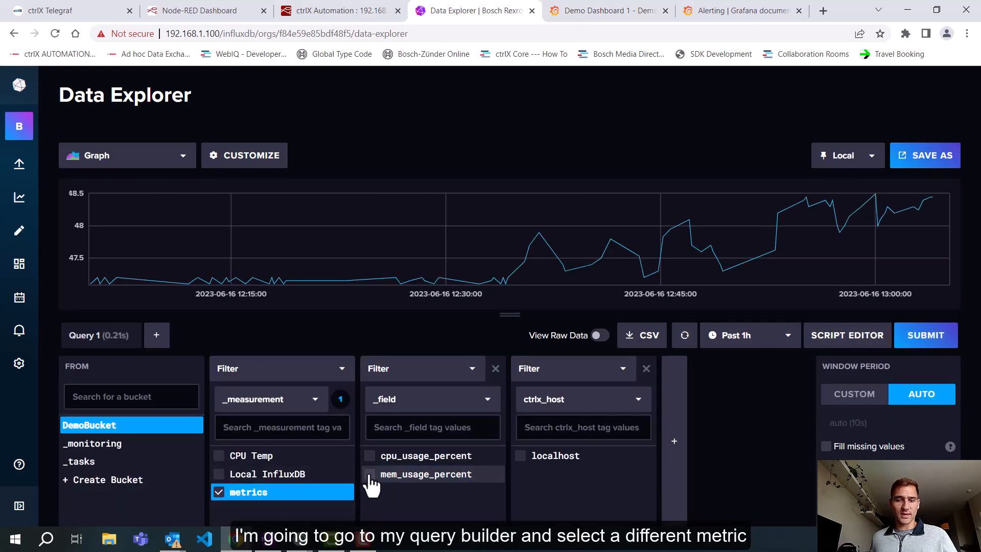
click(368, 475)
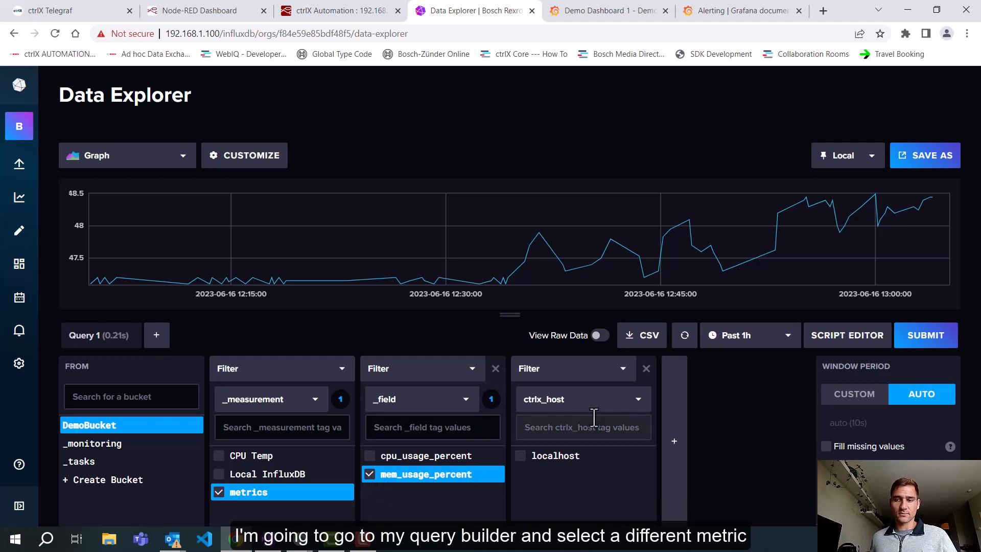
click(838, 337)
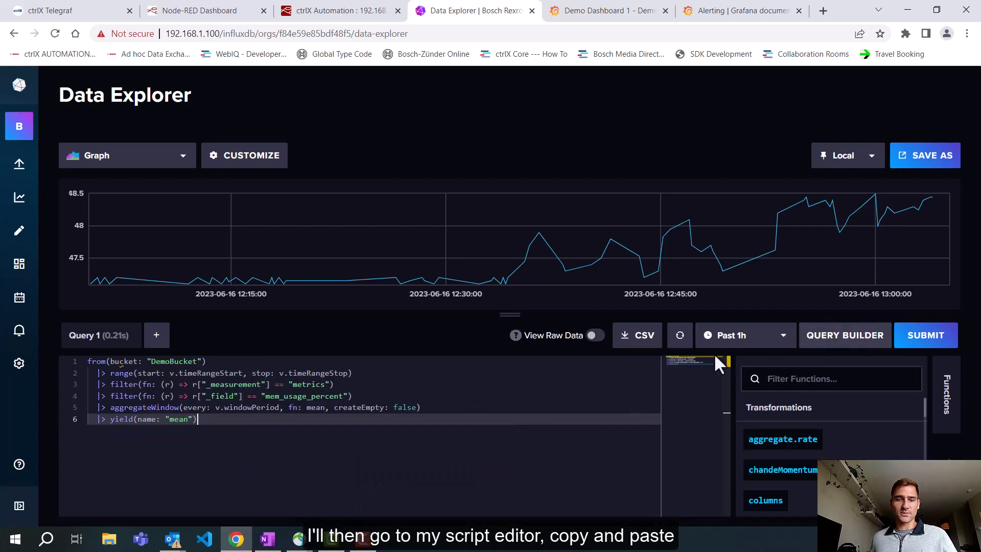
drag(217, 422, 85, 358)
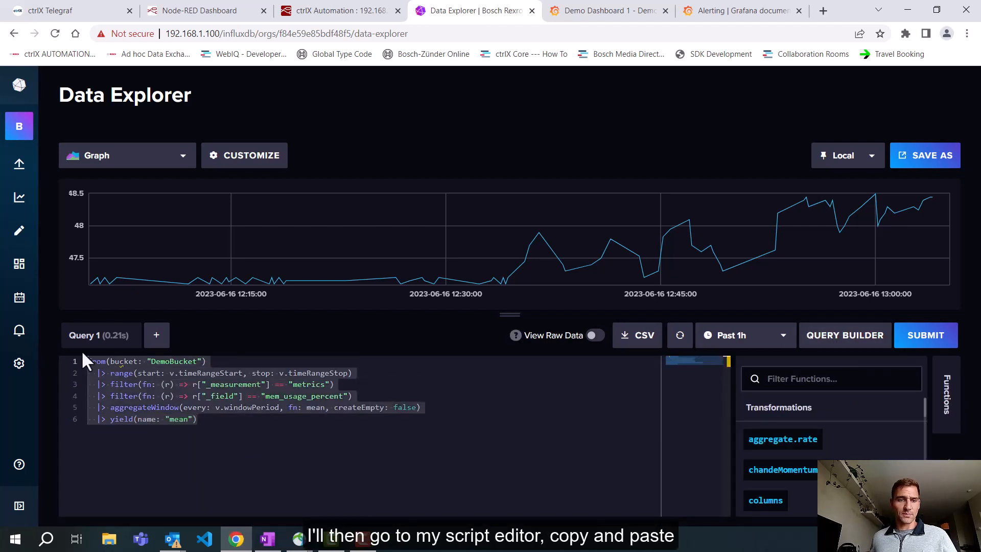
right_click(201, 401)
click(233, 357)
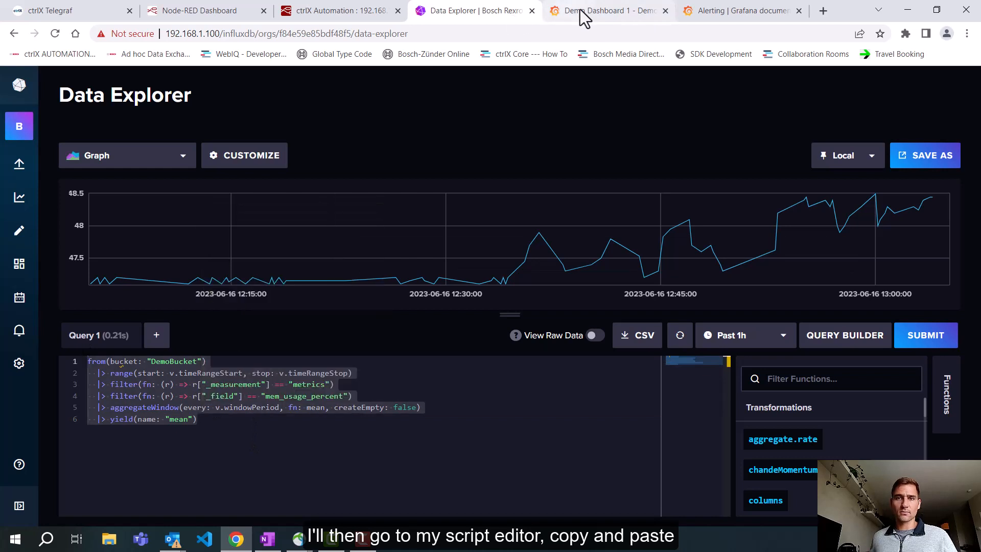
Step: Back in the Grafana dashboard, replace the duplicated panel's query with the copied mem_usage_percent query and rerun it
click(597, 14)
click(544, 331)
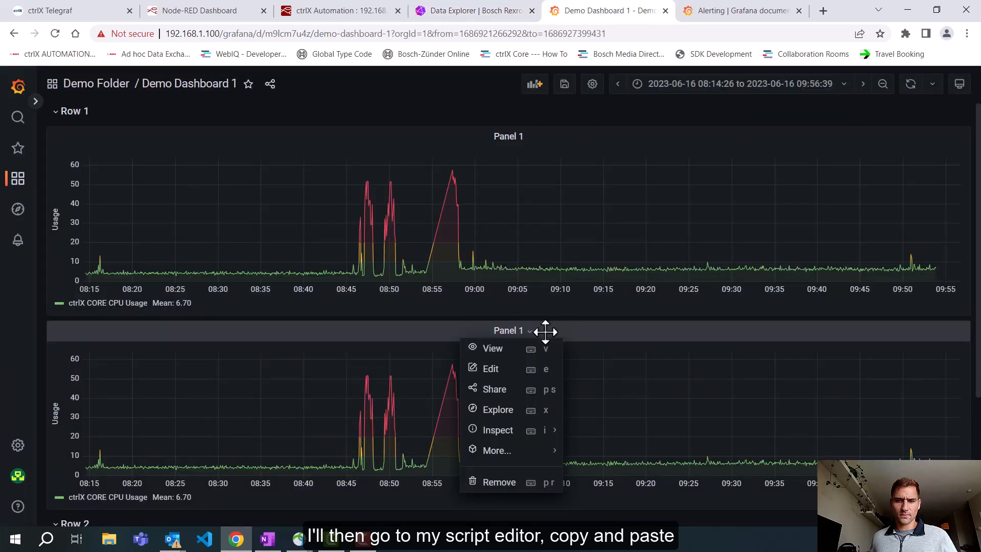
click(506, 370)
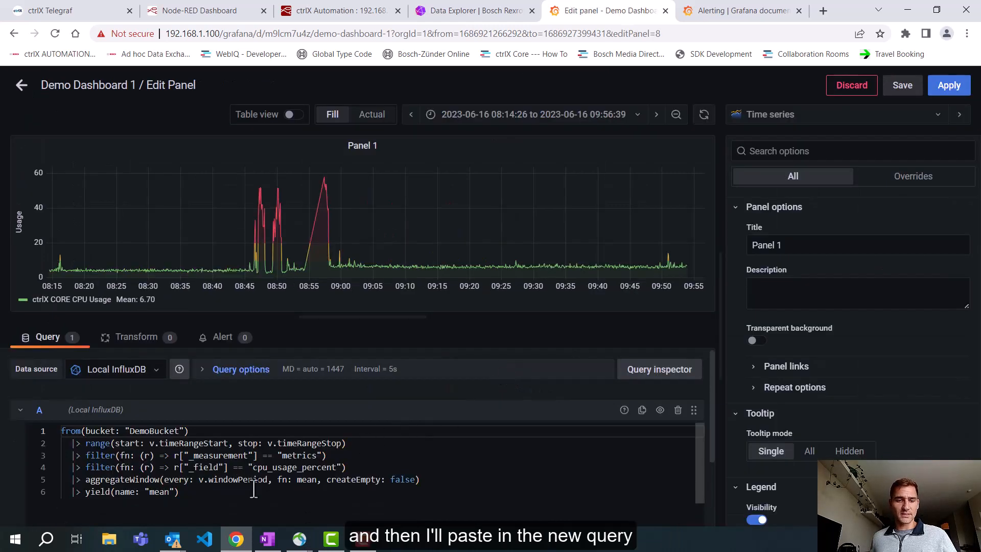
click(211, 506)
key(ctrl+a)
key(ctrl+v)
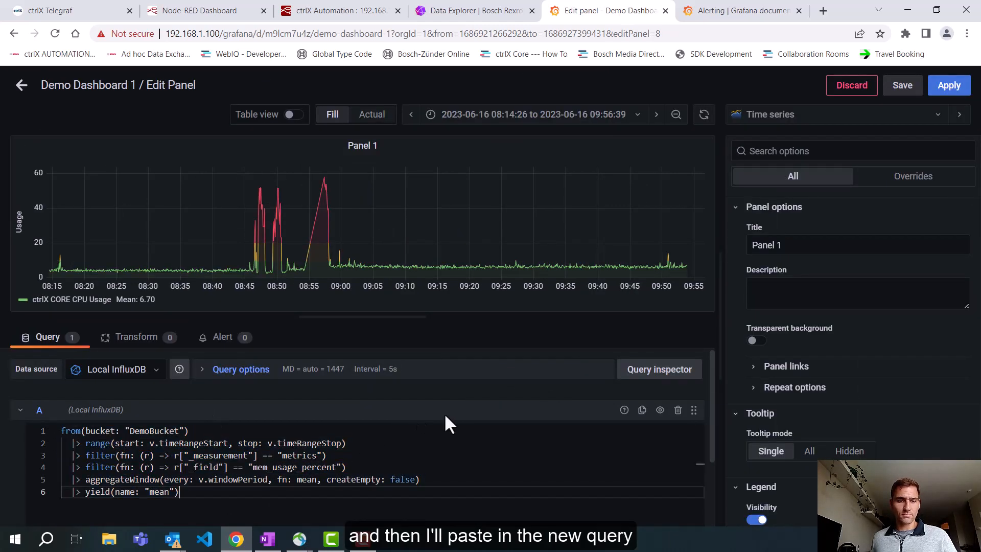
click(660, 412)
click(660, 411)
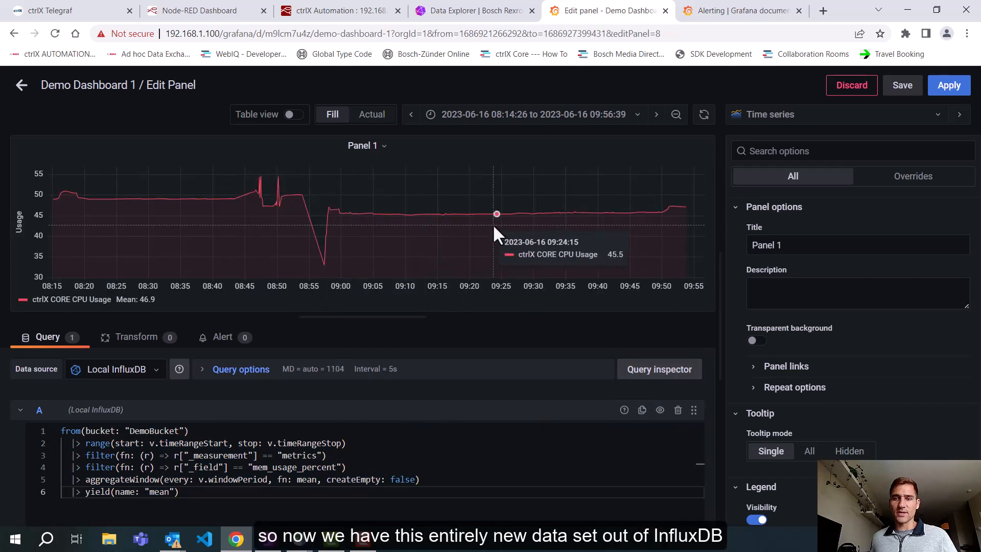
Step: Browse the visualization types and set the duplicated panel's visualization to Bar chart
click(789, 121)
click(799, 222)
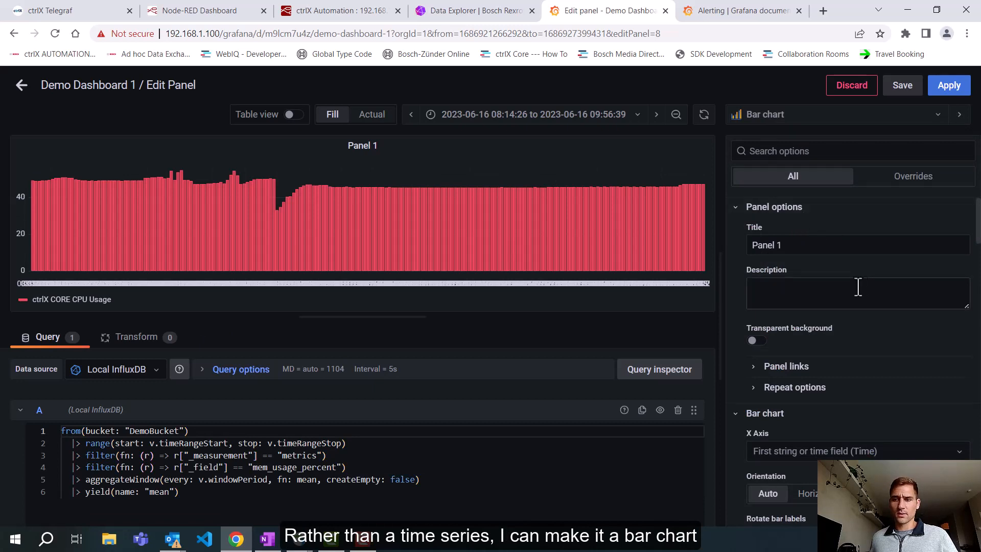
scroll(856, 285, down, 2)
click(801, 116)
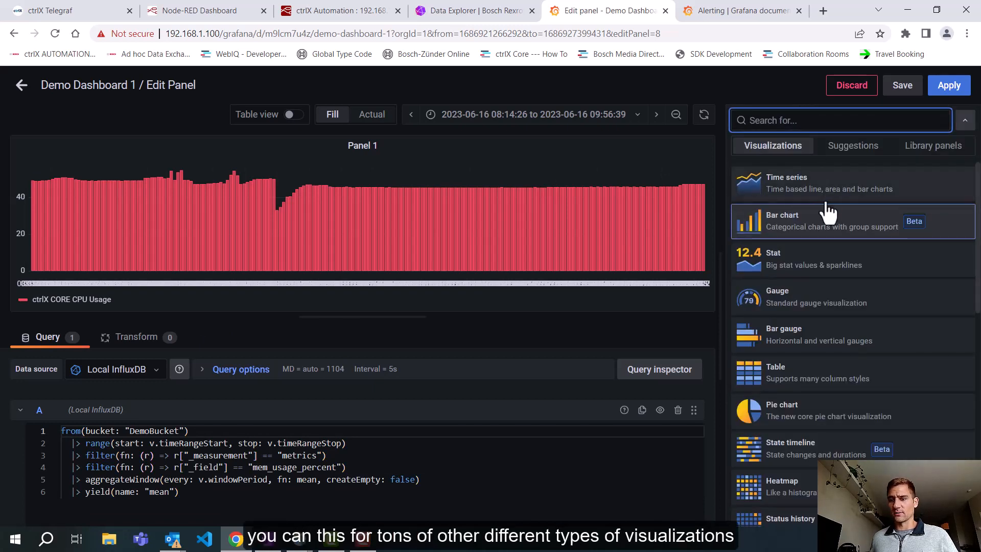
scroll(828, 210, down, 1)
scroll(831, 236, down, 1)
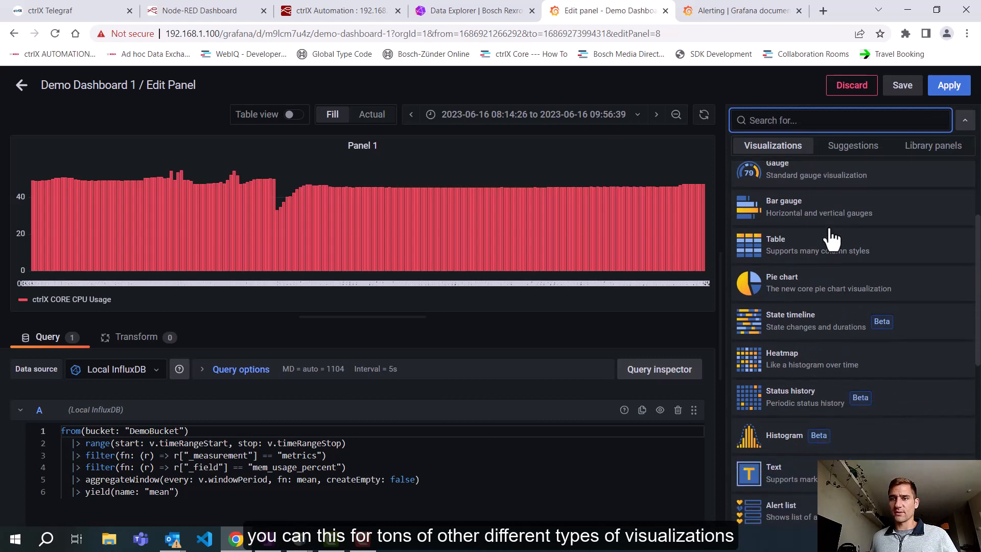
scroll(830, 234, down, 1)
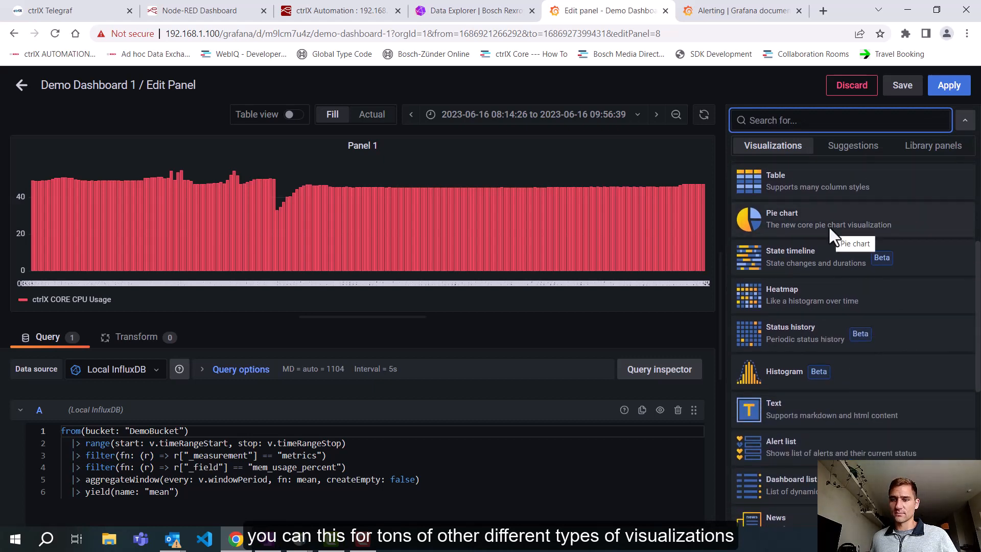
scroll(828, 234, up, 3)
click(812, 222)
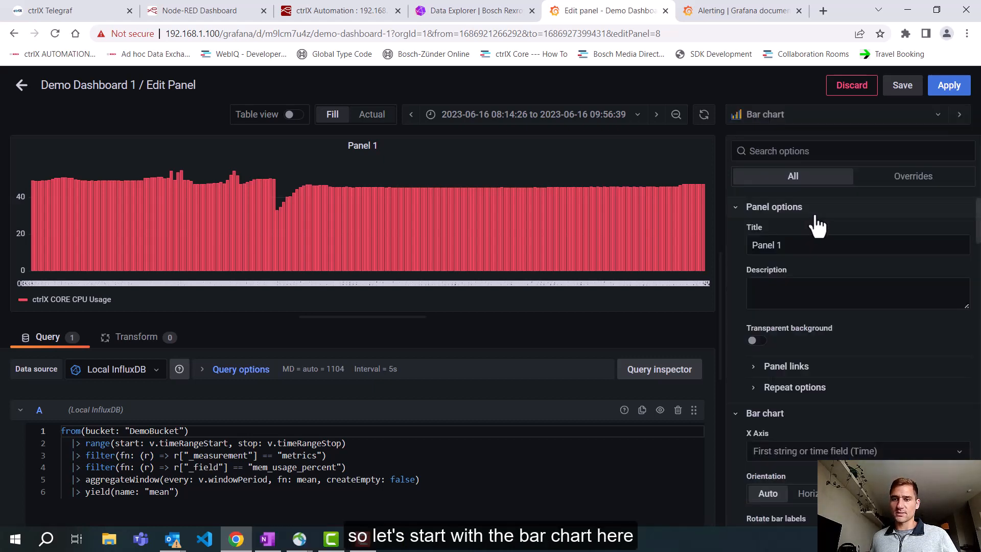
Step: Change the duplicated panel's title to "Panel 3"
click(848, 241)
key(shift+Left)
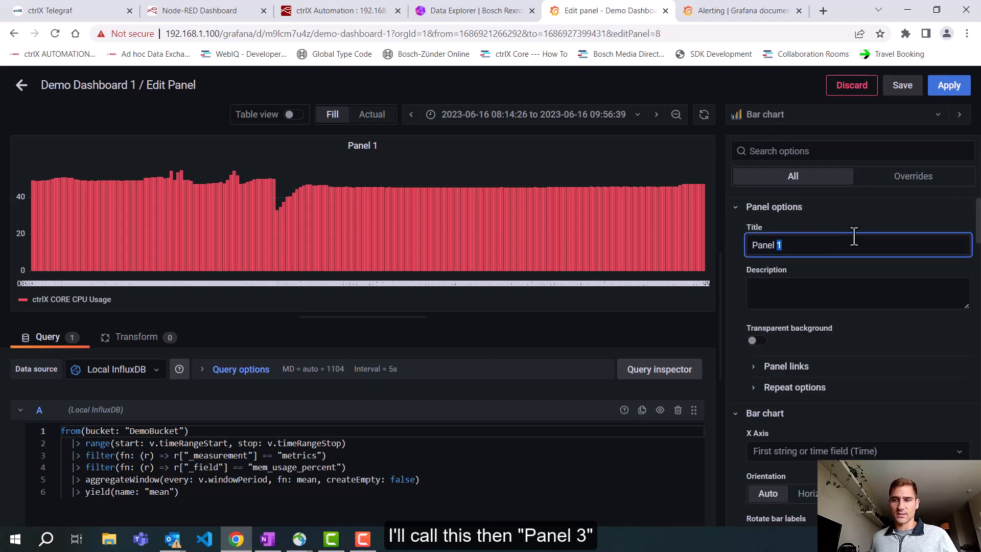
text(3)
Step: Rotate the bar chart's labels to 75 degrees
scroll(865, 301, down, 3)
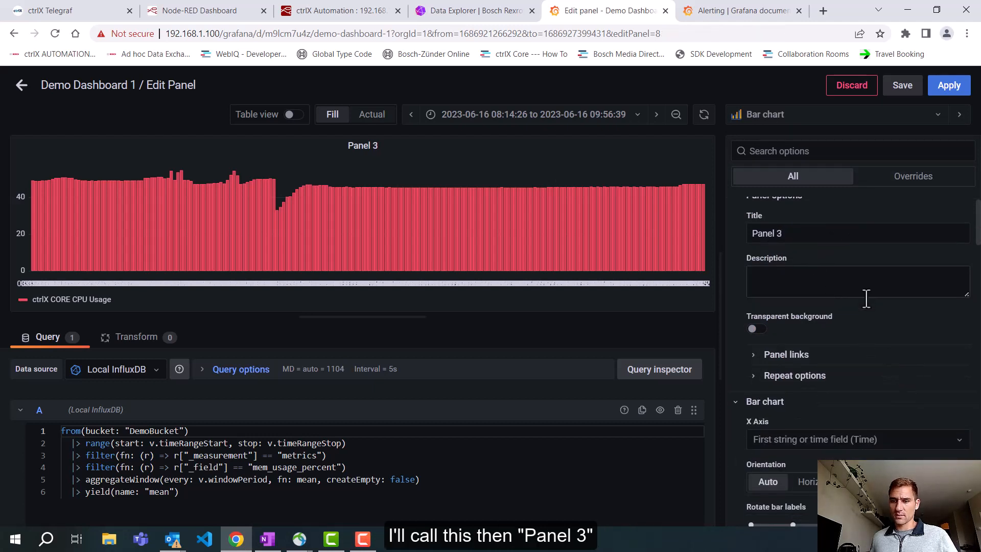
scroll(865, 322, down, 2)
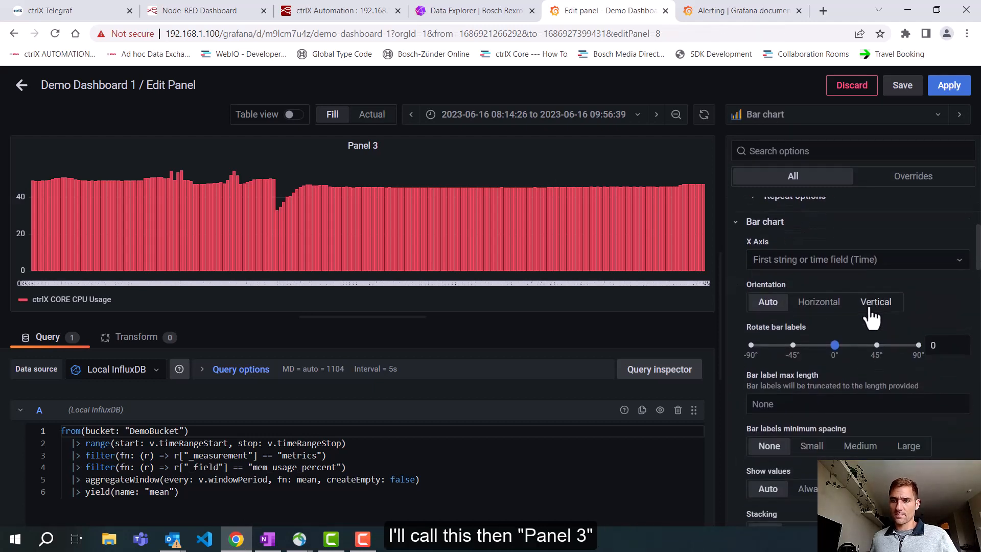
click(753, 346)
click(944, 346)
drag(751, 345, 833, 346)
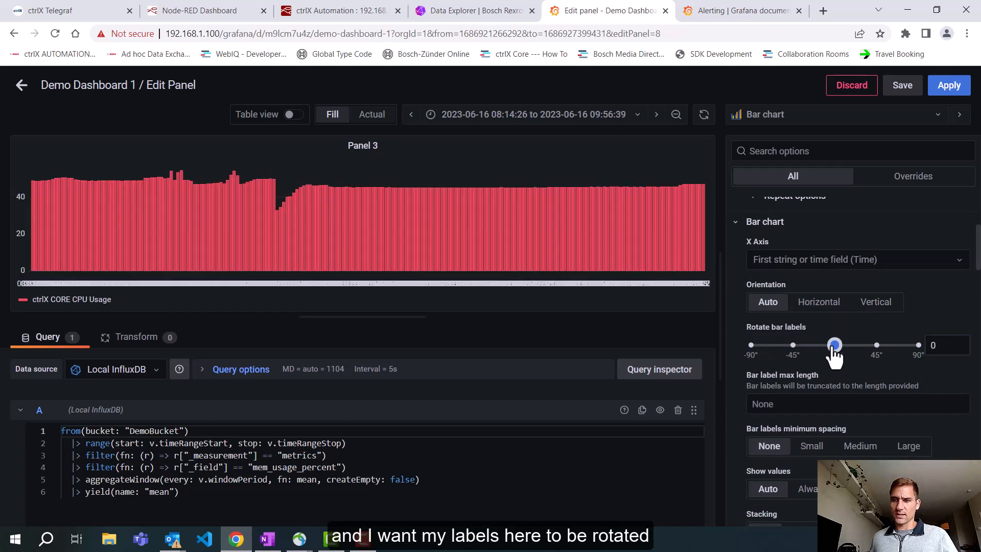
drag(833, 346, 904, 346)
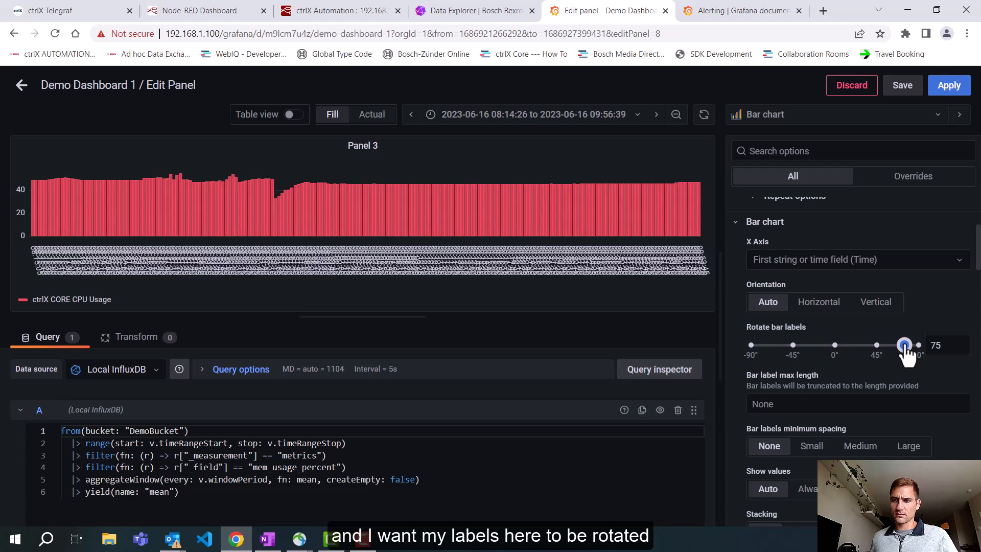
Step: Set the bar labels' minimum spacing to Small and their rotation to 0 degrees
click(811, 446)
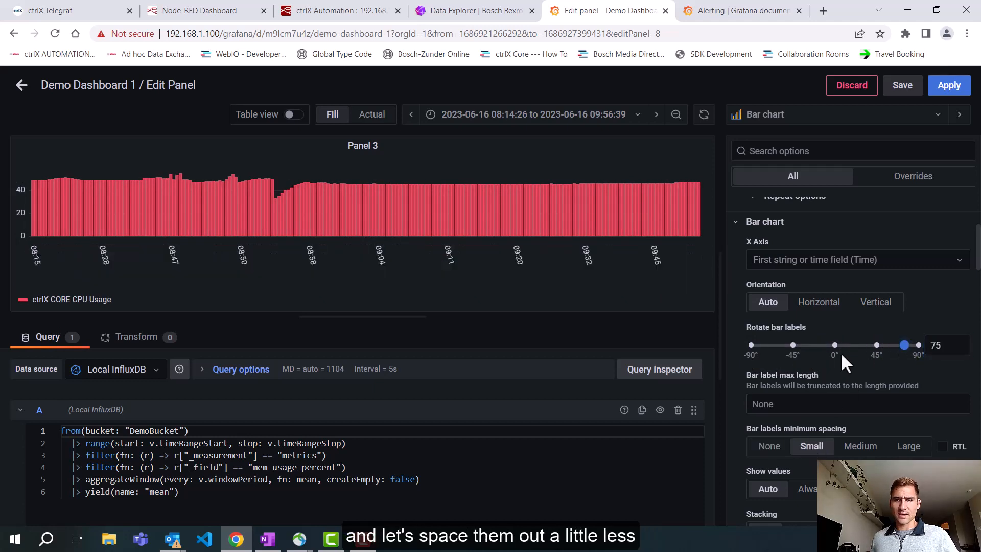
drag(903, 346, 831, 342)
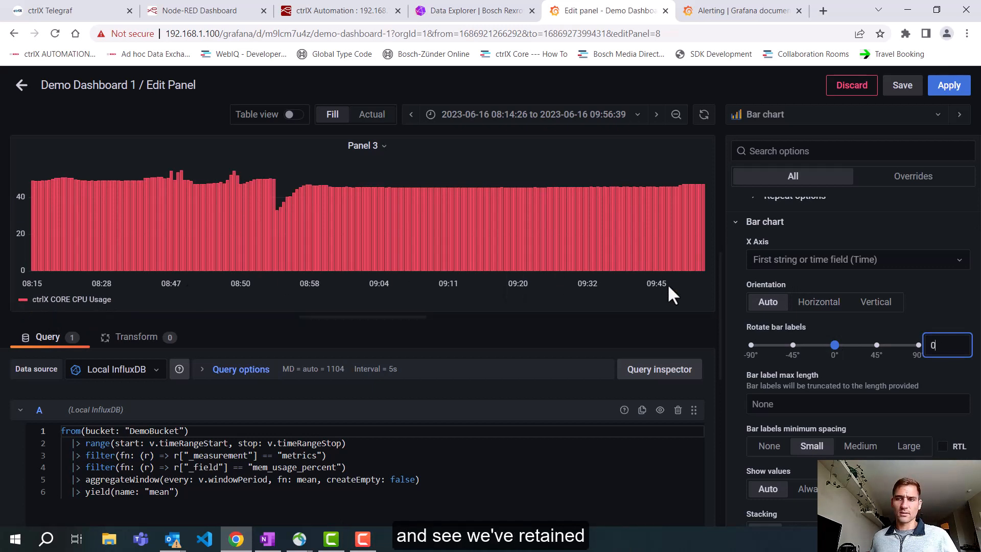
Step: Change the display name of the Panel 3 series to "ctrlX CORE Memory Usage"
scroll(831, 279, down, 4)
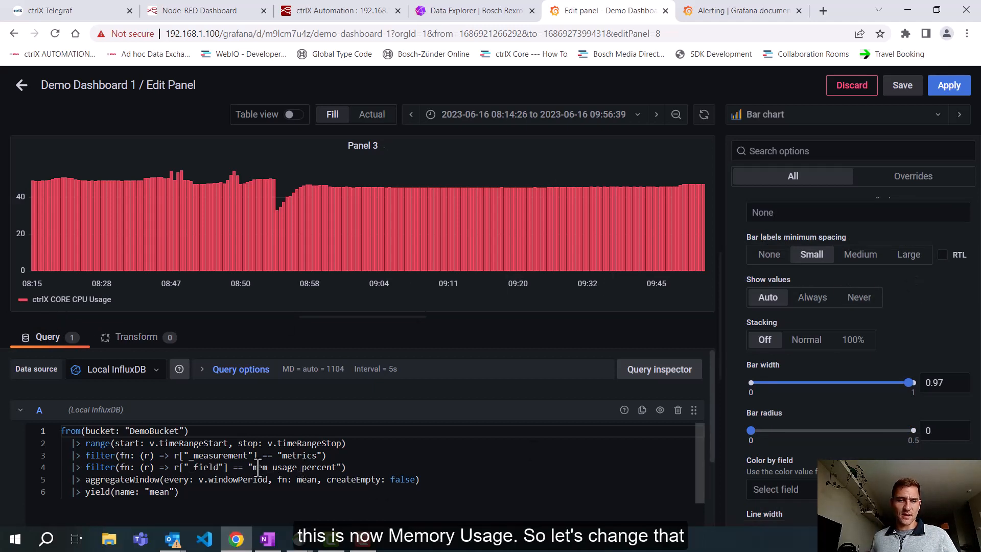
drag(252, 467, 272, 467)
scroll(907, 269, down, 5)
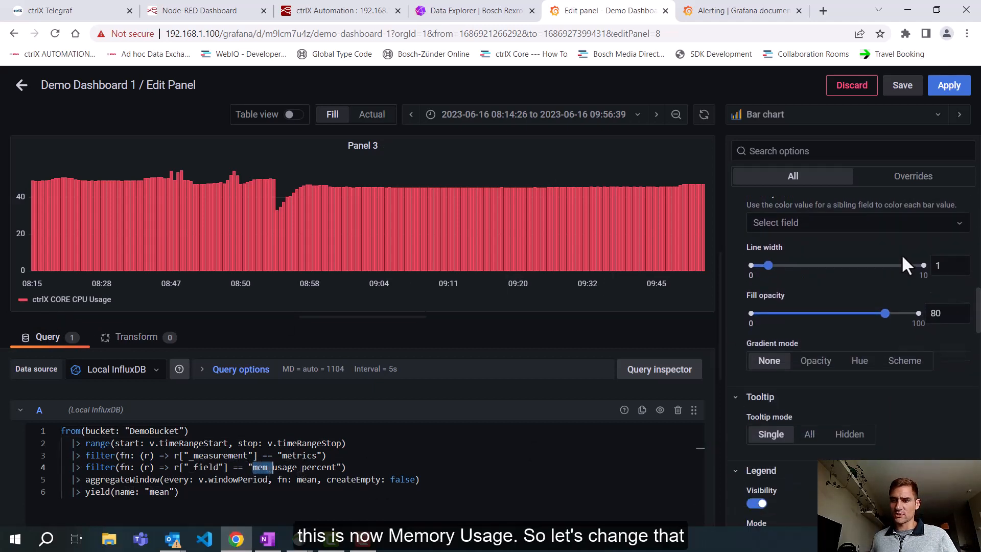
scroll(899, 251, down, 10)
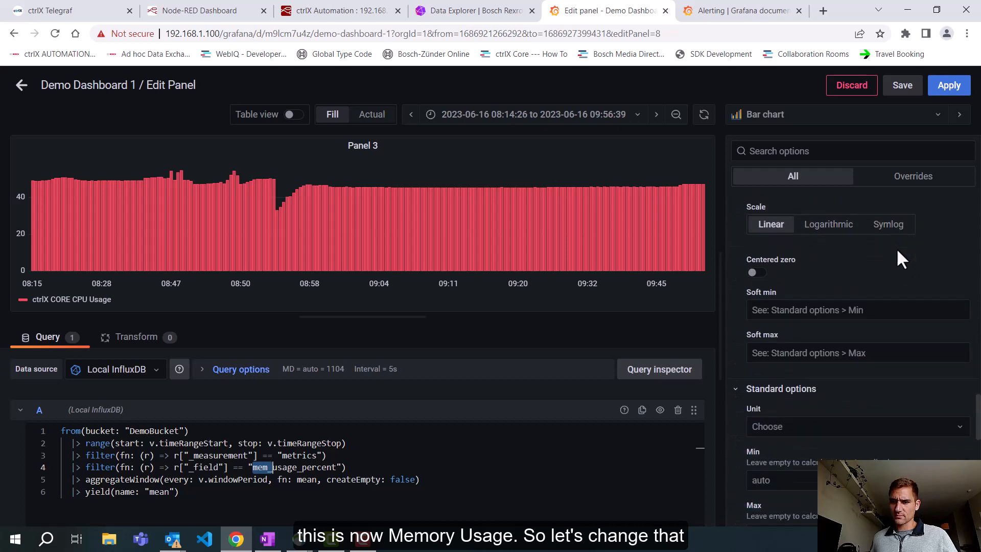
scroll(897, 253, down, 5)
drag(815, 397, 793, 393)
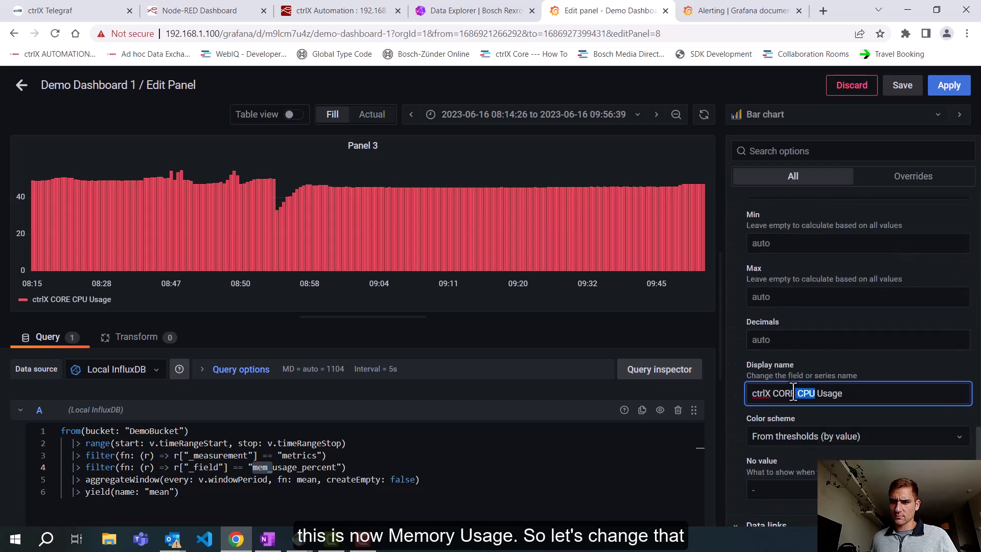
text(Memory)
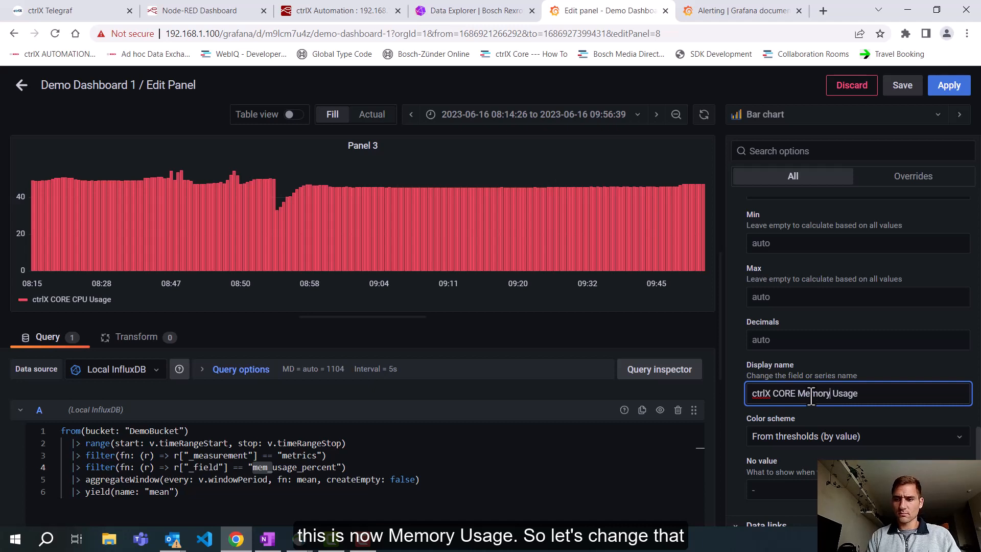
click(947, 224)
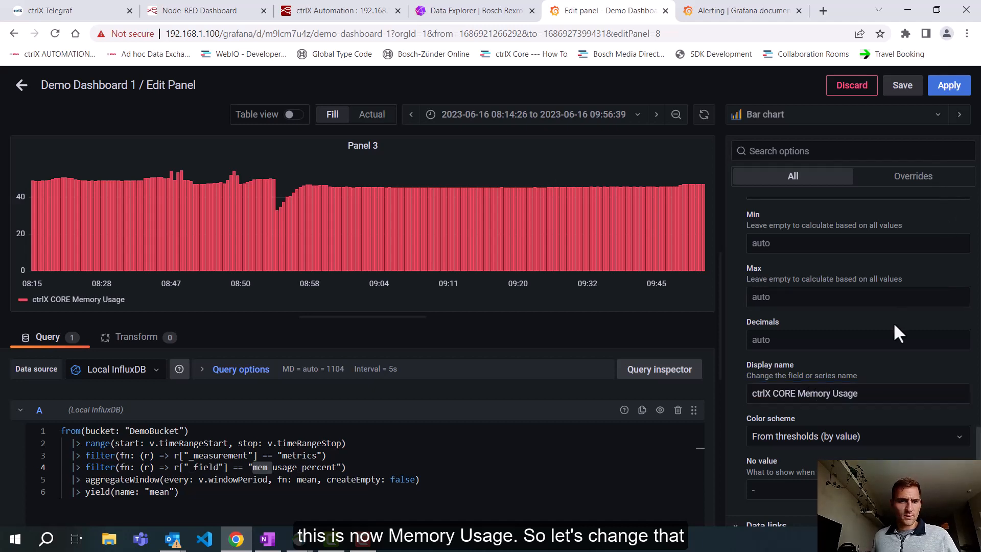
Step: Set the unit of the memory usage values to the custom unit %
scroll(897, 332, up, 4)
click(856, 381)
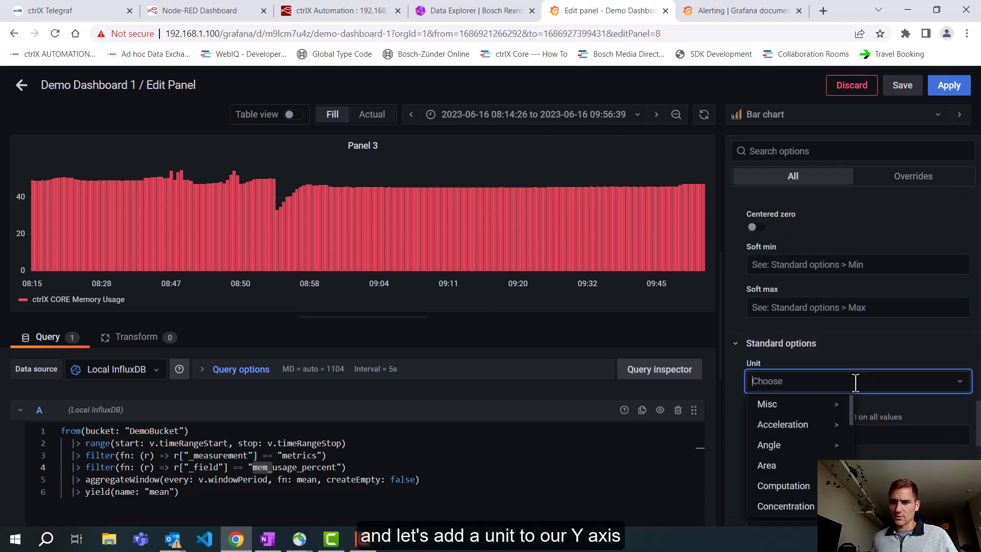
text(%)
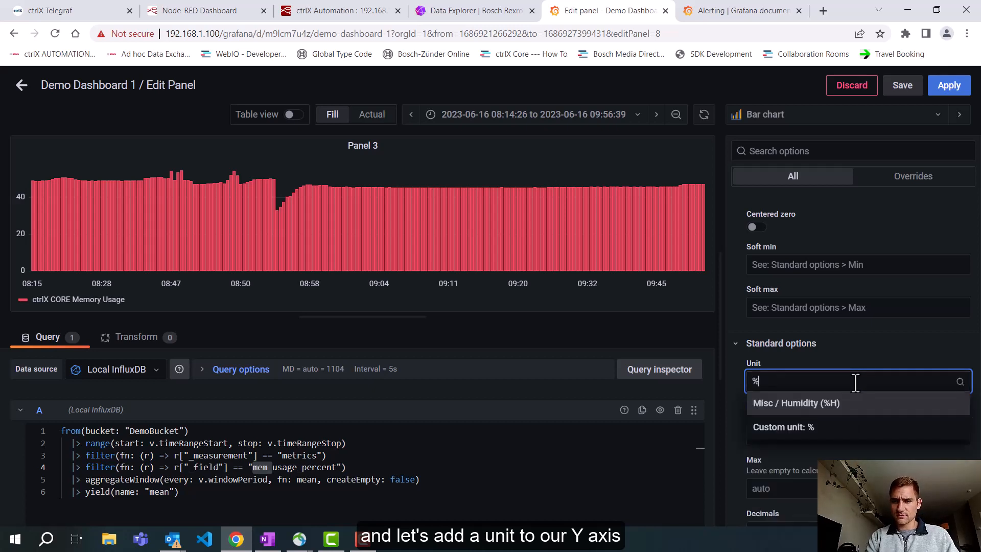
click(824, 428)
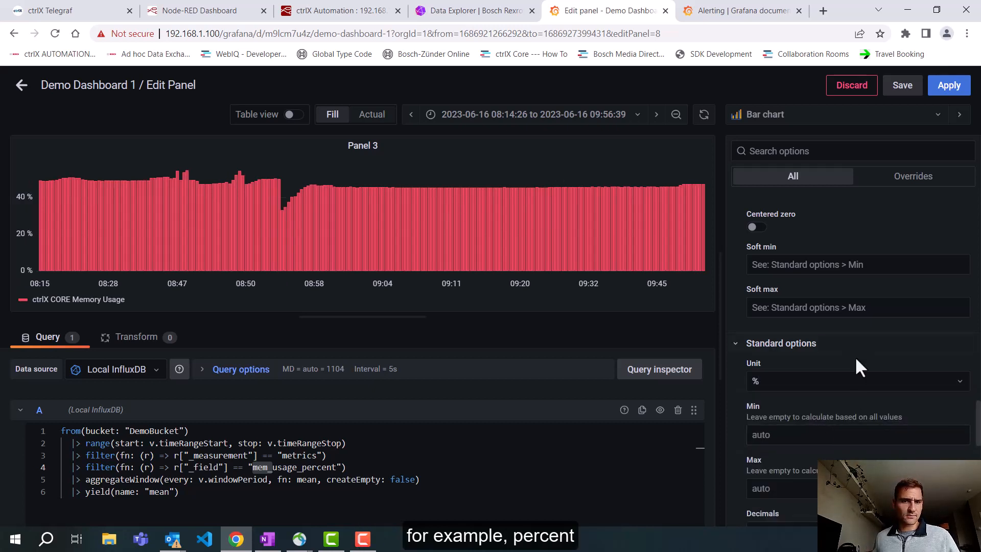
Step: Label the bar chart's value axis "Usage"
scroll(842, 362, up, 5)
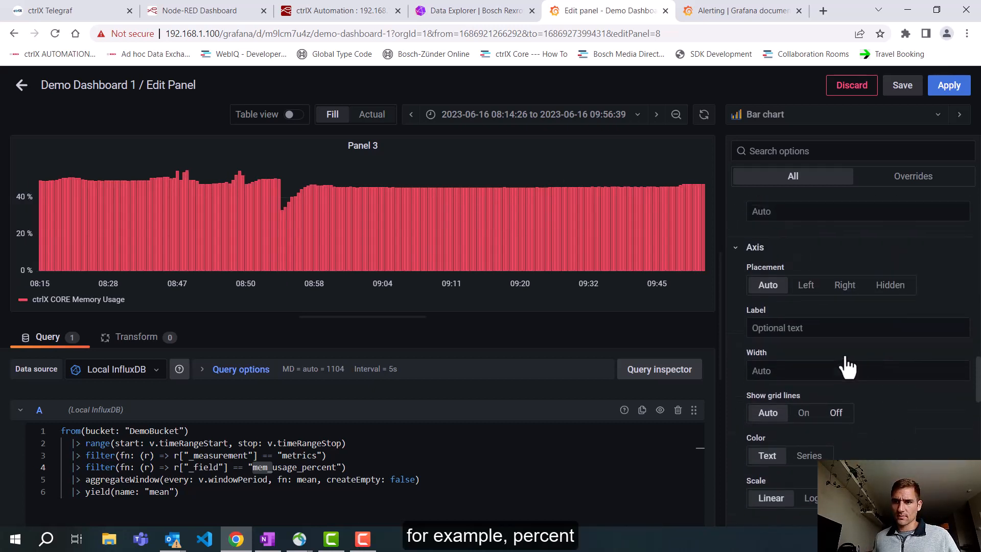
click(900, 335)
text(Us)
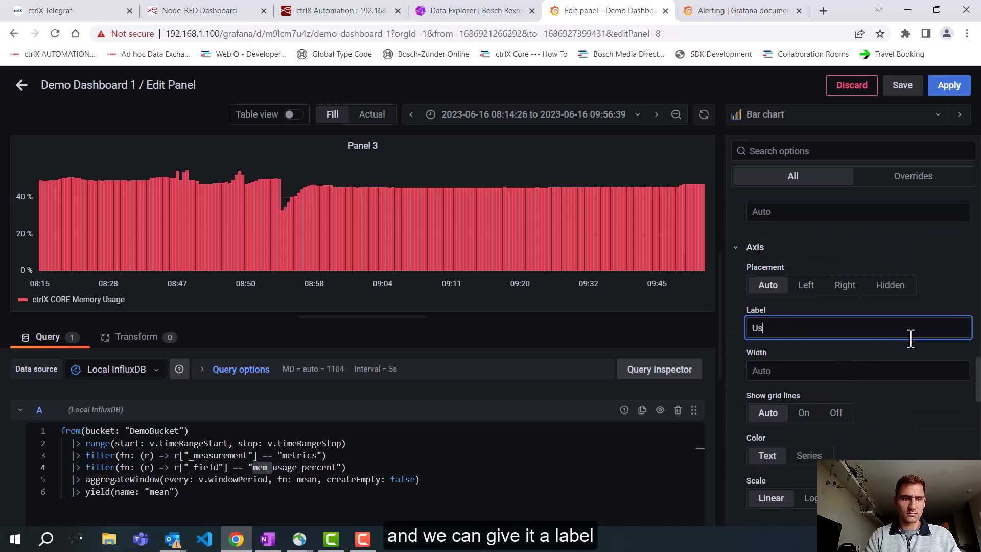
text(age)
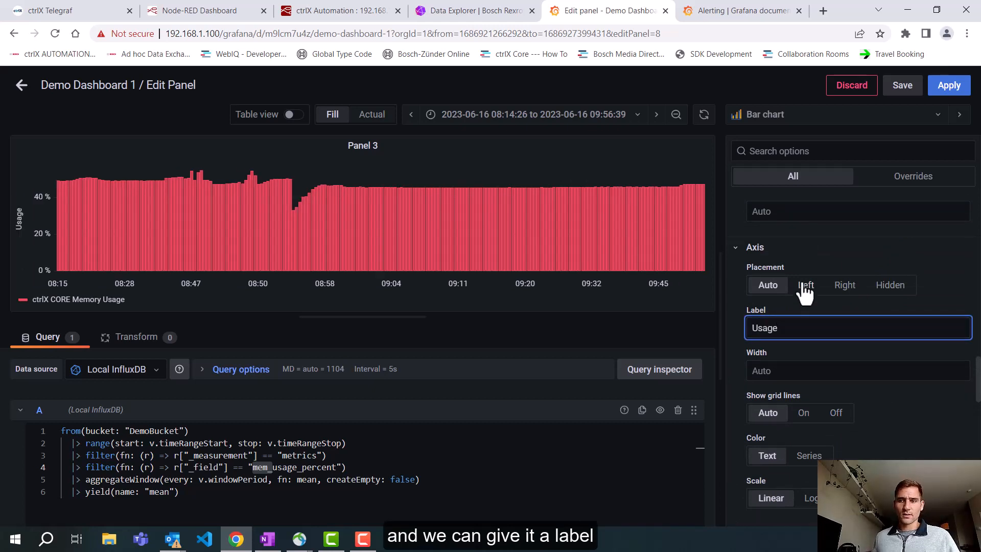
Step: Set the bar chart's red threshold to 40 and its yellow threshold to 30
scroll(827, 266, down, 15)
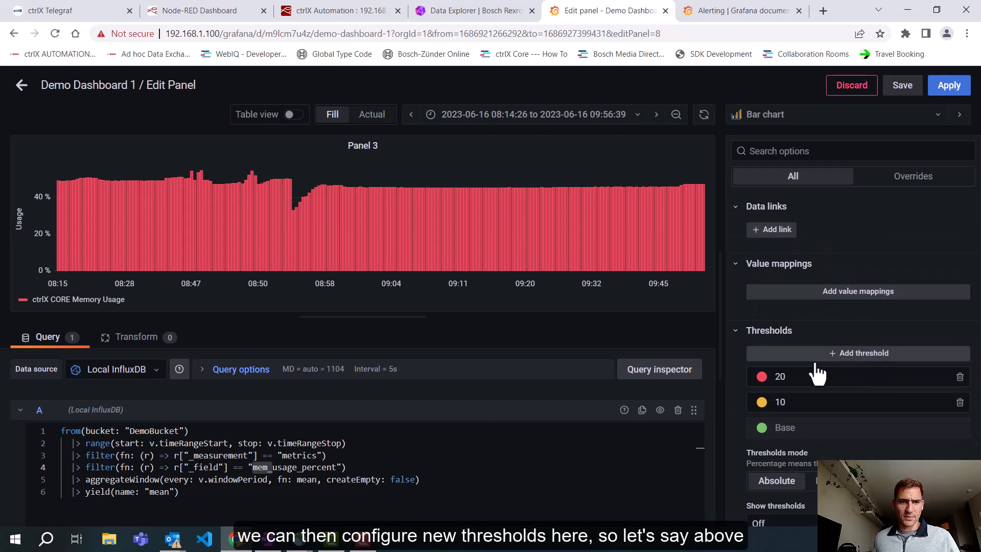
double_click(802, 375)
text(40)
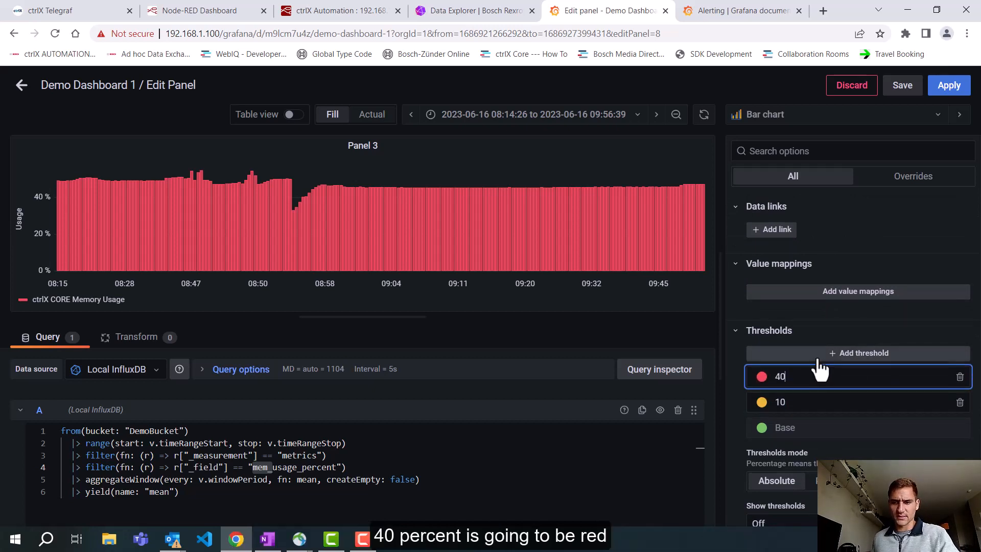
click(866, 333)
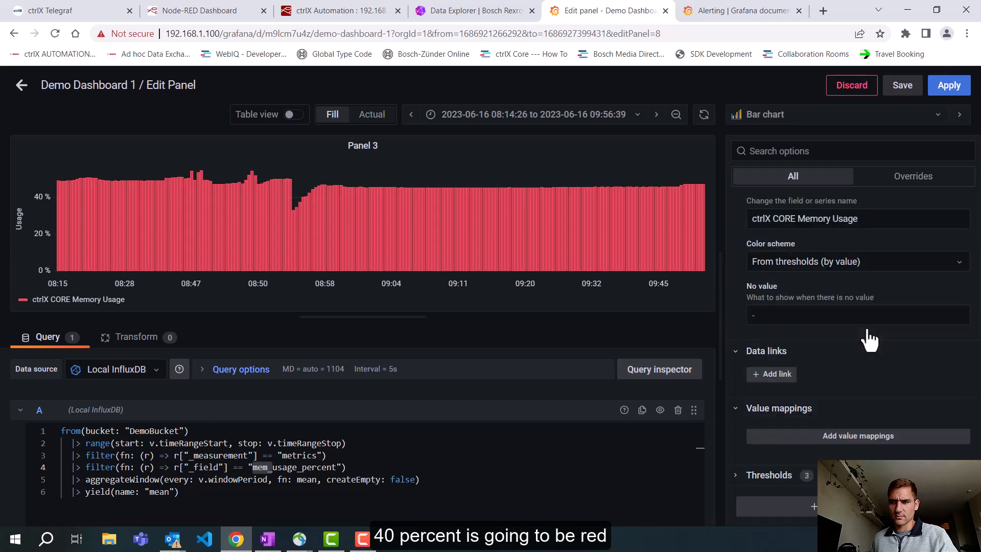
click(735, 475)
scroll(798, 354, down, 4)
click(798, 334)
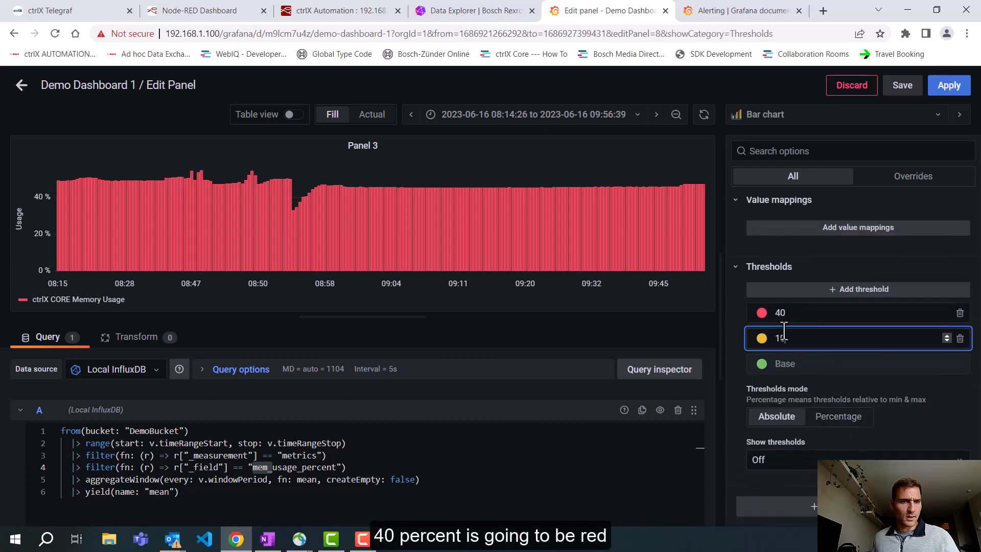
key(BackSpace)
key(BackSpace)
text(30)
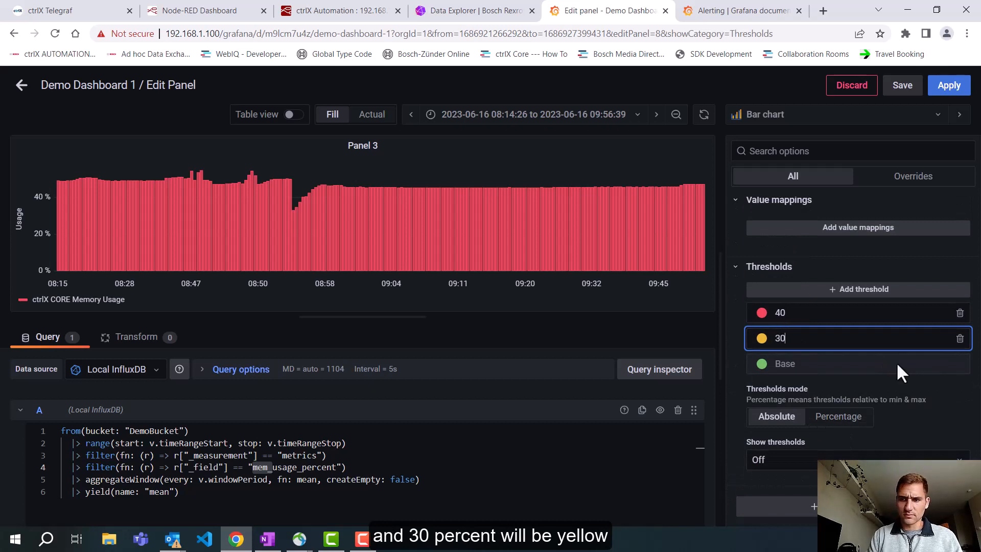
click(856, 380)
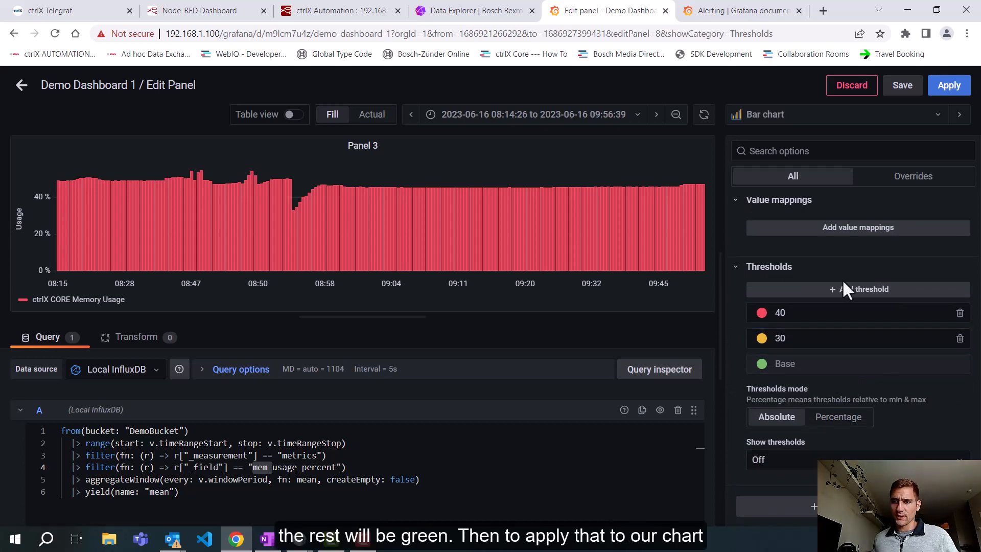
Step: Set the bar chart's gradient mode to Scheme and apply the panel changes to the dashboard
scroll(868, 279, up, 6)
scroll(871, 277, up, 10)
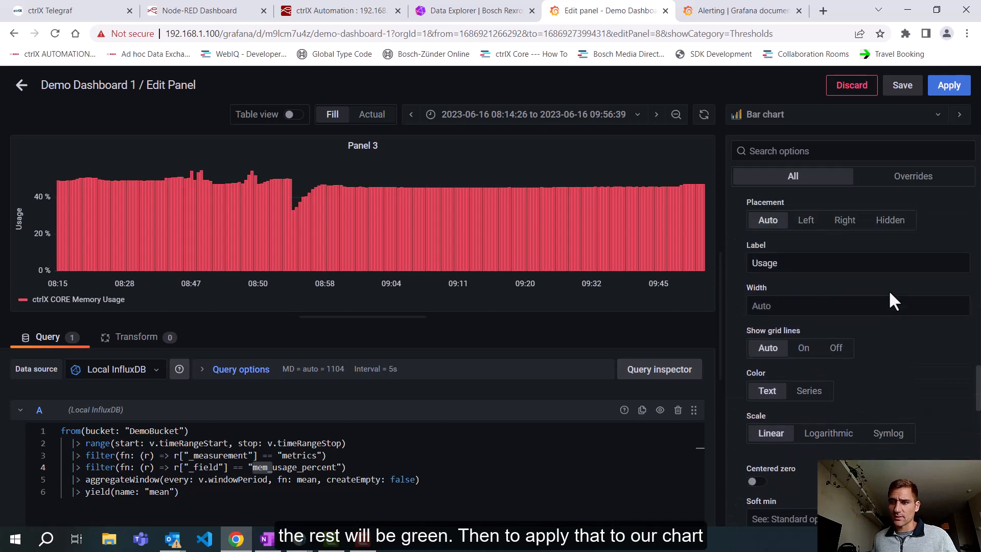
scroll(893, 304, up, 10)
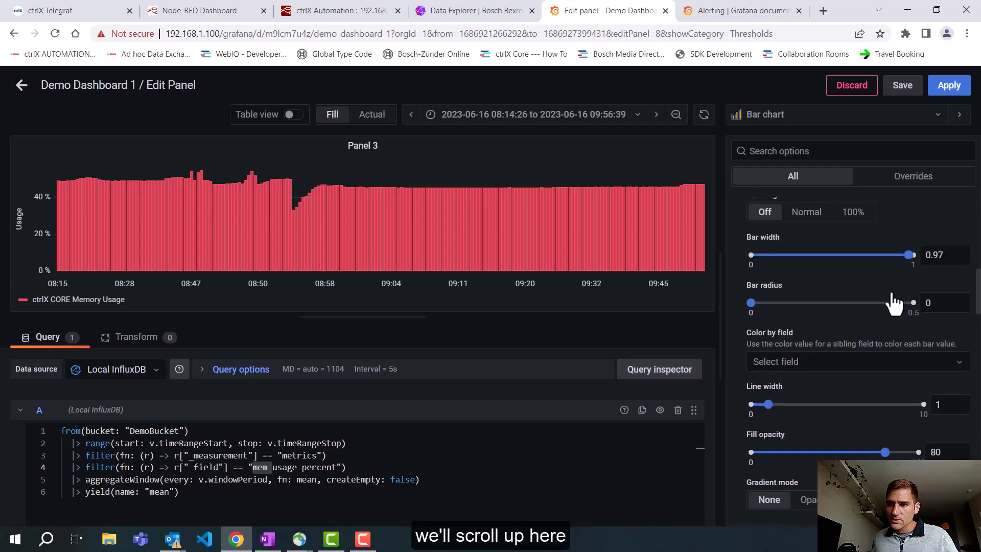
scroll(893, 304, up, 5)
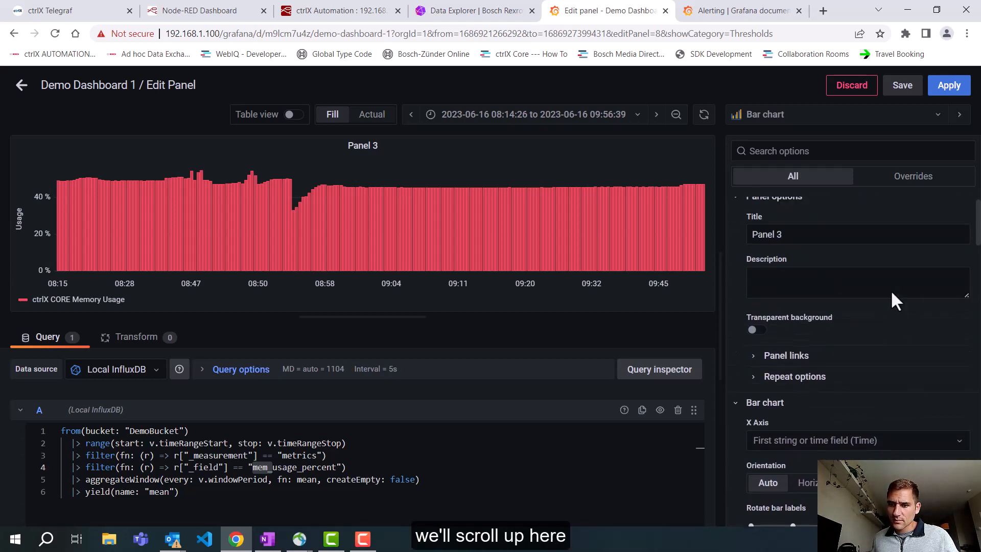
scroll(893, 300, down, 10)
scroll(893, 299, down, 4)
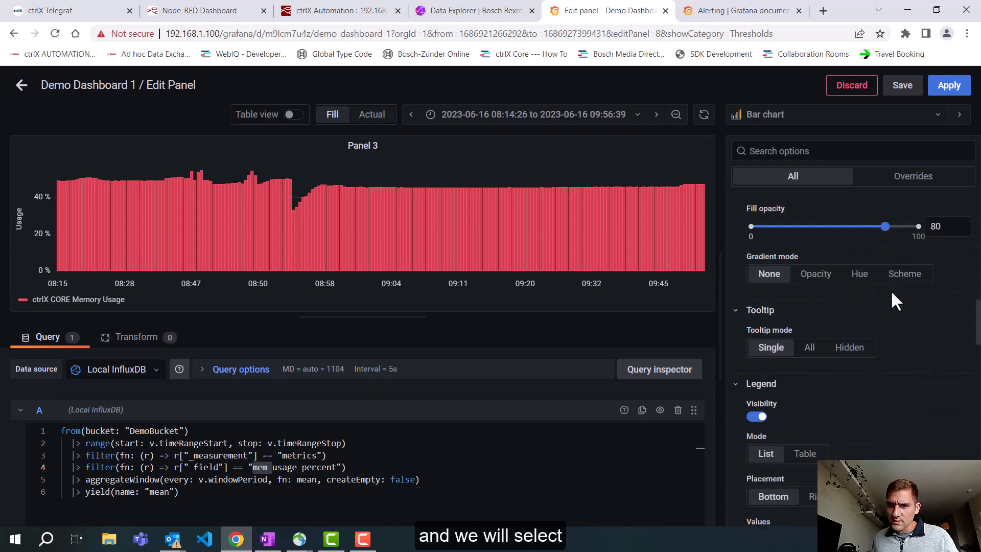
click(899, 316)
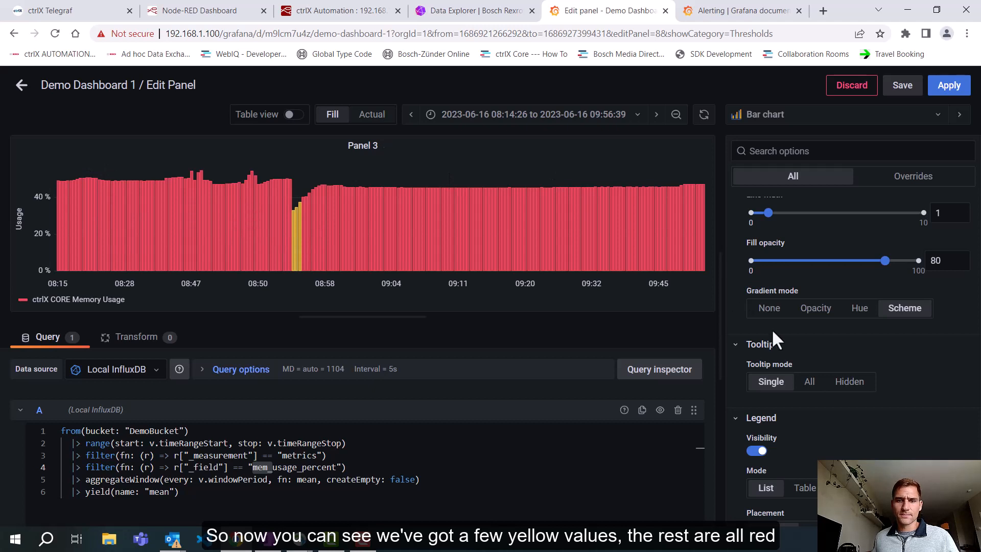
click(948, 85)
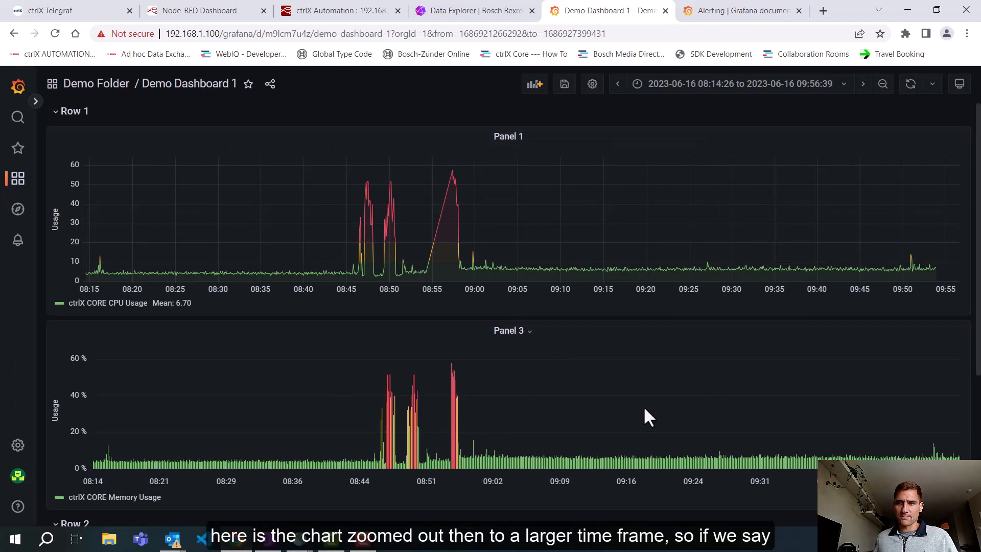
Step: Try the dashboard's quick time ranges of 1, 6, 12 and 3 hours, and settle on Last 6 hours
click(787, 84)
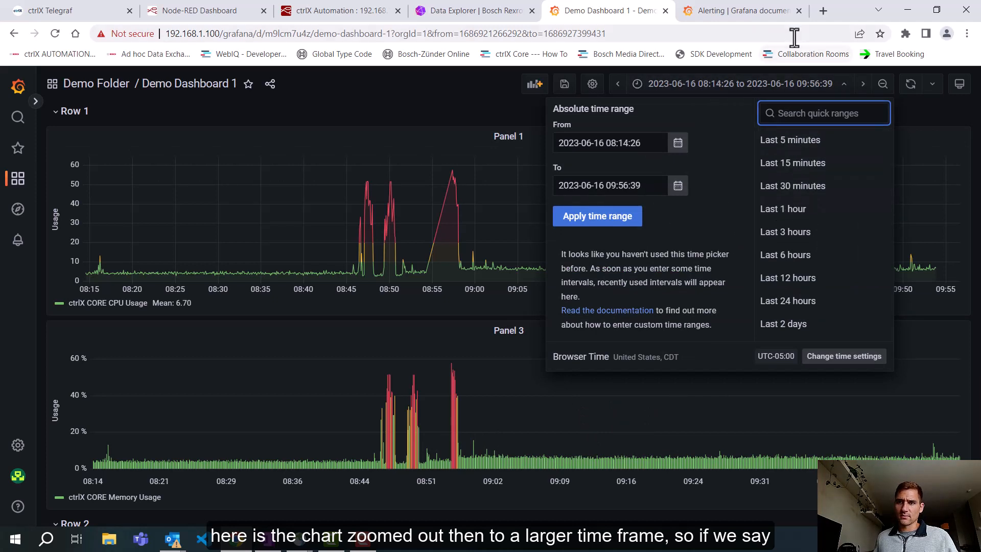
click(920, 101)
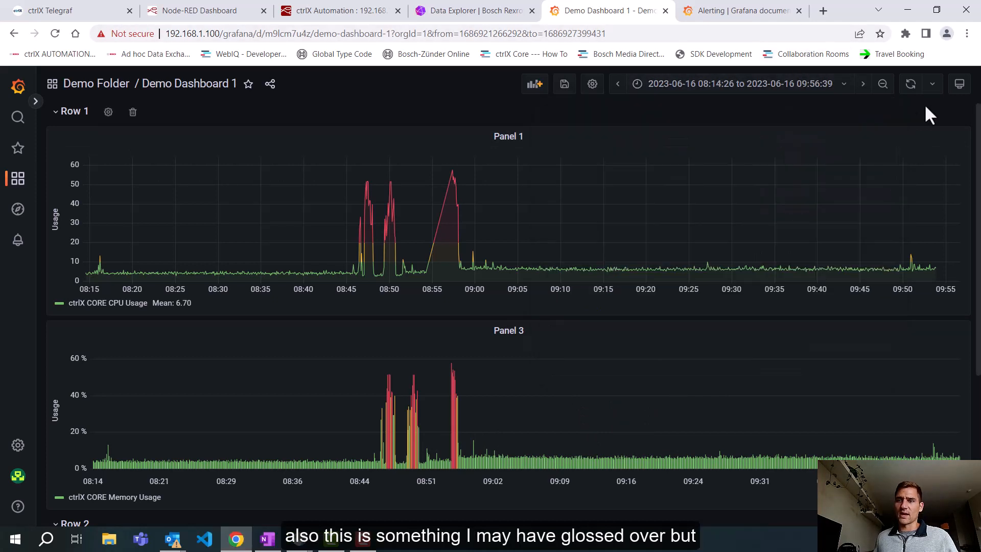
click(842, 90)
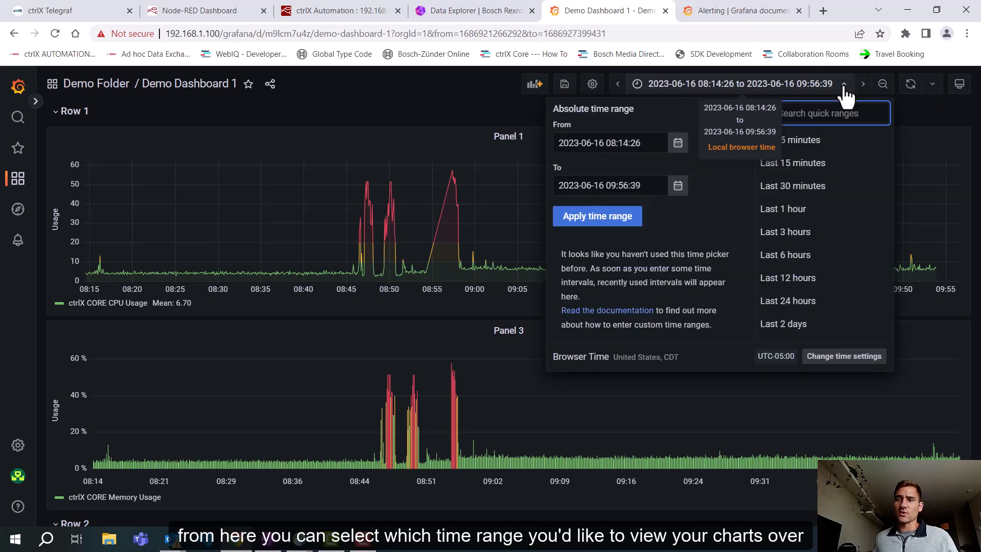
click(808, 209)
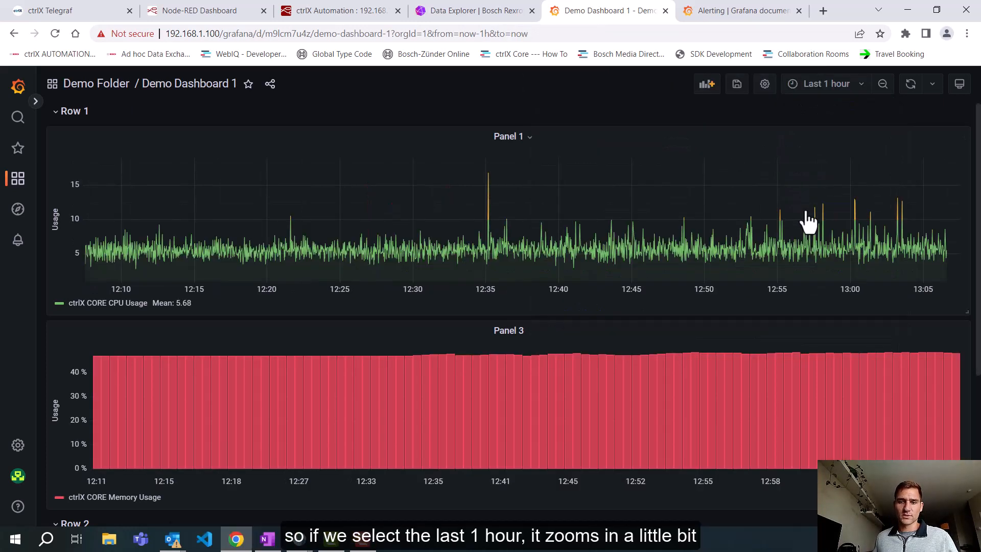
click(842, 88)
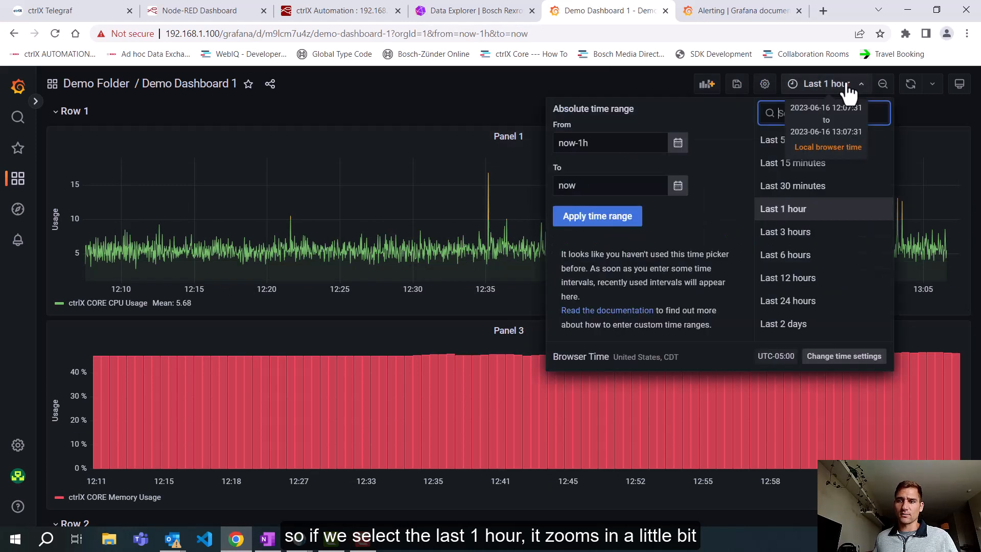
click(801, 258)
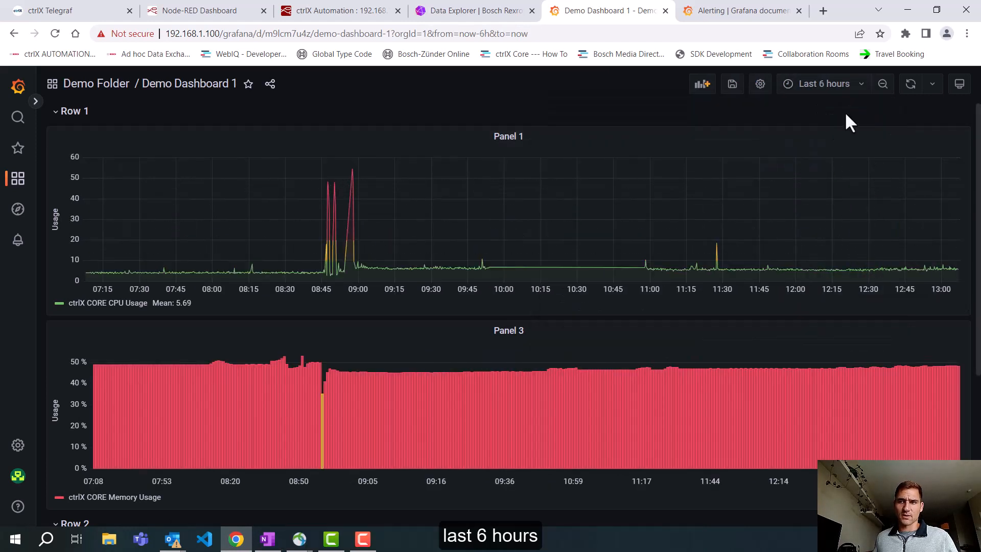
click(843, 84)
click(817, 279)
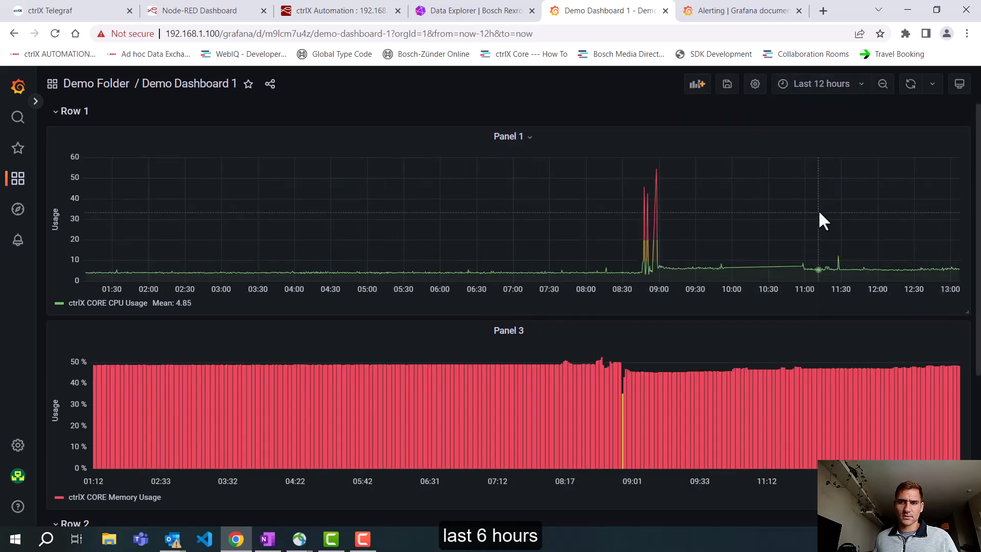
click(823, 85)
click(794, 234)
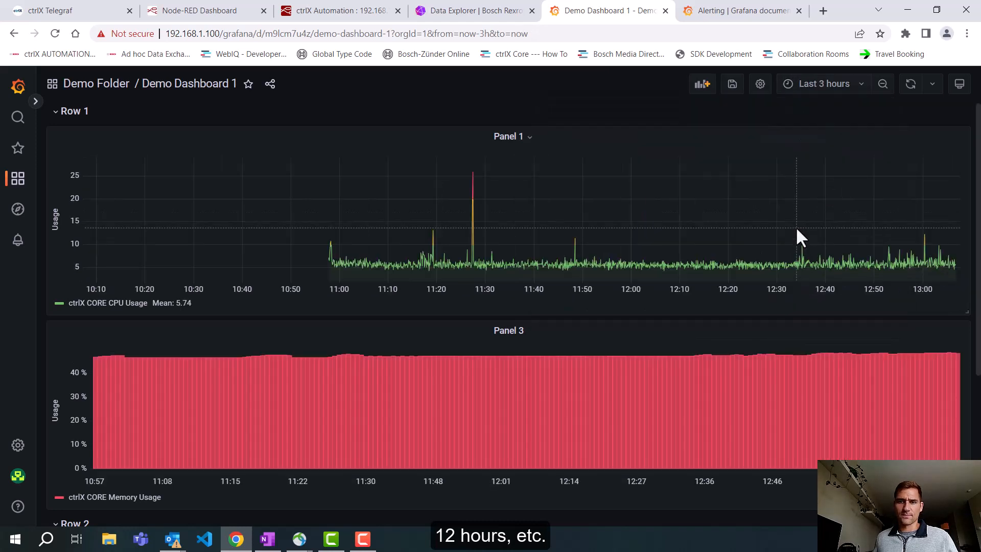
click(799, 85)
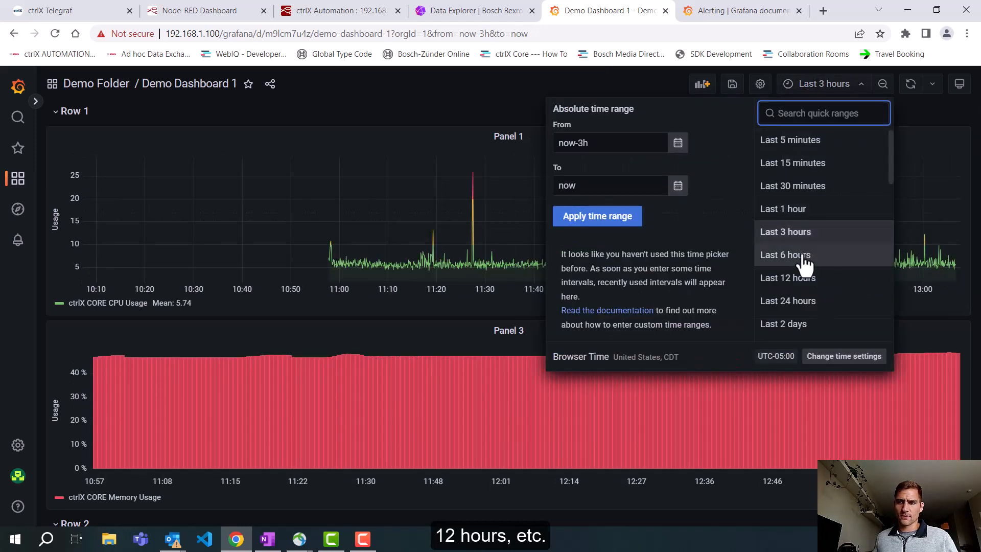
click(781, 255)
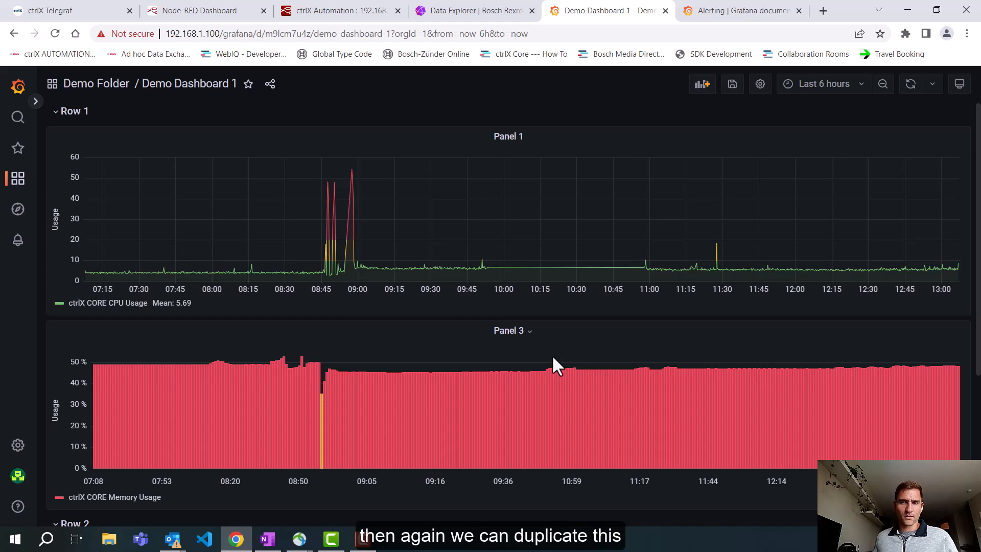
Step: Duplicate the memory usage bar chart panel on the dashboard
scroll(552, 359, down, 2)
click(459, 202)
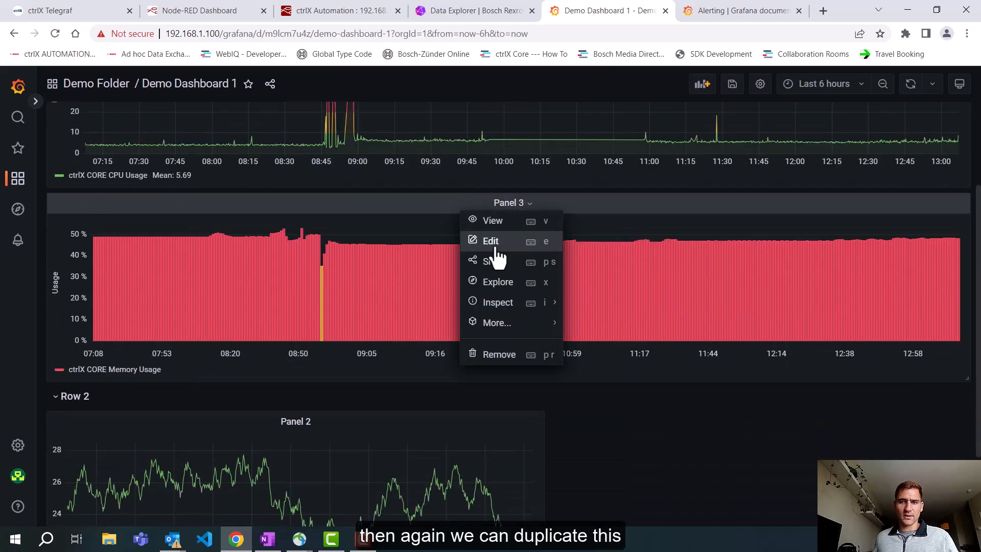
mouse_move(505, 322)
click(574, 330)
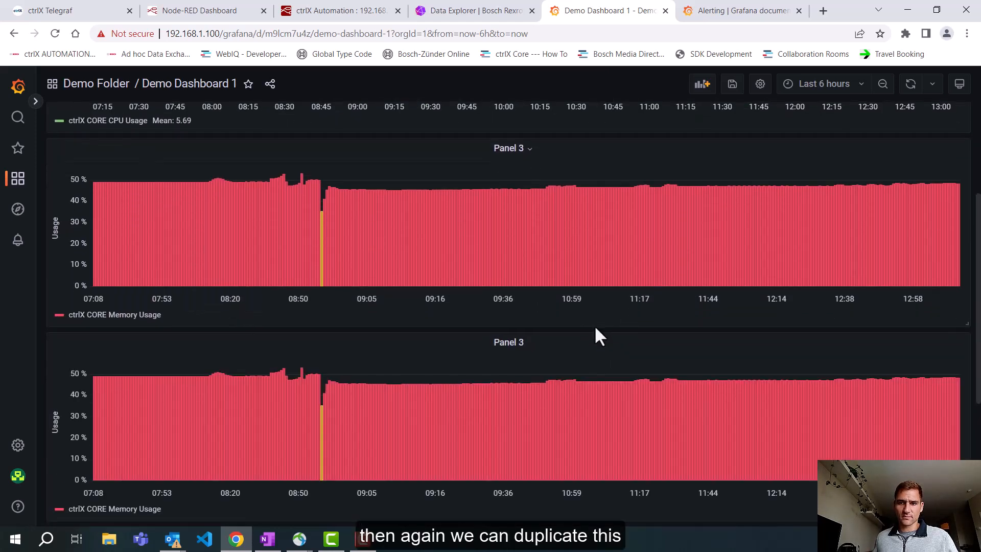
Step: Change the duplicated memory usage panel's visualization to Table and apply the change to the dashboard
click(540, 341)
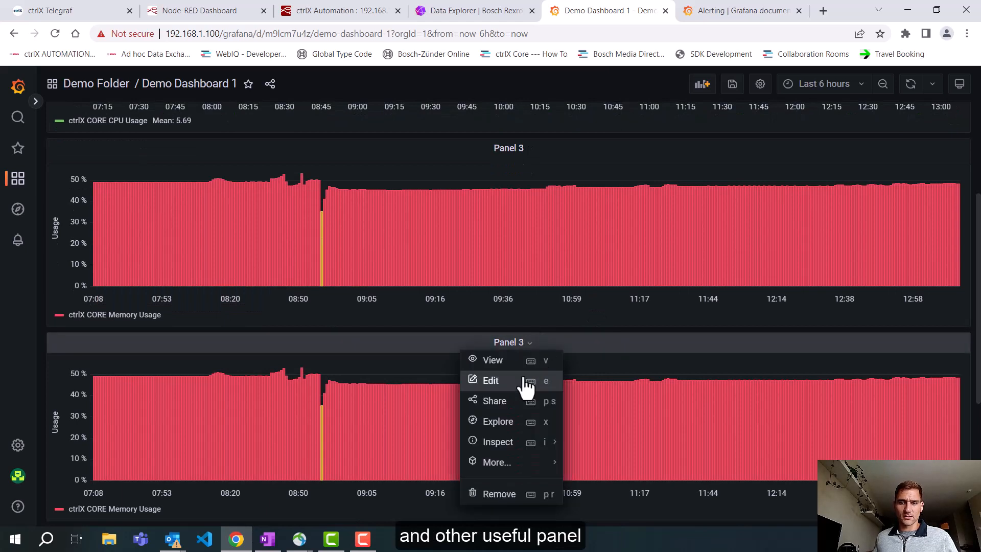
click(525, 379)
click(767, 120)
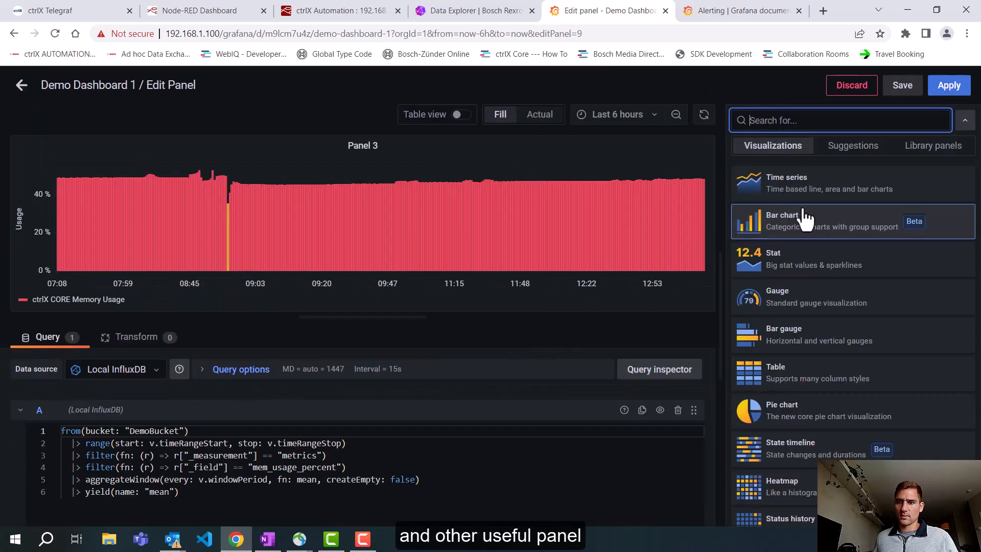
scroll(838, 309, down, 2)
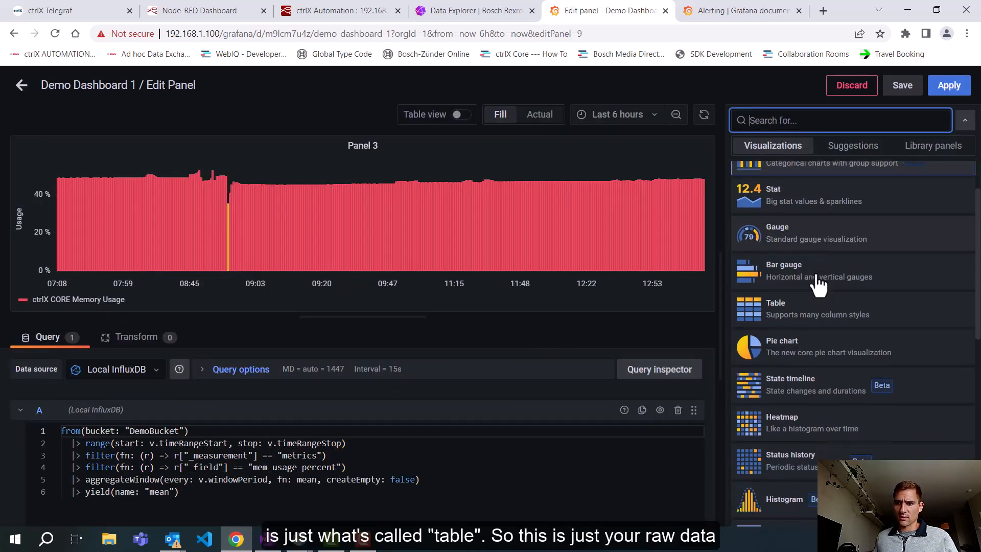
click(820, 309)
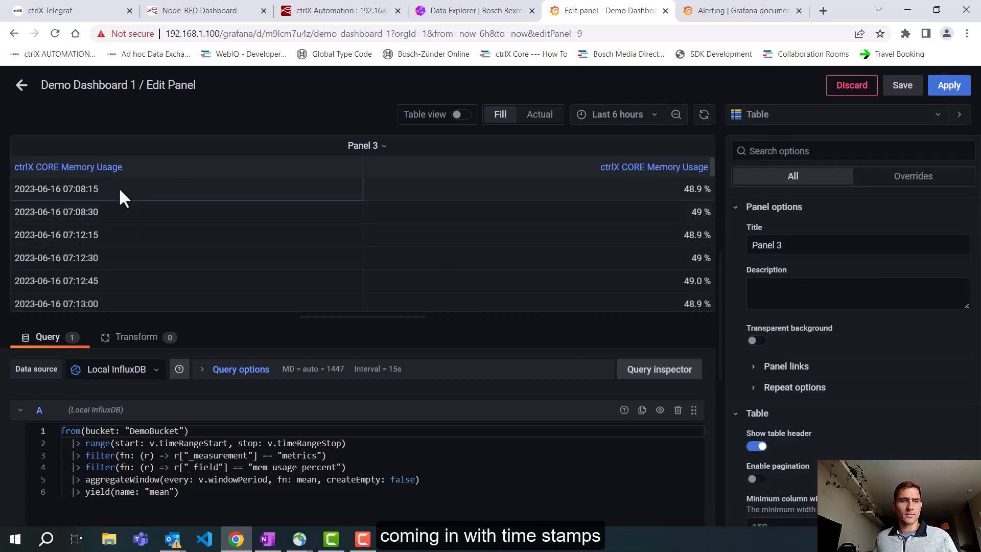
click(967, 85)
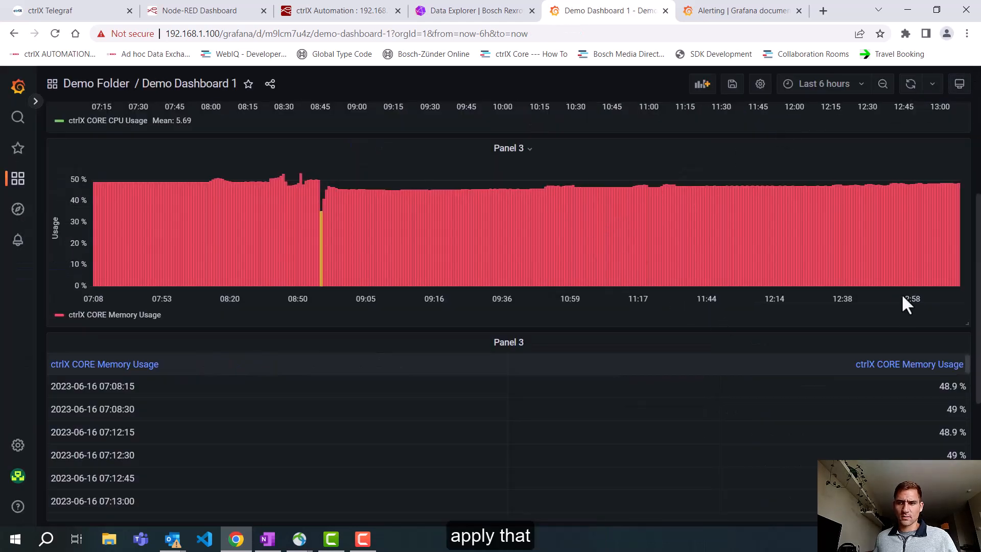
Step: Shrink the memory bar chart and place the table beside it, filling the remaining row width at a matching reduced height
drag(964, 323, 390, 280)
drag(968, 471, 373, 345)
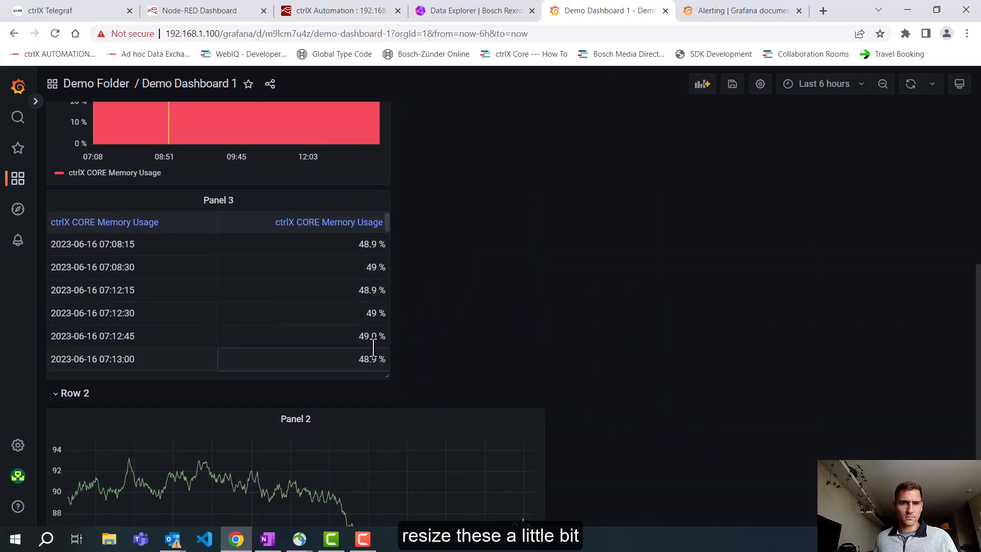
drag(322, 203, 704, 153)
scroll(744, 215, up, 4)
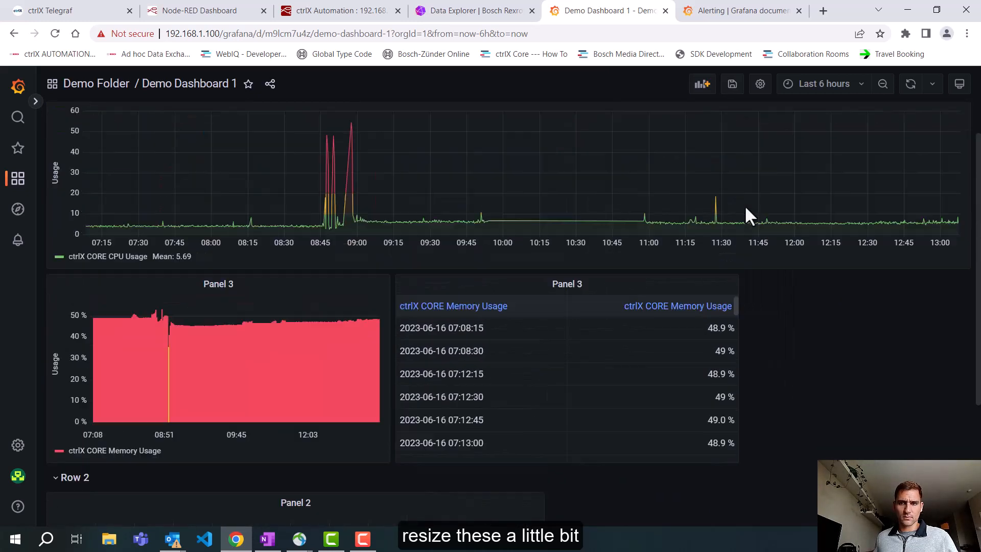
drag(738, 504, 969, 460)
drag(386, 502, 391, 456)
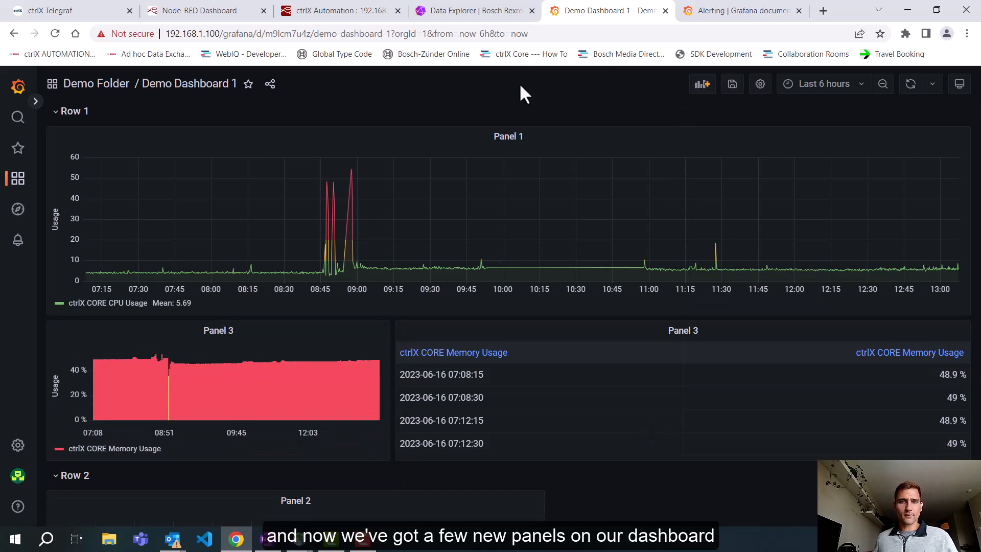
Step: Open the alert rules page, saving the dashboard's pending changes on the way out
mouse_move(6, 250)
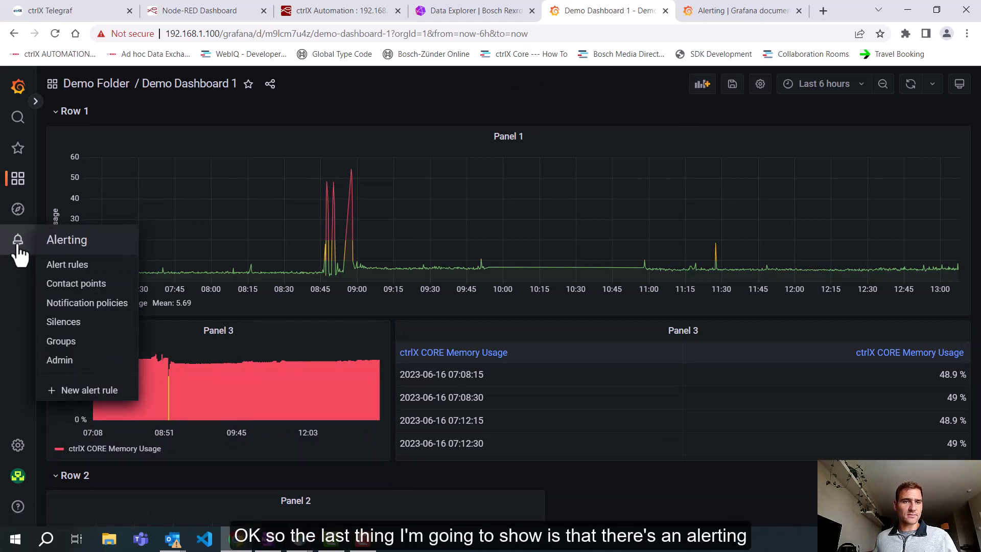
click(18, 246)
click(583, 204)
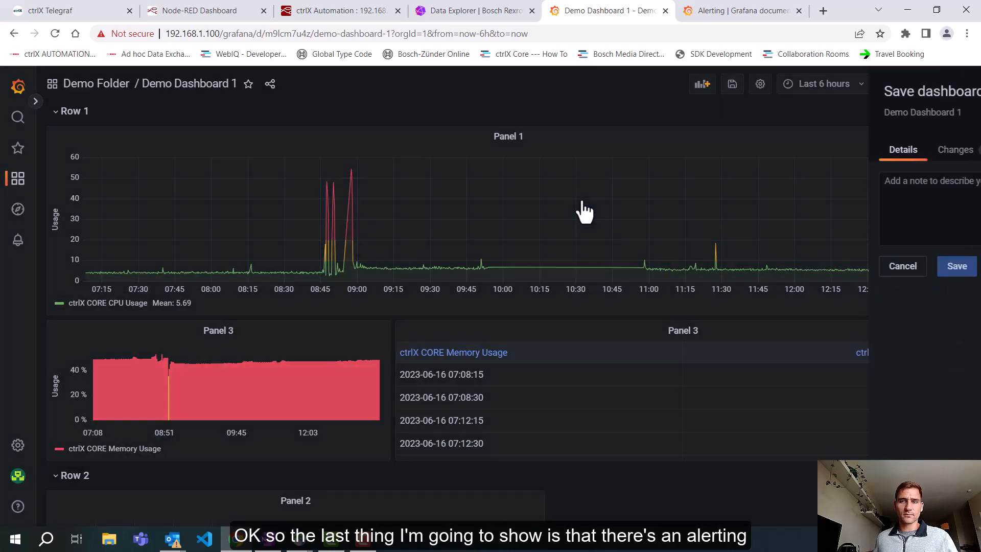
click(677, 266)
mouse_move(4, 236)
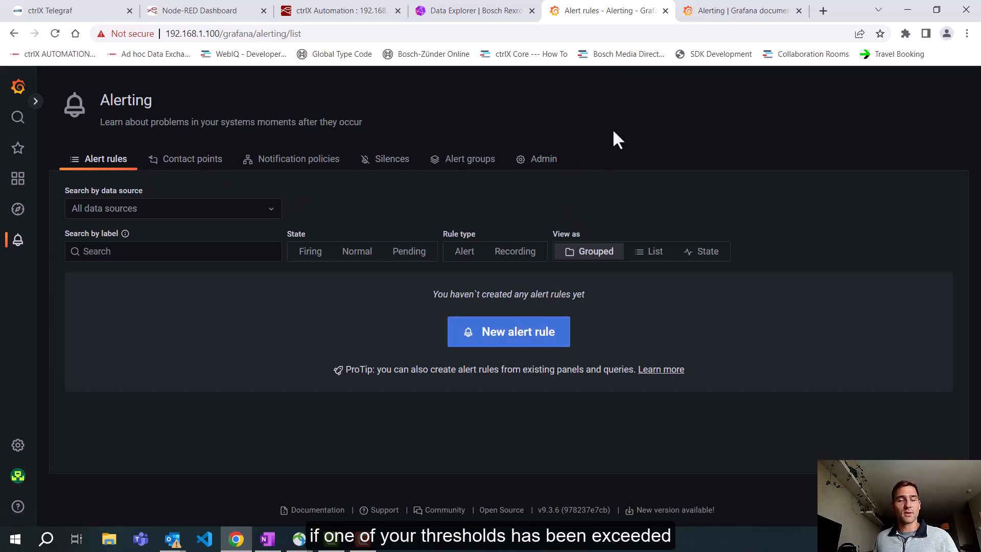
Step: Set the organization's home dashboard to Demo Folder/Demo Dashboard 1 and save the preferences
mouse_move(10, 452)
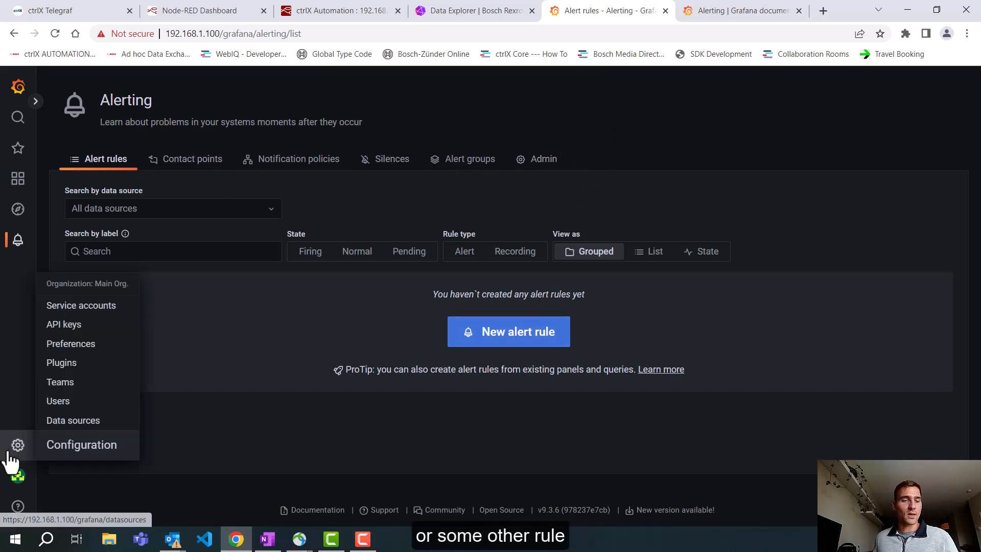
click(11, 451)
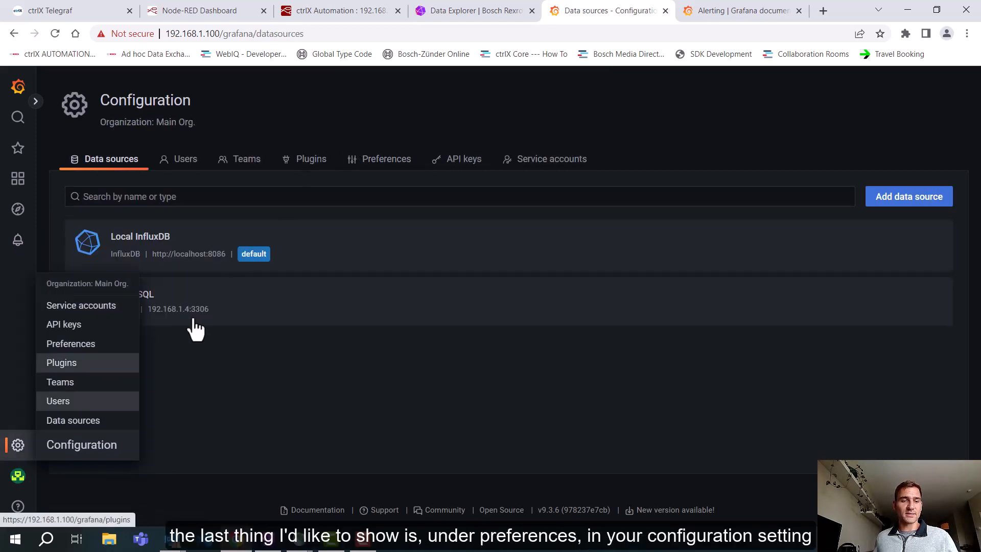
click(402, 161)
scroll(262, 292, down, 1)
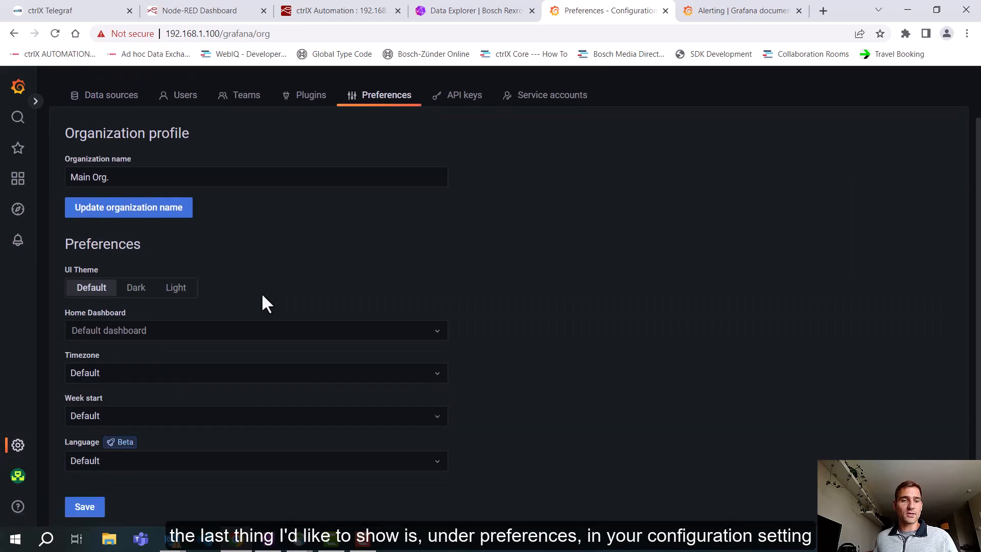
click(161, 333)
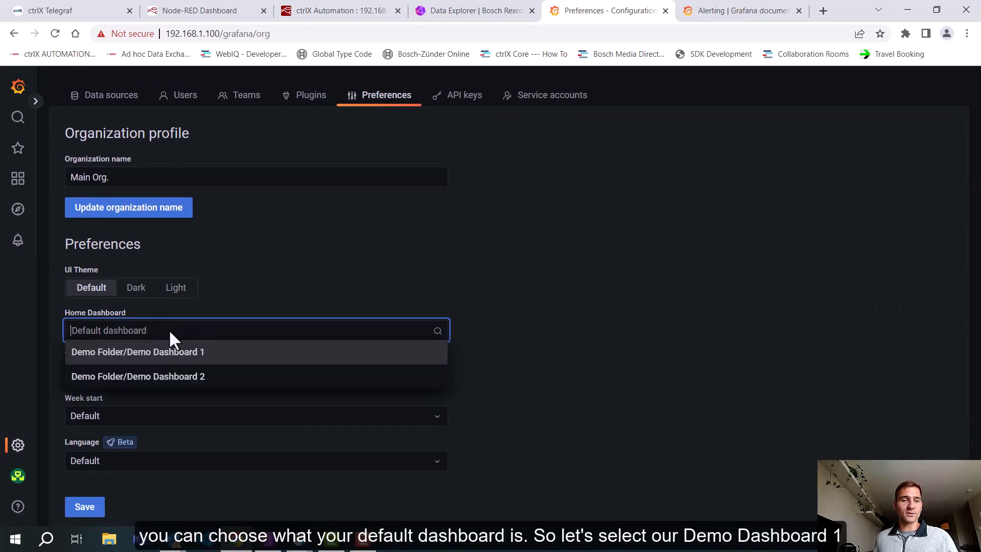
click(154, 359)
click(88, 506)
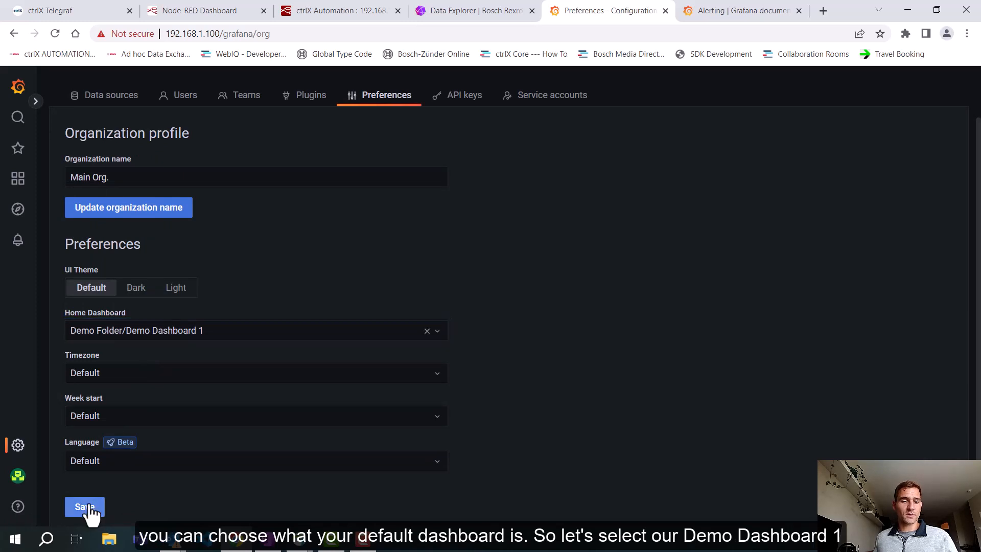
click(614, 221)
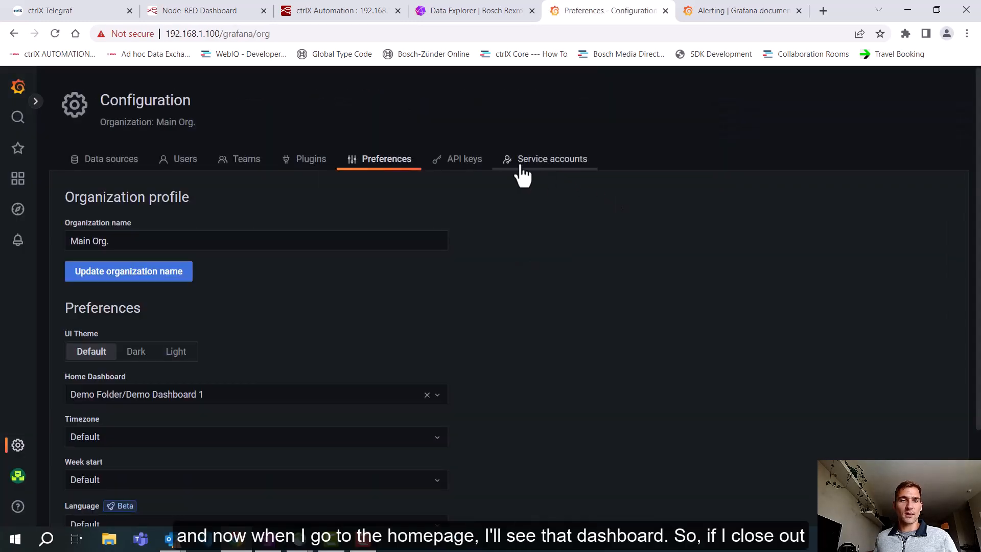
Step: Check the home dashboard, close it, and reopen the IoT Dashboard from the ctrlX Core web interface
click(20, 95)
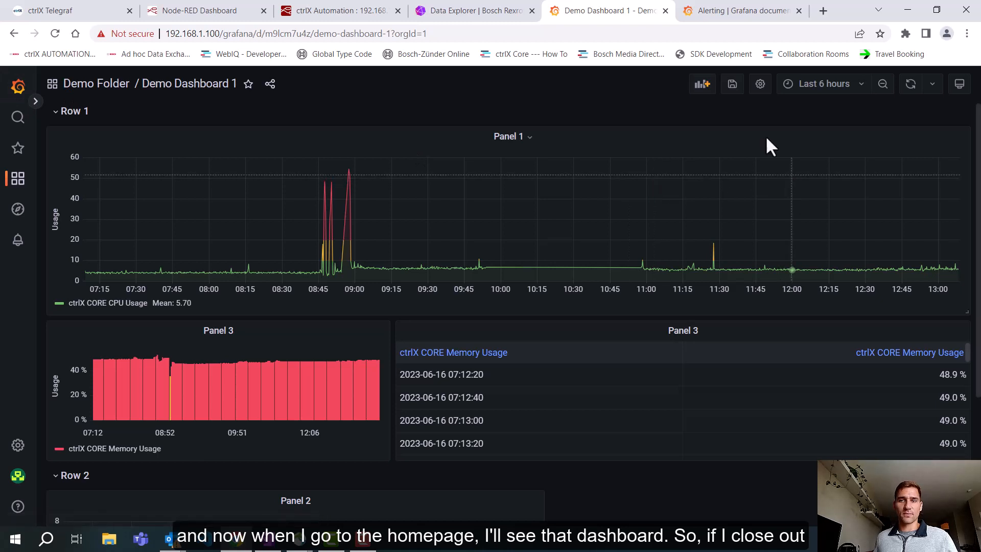
click(664, 11)
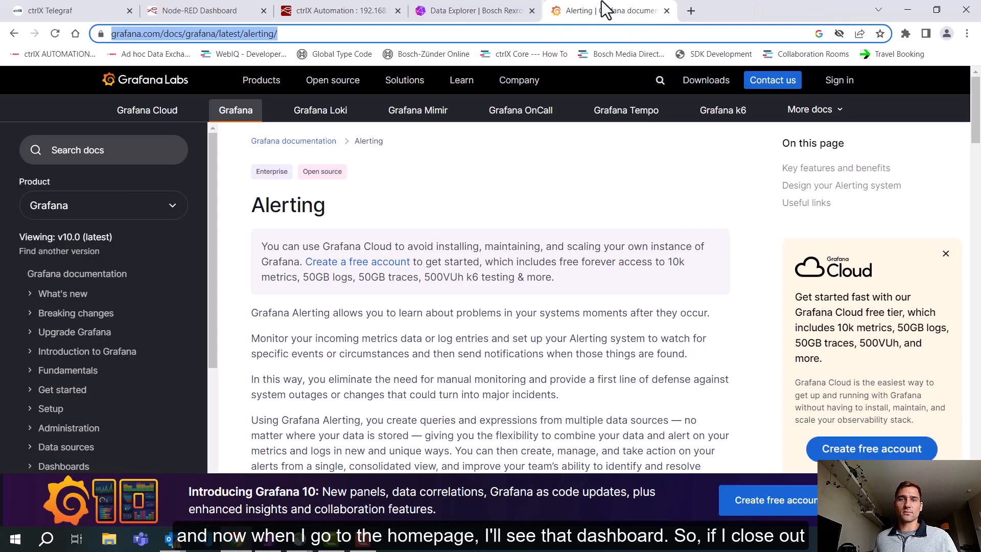
click(90, 12)
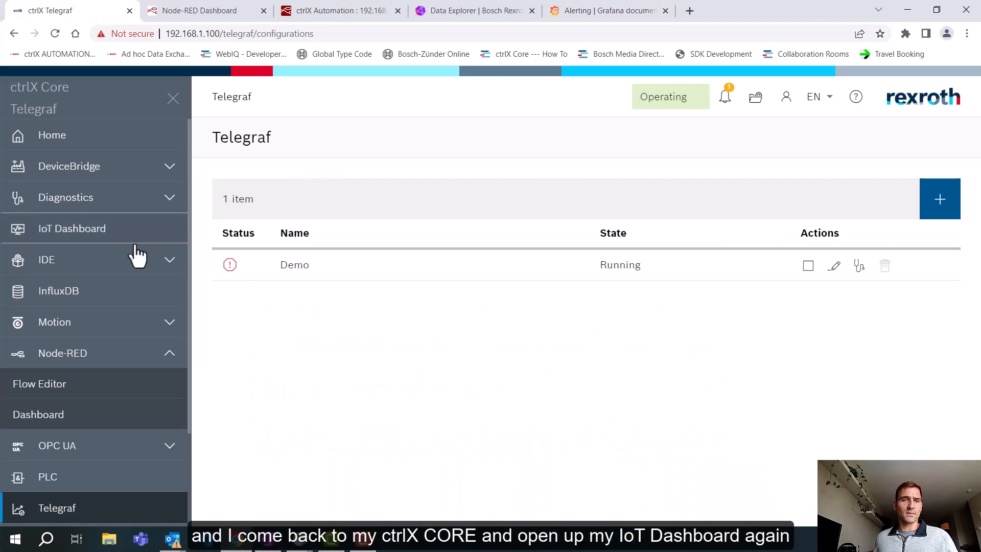
click(78, 240)
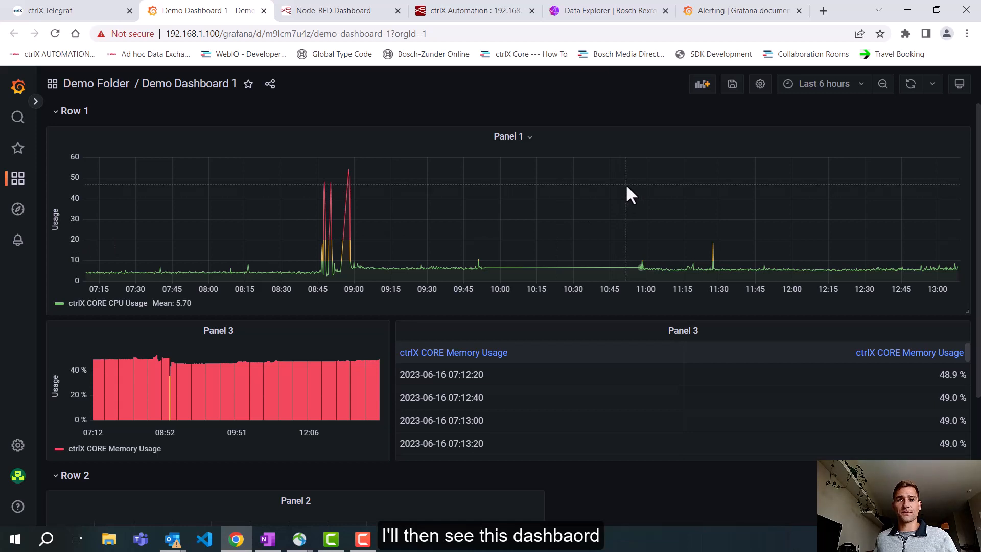
Step: View the whole dashboard in kiosk mode, then return to the normal view
click(960, 87)
click(960, 88)
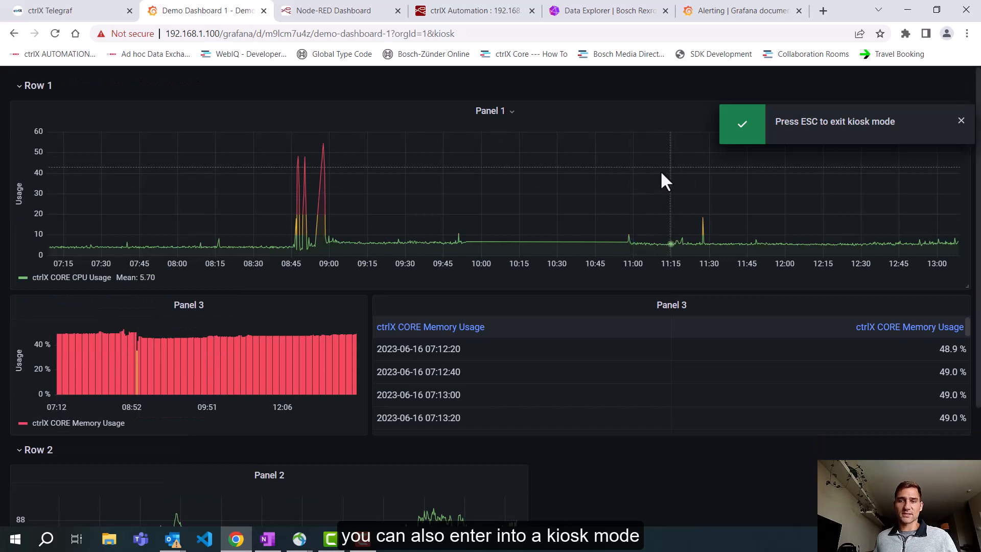
scroll(626, 181, down, 2)
scroll(626, 180, up, 2)
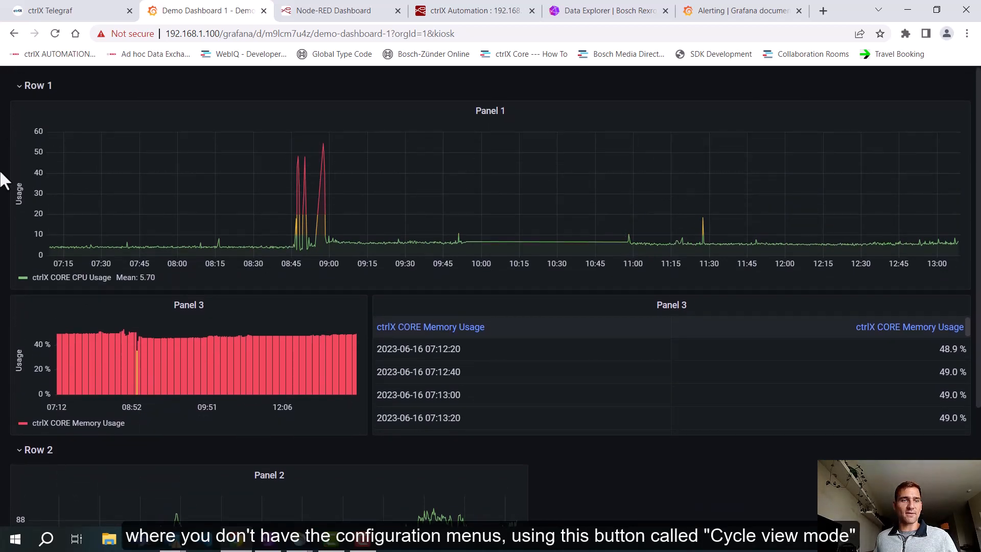
key(Escape)
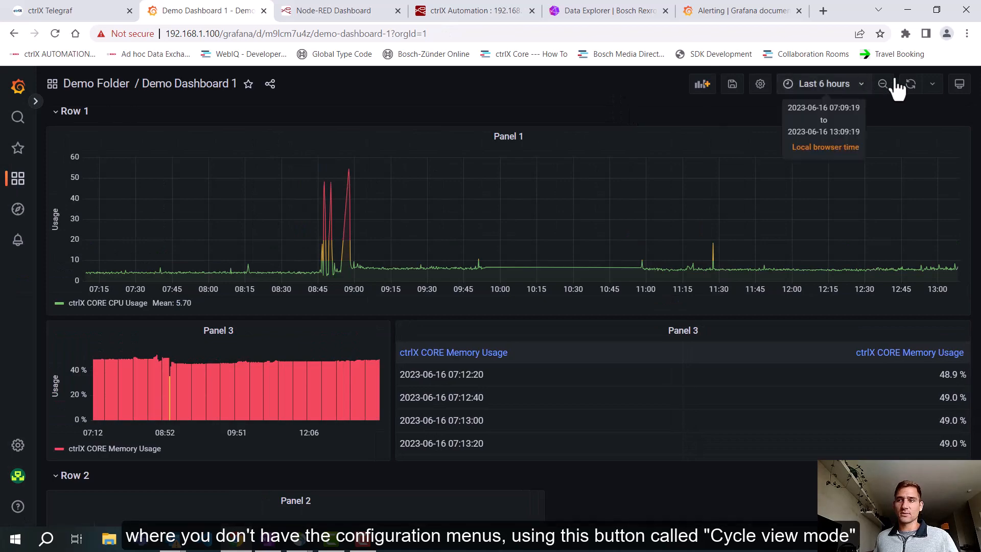
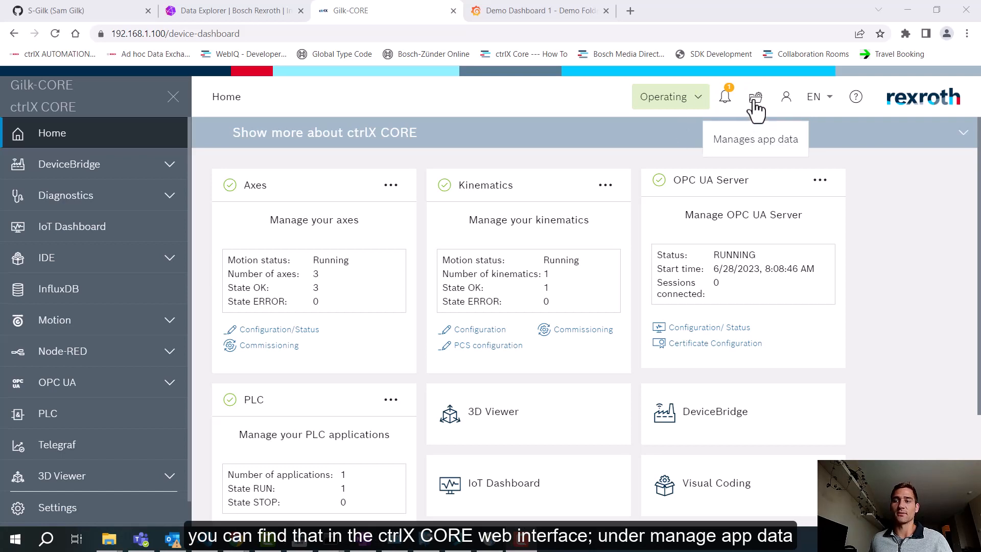
Step: Open the IoT Dashboard's grafana.ini configuration file from the ctrlX CORE app data and widen its editor pane
click(751, 106)
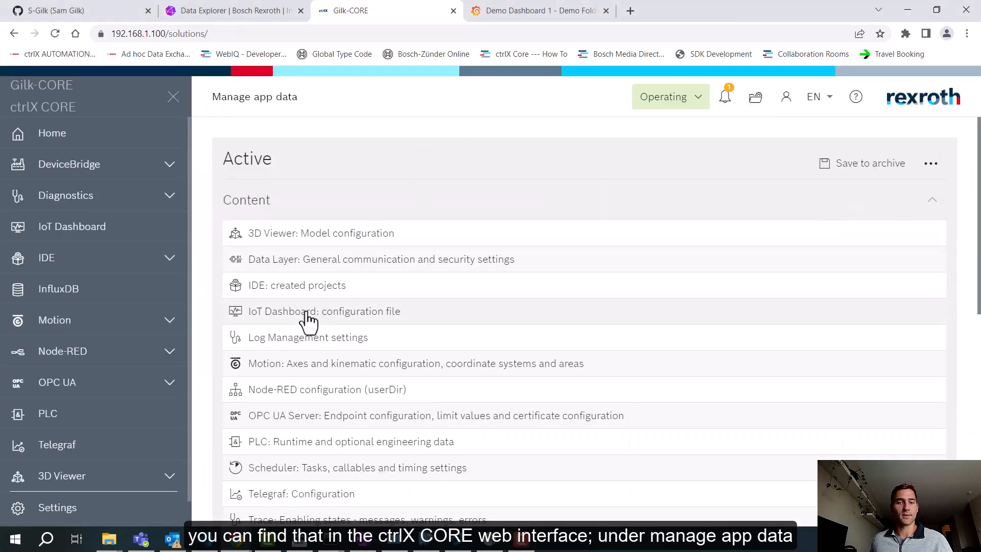
click(304, 322)
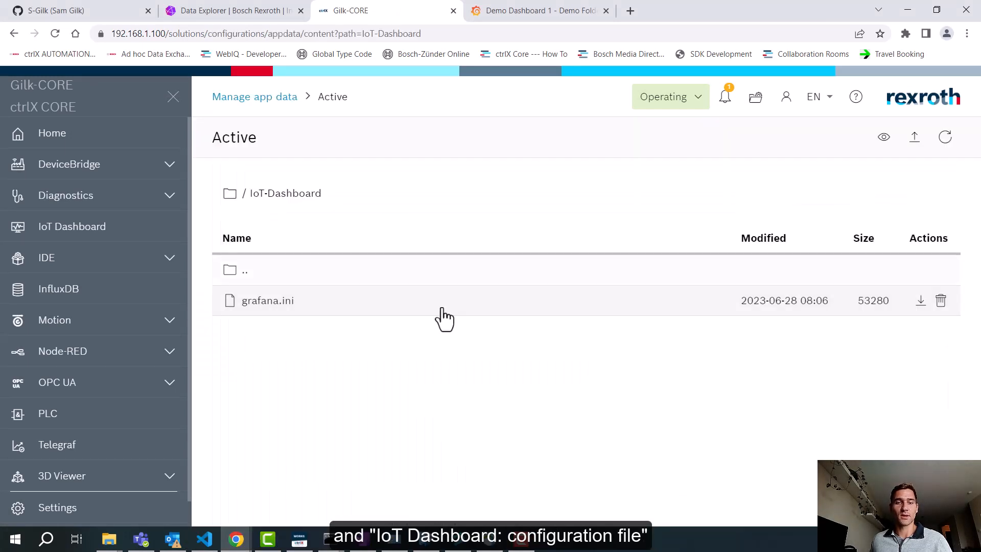
click(318, 313)
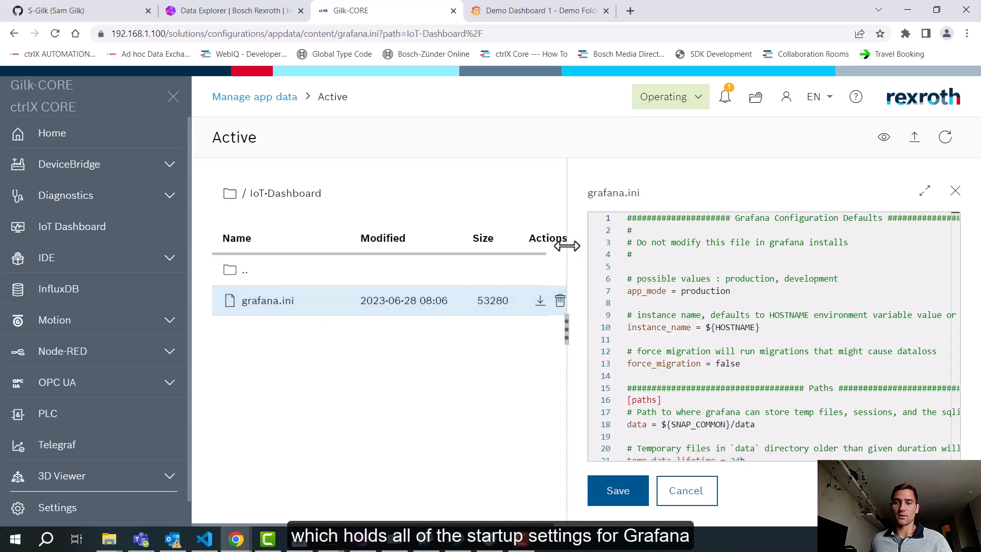
drag(566, 244, 424, 256)
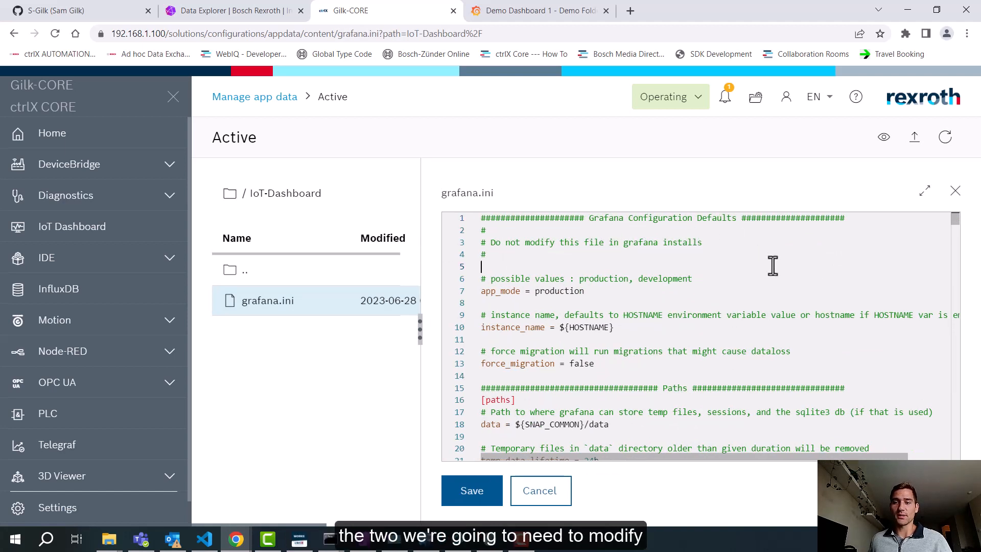
Step: Search grafana.ini for "embed" and examine the allow_embedding setting and the comment describing it
key(ctrl+f)
text(emb)
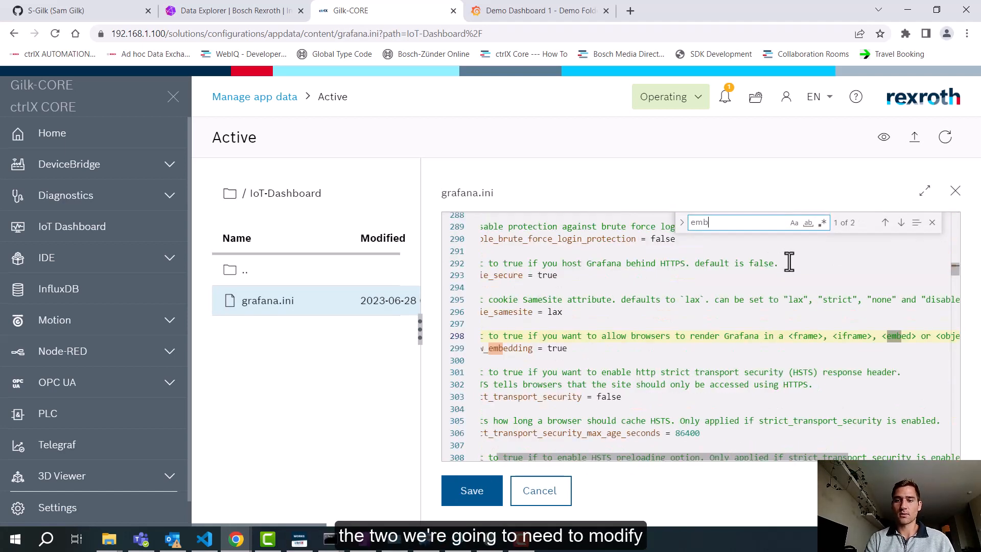
text(ed)
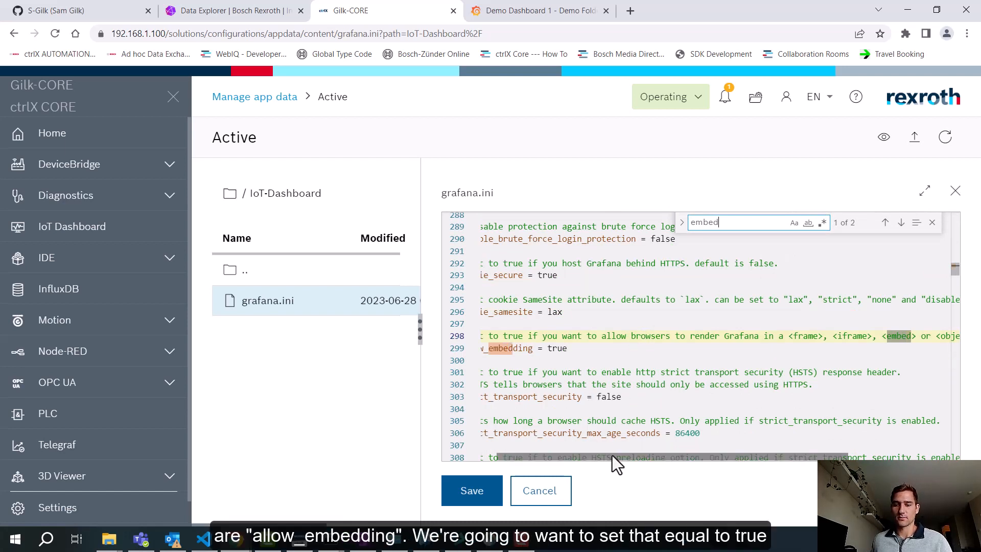
drag(617, 460, 565, 459)
click(597, 349)
double_click(574, 350)
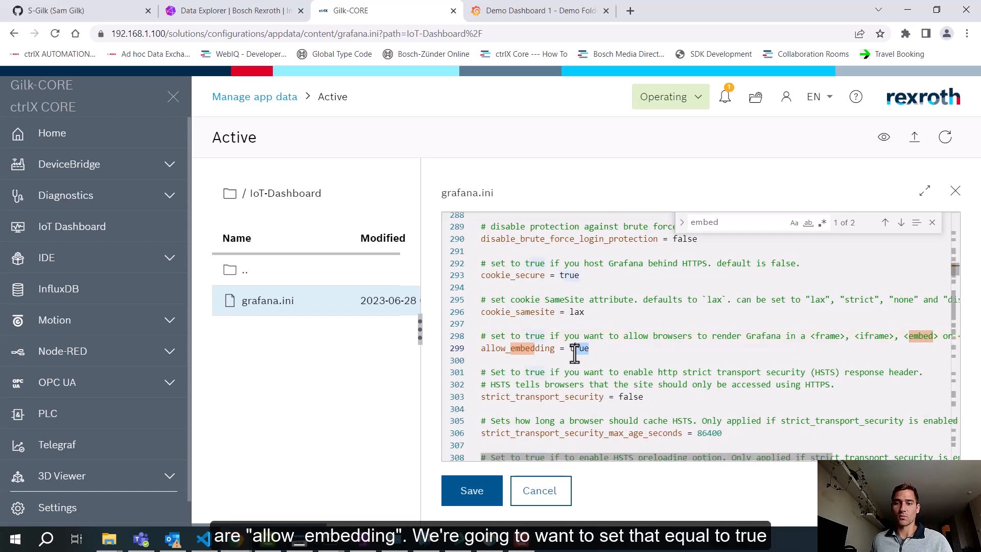
click(739, 223)
drag(652, 335, 894, 338)
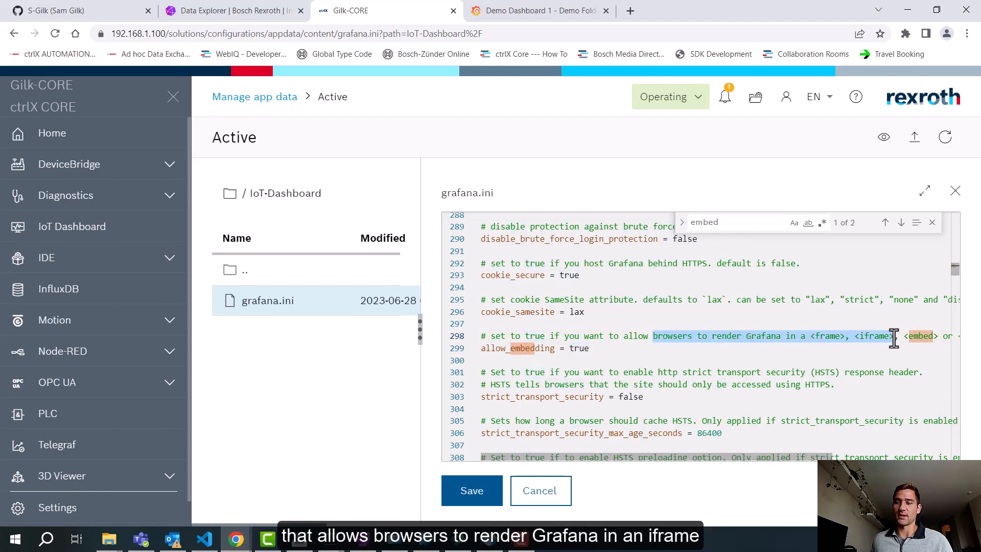
Step: Search grafana.ini for "anony" and examine the enabled setting in the auth.anonymous section
double_click(749, 225)
text(anony)
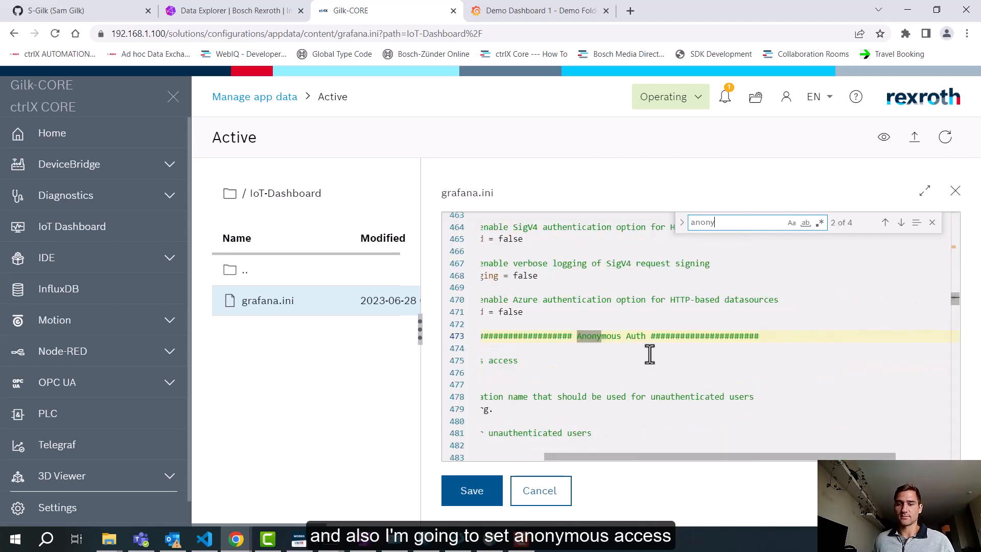
drag(652, 456, 535, 455)
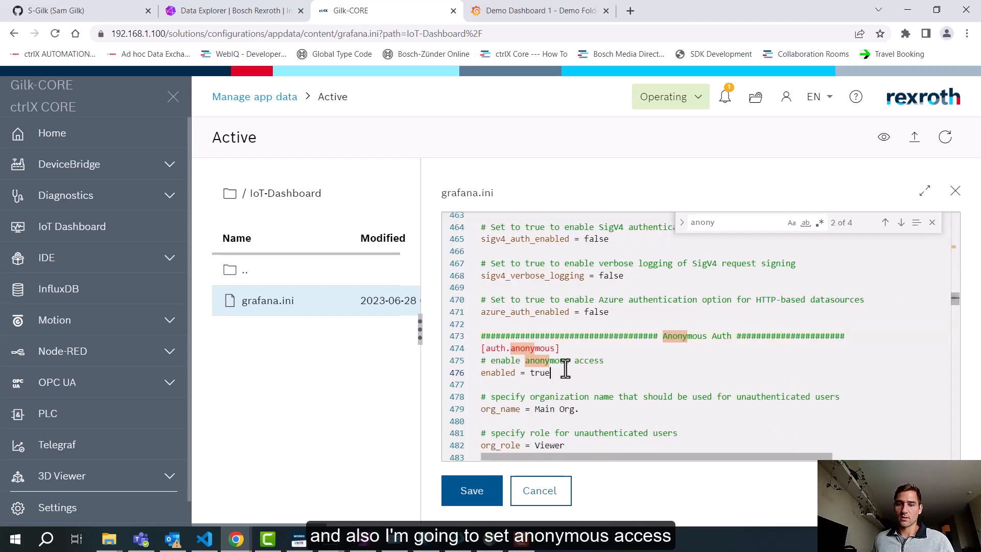
drag(576, 372, 481, 373)
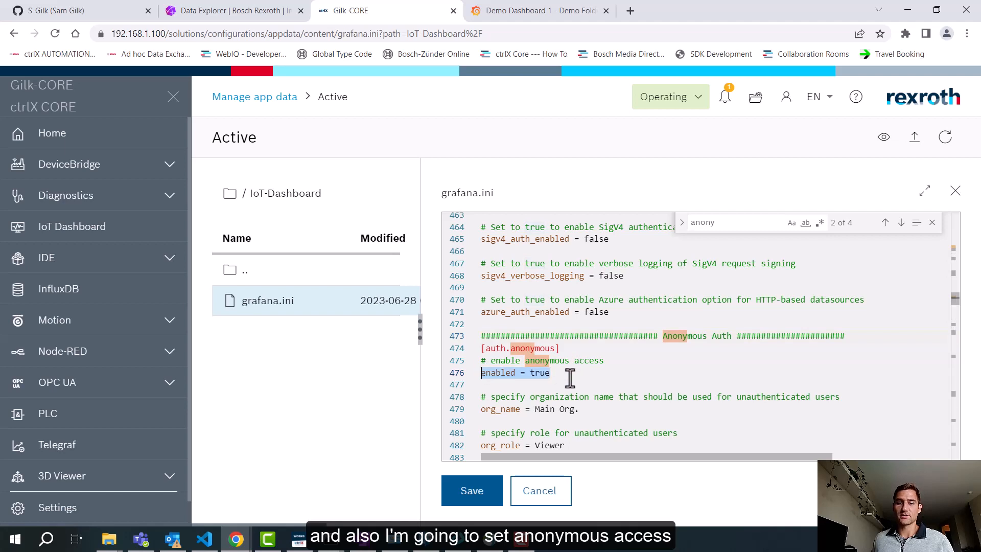
click(602, 374)
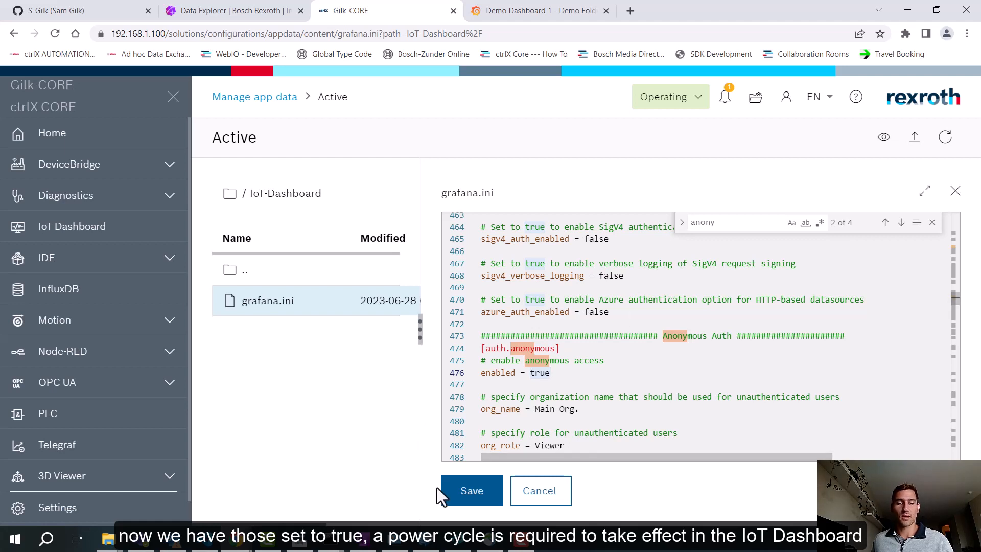
Step: Switch to WebIQ Designer, open the iframe-demo project's layout, and select the iframe widget in the widget hierarchy
mouse_move(460, 544)
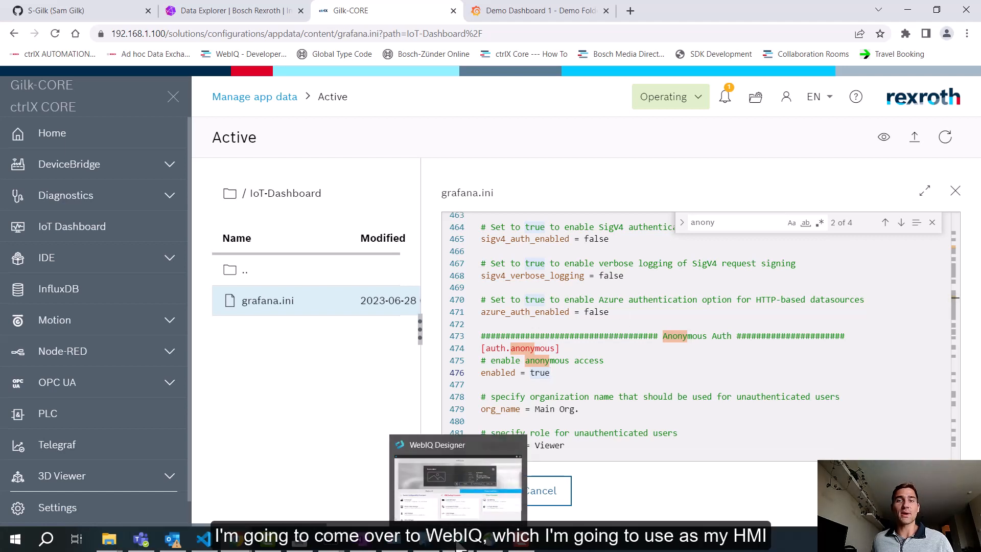
click(460, 544)
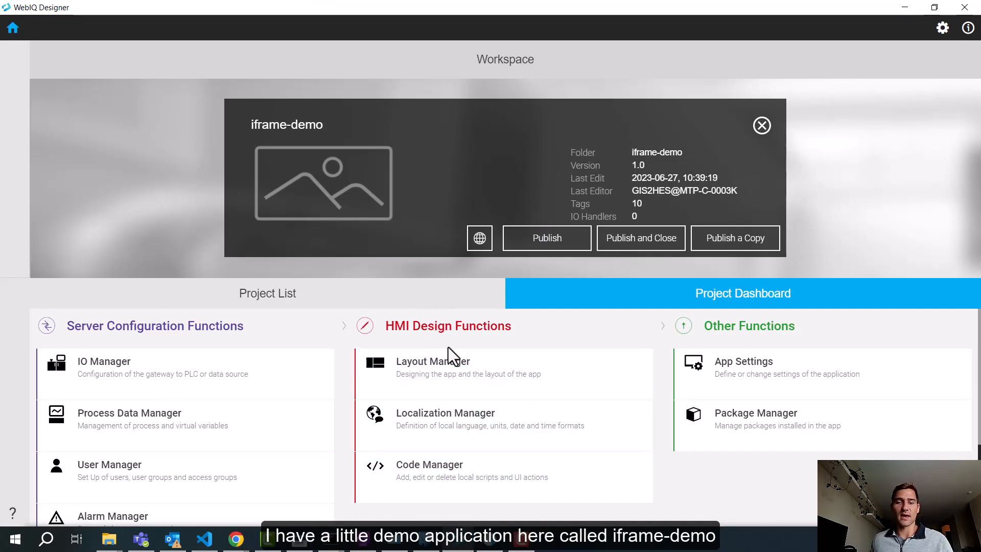
click(452, 368)
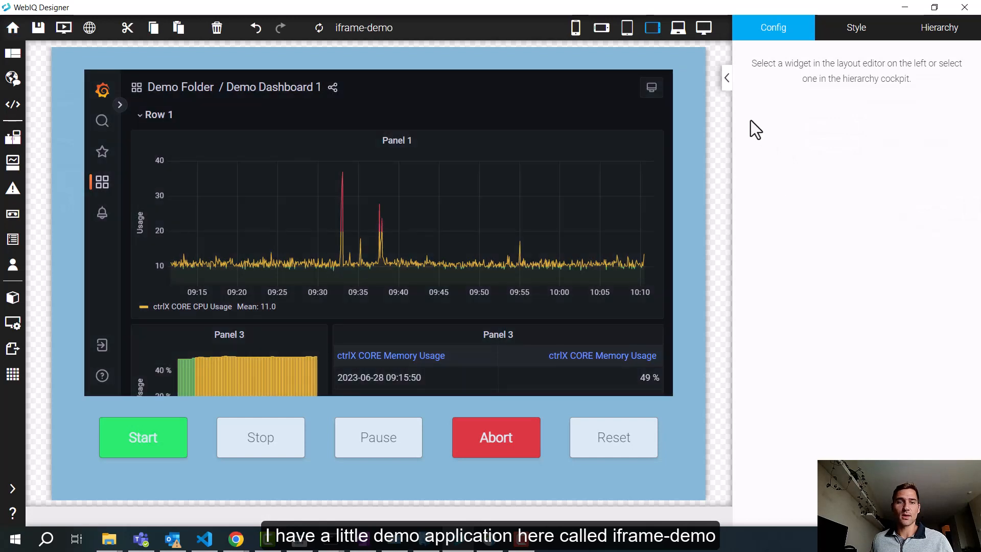
click(854, 30)
click(936, 31)
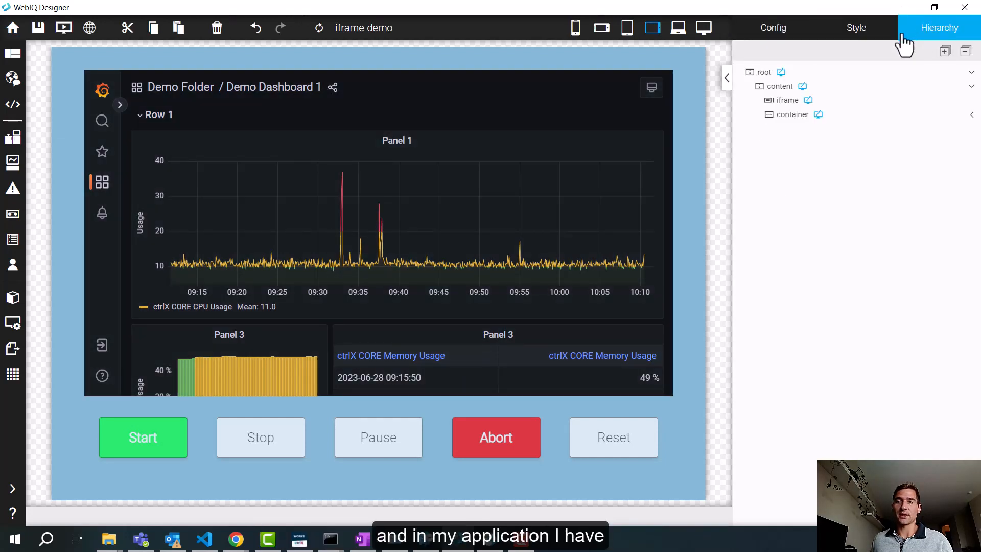
click(783, 101)
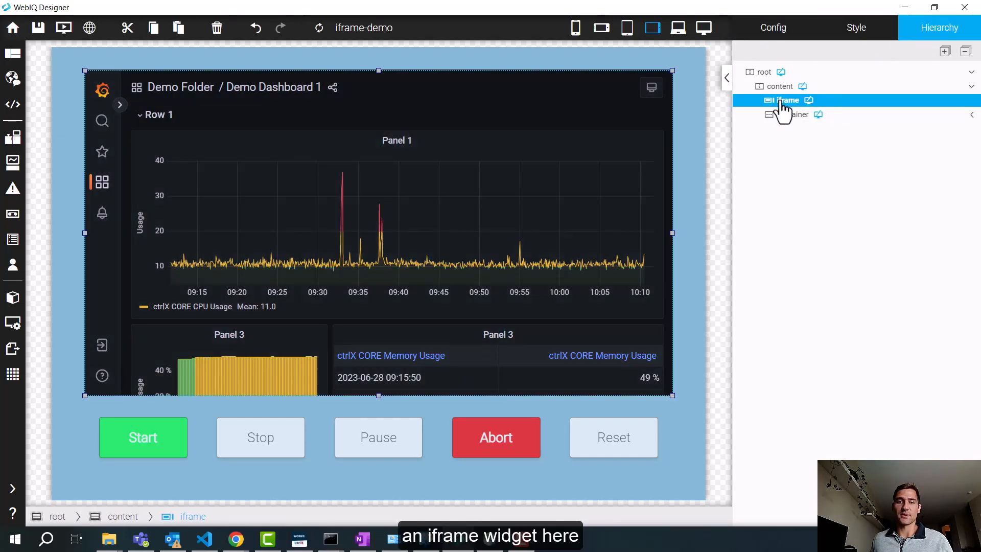
Step: Examine the iframe widget's source URL in its configuration, including the controller address and the grafana path
click(857, 31)
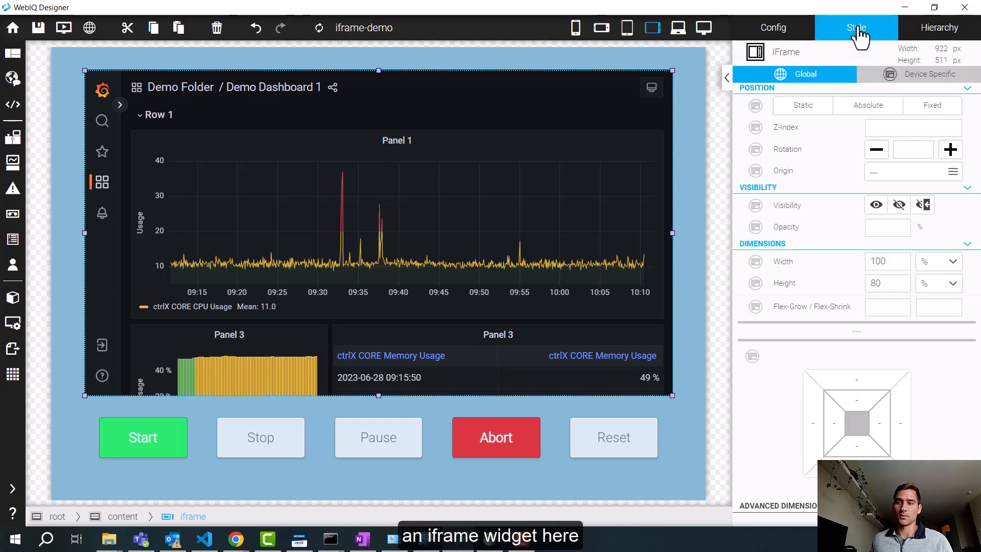
click(772, 29)
click(891, 176)
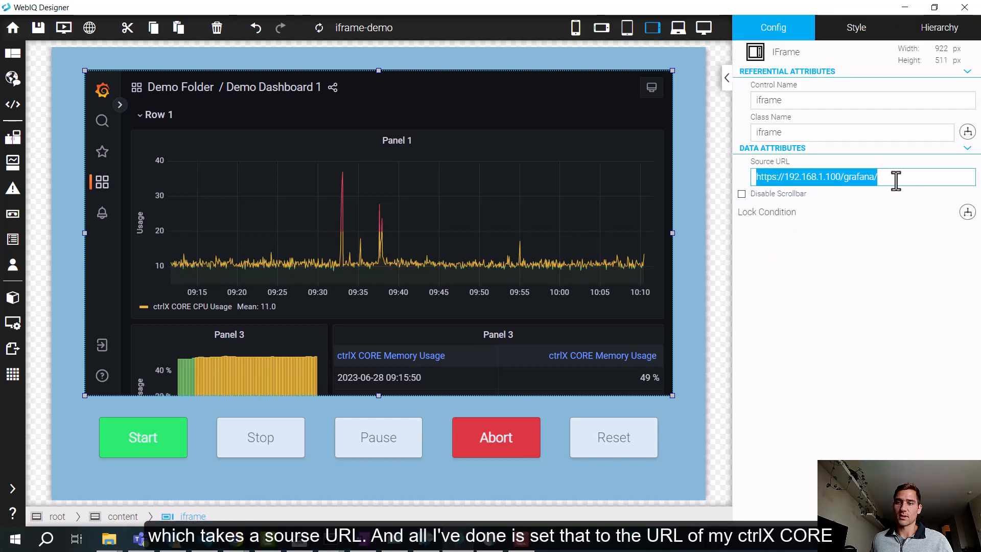
click(896, 179)
drag(761, 178, 750, 179)
click(883, 179)
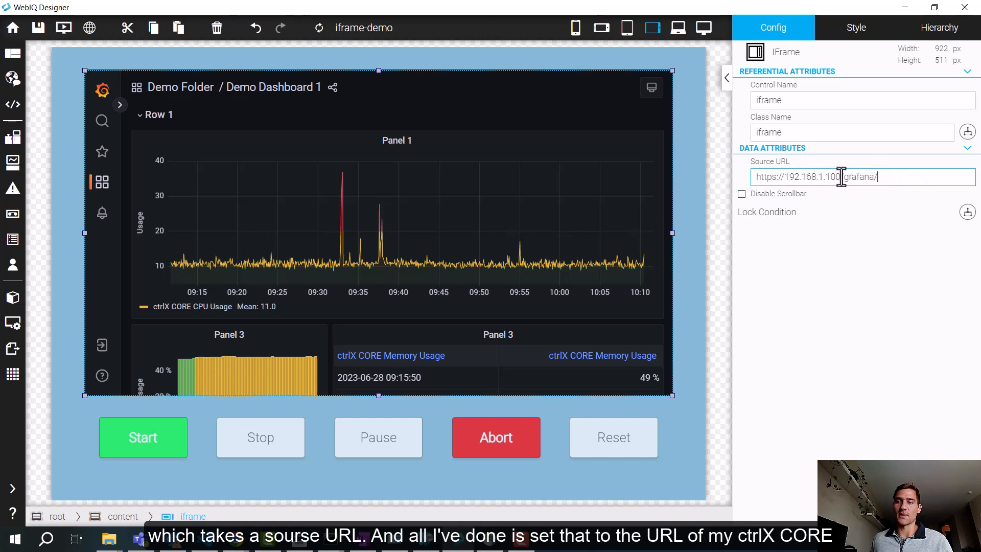
drag(841, 178, 790, 183)
click(880, 177)
drag(880, 176, 837, 176)
click(878, 173)
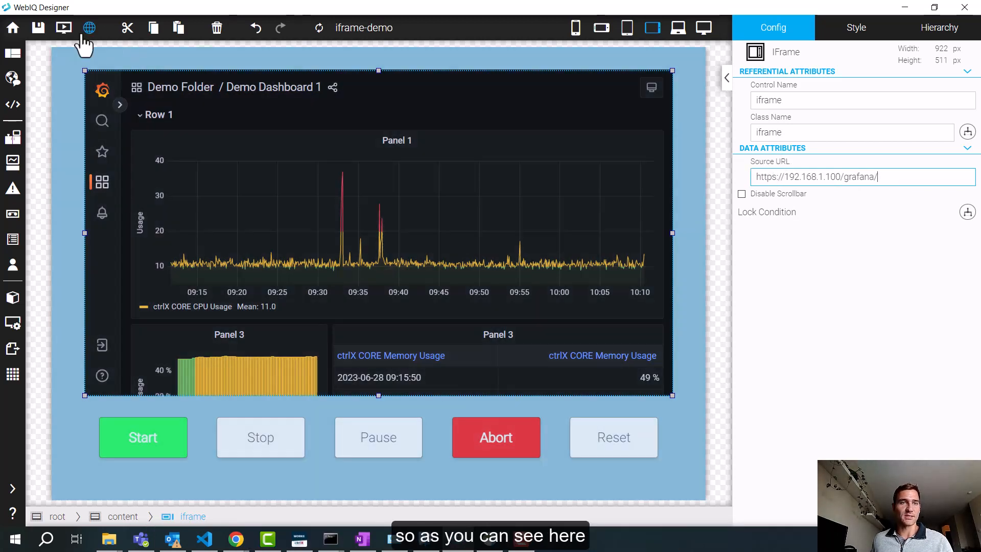
Step: Run a preview of the iframe-demo HMI and look through the embedded Demo Dashboard 1
click(64, 31)
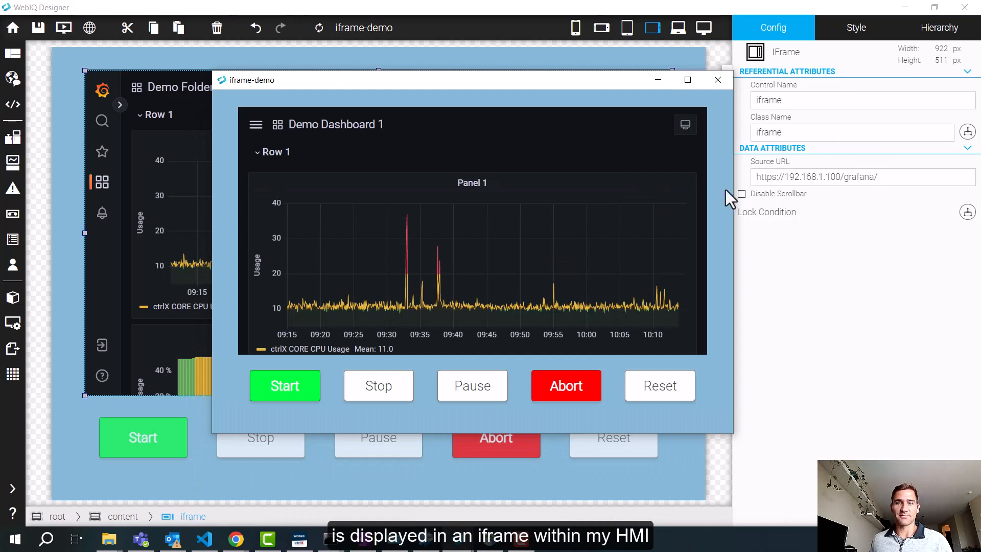
scroll(636, 221, down, 5)
scroll(636, 222, up, 5)
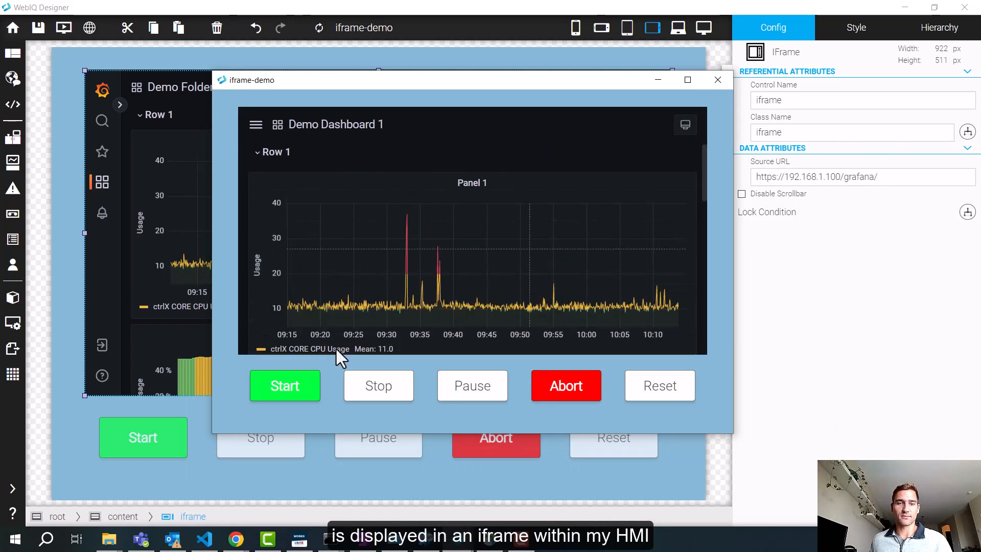